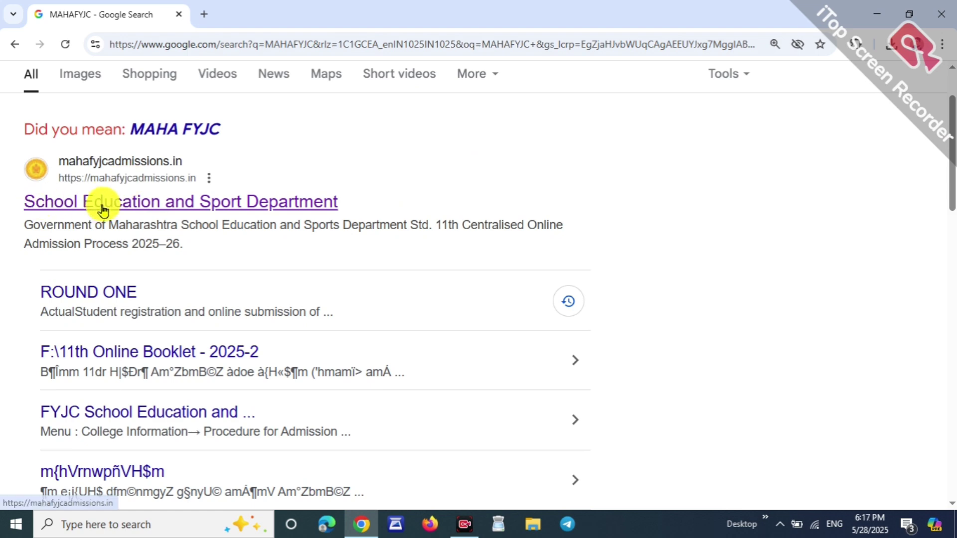
Open the mahafyjcadmissions.in site from the search results and go to its college search page.
{"action": "left_click", "coordinate": [106, 207]}
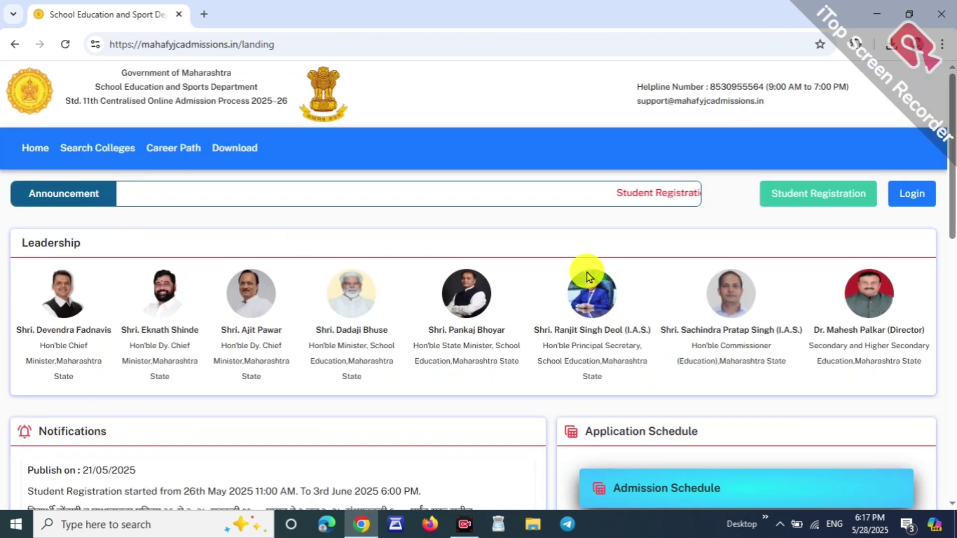
{"action": "scroll", "coordinate": [949, 164], "scroll_direction": "down", "scroll_amount": 1}
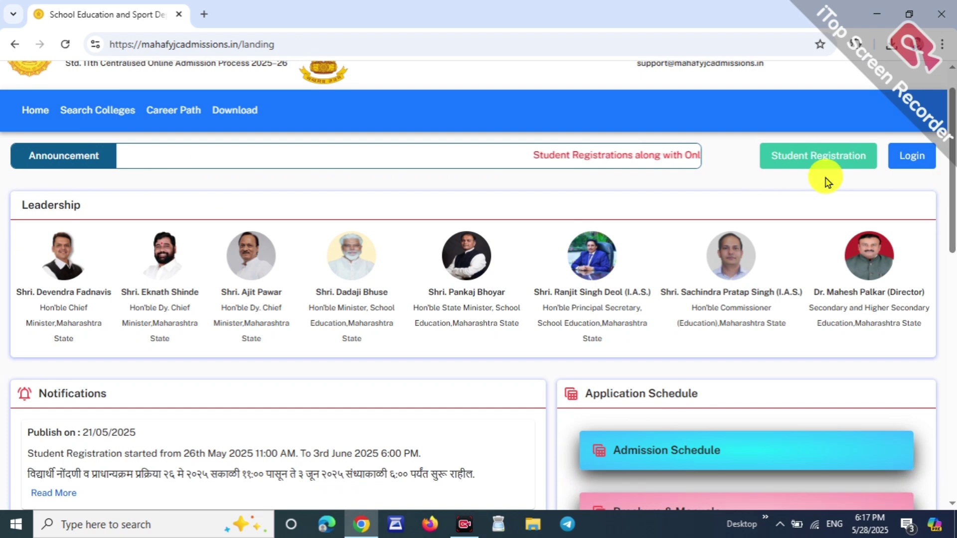
{"action": "scroll", "coordinate": [949, 169], "scroll_direction": "up", "scroll_amount": 1}
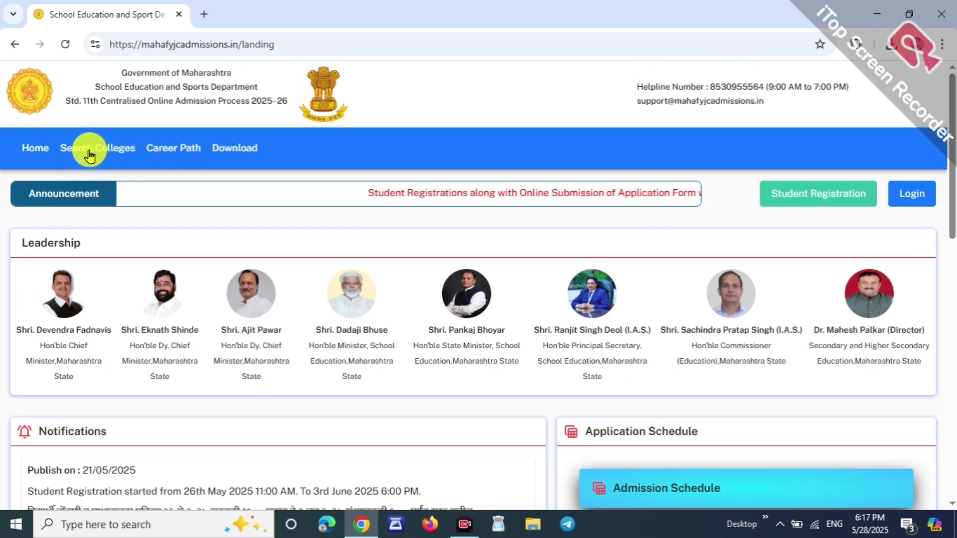
{"action": "left_click", "coordinate": [87, 156]}
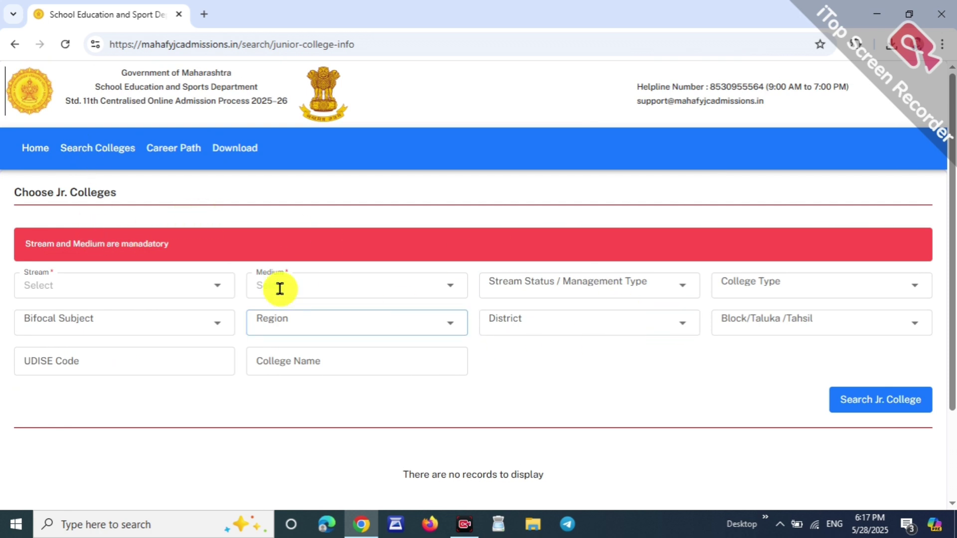
Set the college search filters to the Science stream and Marathi medium.
{"action": "left_click", "coordinate": [103, 268]}
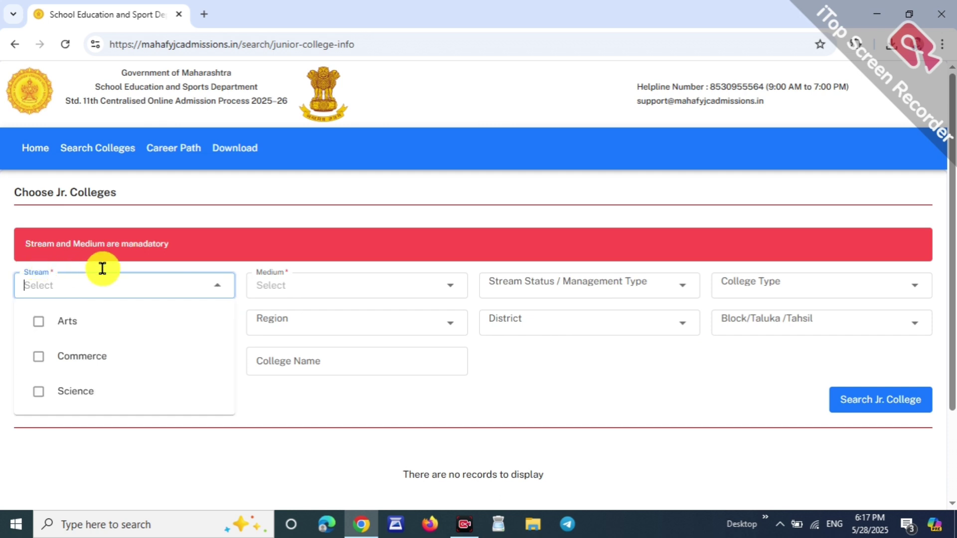
{"action": "left_click", "coordinate": [290, 294]}
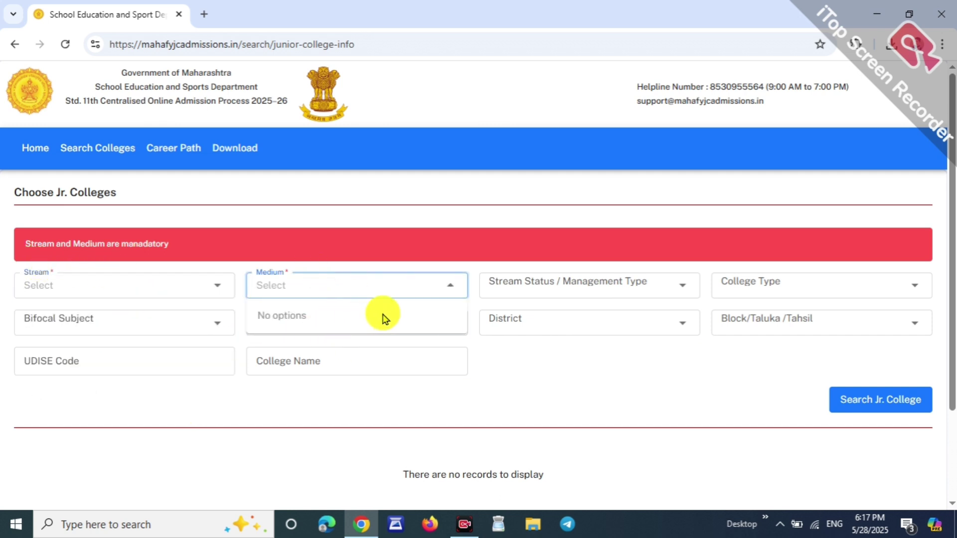
{"action": "left_click", "coordinate": [196, 292]}
{"action": "left_click", "coordinate": [95, 391]}
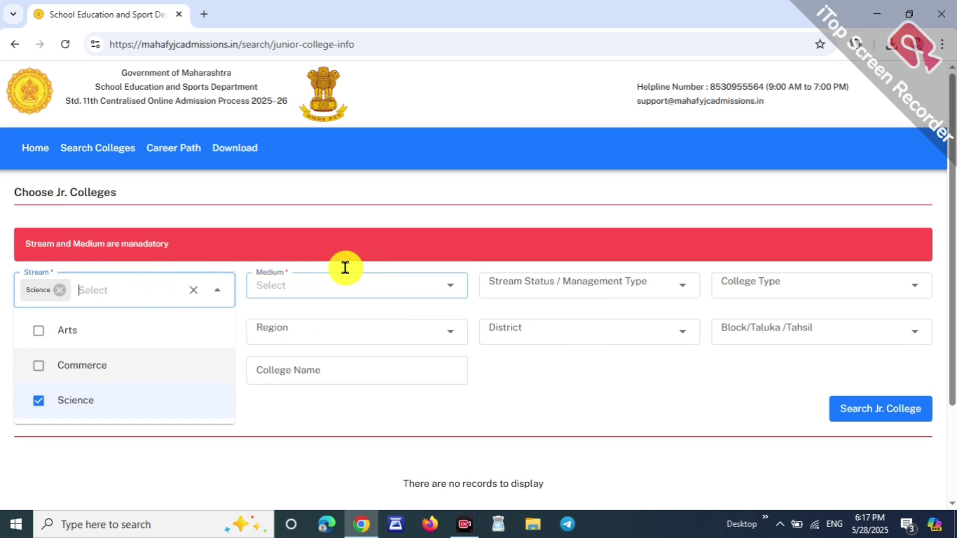
{"action": "left_click", "coordinate": [344, 274]}
{"action": "scroll", "coordinate": [350, 407], "scroll_direction": "down", "scroll_amount": 2}
{"action": "left_click", "coordinate": [348, 429]}
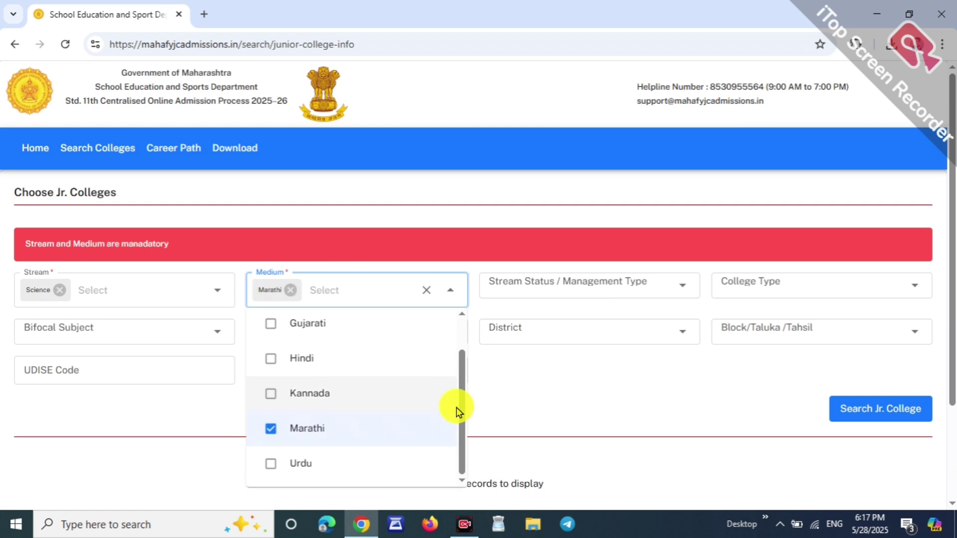
Review the available options for stream status / management type, college type and bifocal subject.
{"action": "left_click", "coordinate": [572, 269]}
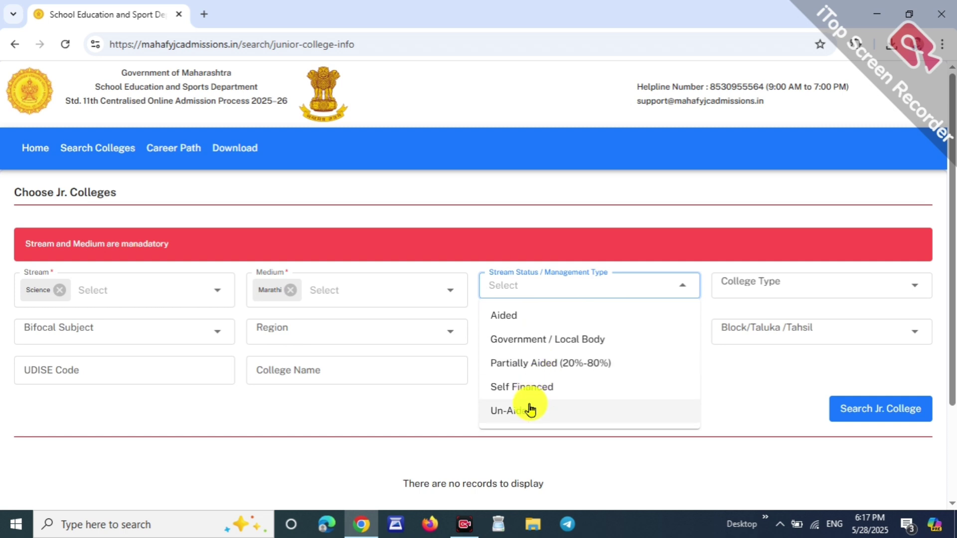
{"action": "left_click", "coordinate": [755, 316]}
{"action": "left_click", "coordinate": [735, 281]}
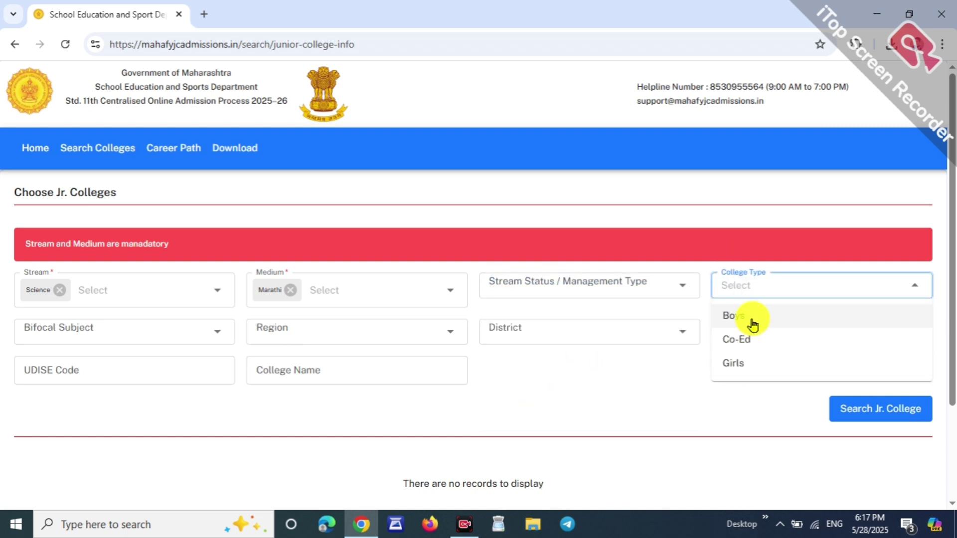
{"action": "left_click", "coordinate": [523, 363]}
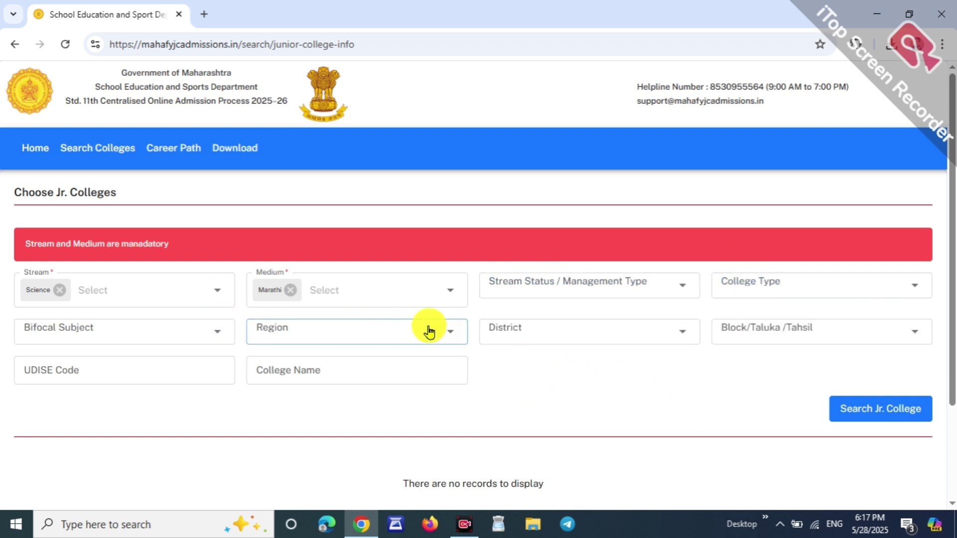
{"action": "left_click", "coordinate": [119, 323]}
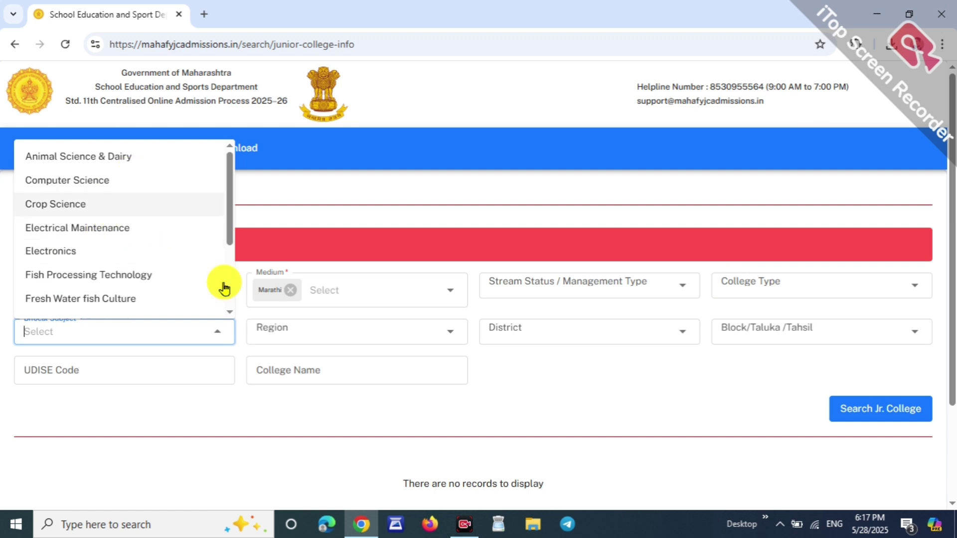
Set the college search region to Amrawati and the district to BULDHANA.
{"action": "left_click", "coordinate": [264, 324]}
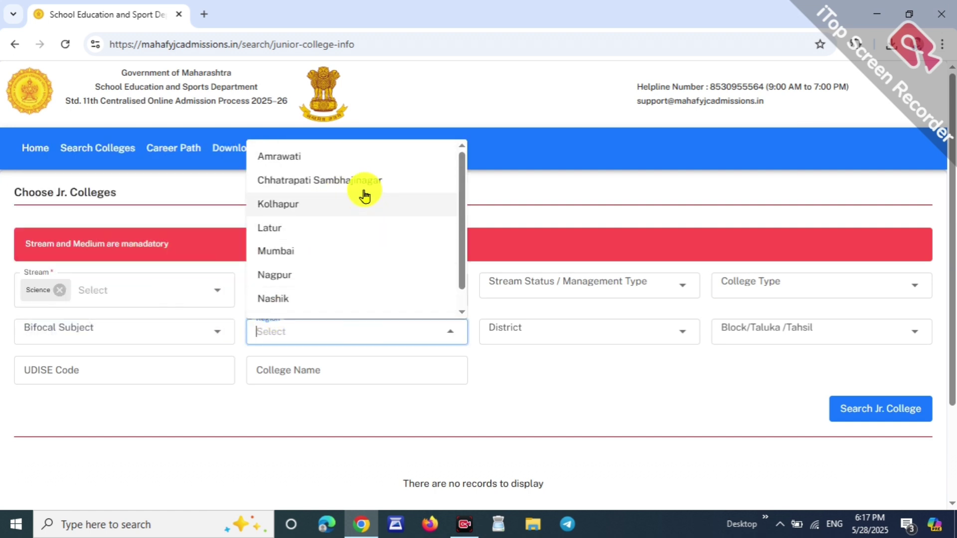
{"action": "left_click", "coordinate": [368, 159]}
{"action": "left_click", "coordinate": [518, 332]}
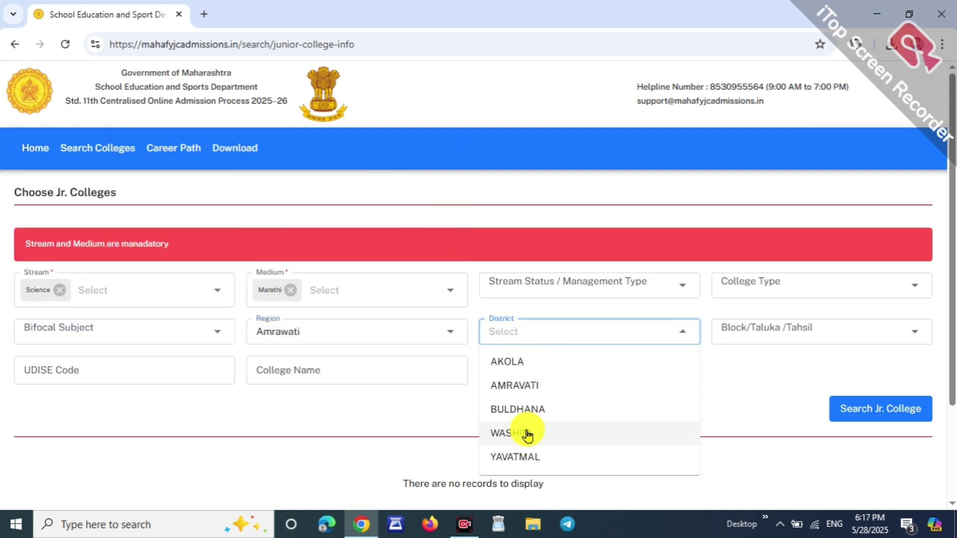
{"action": "left_click", "coordinate": [529, 409]}
Review the Block/Taluka/Tahsil options for the chosen district without selecting one.
{"action": "left_click", "coordinate": [747, 330]}
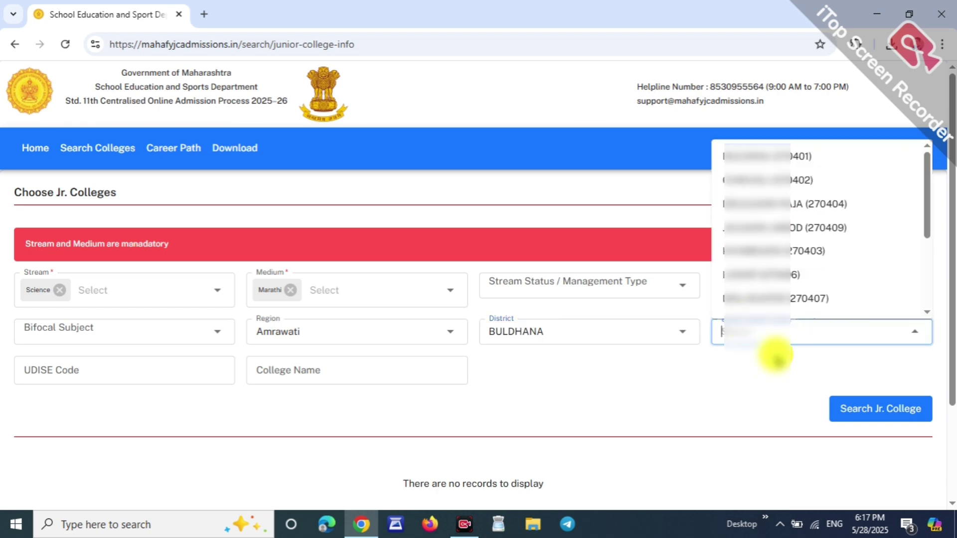
{"action": "scroll", "coordinate": [782, 254], "scroll_direction": "down", "scroll_amount": 3}
{"action": "scroll", "coordinate": [781, 259], "scroll_direction": "down", "scroll_amount": 3}
{"action": "left_click", "coordinate": [676, 280]}
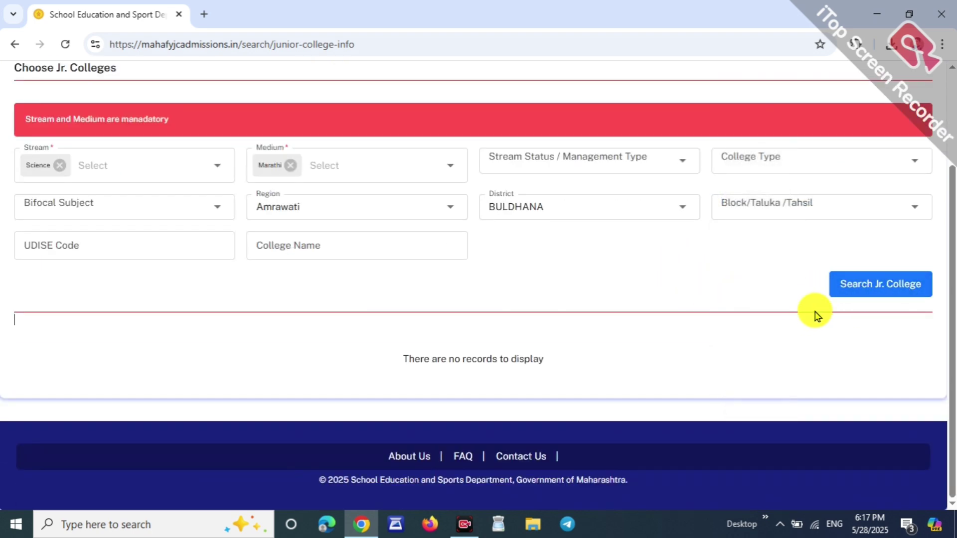
{"action": "scroll", "coordinate": [813, 314], "scroll_direction": "up", "scroll_amount": 3}
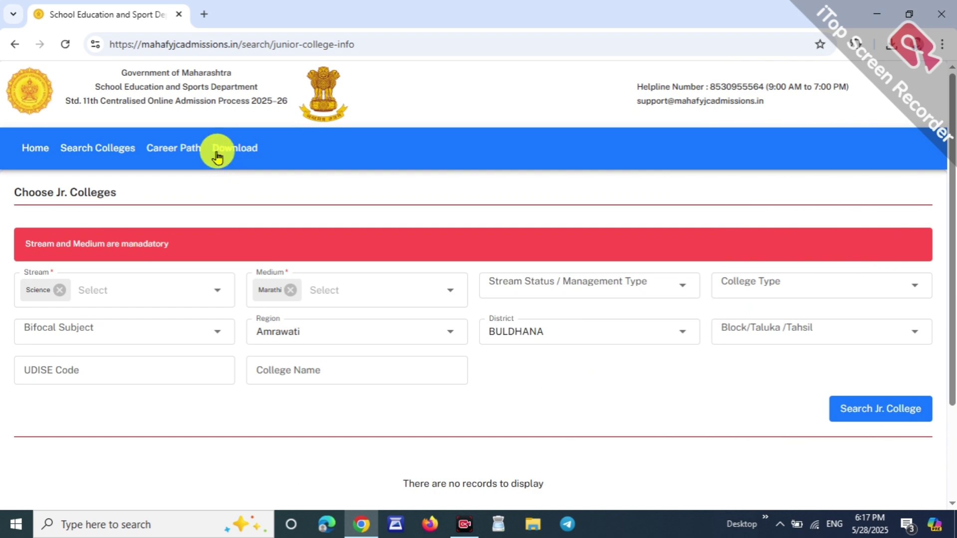
Return to the admission site's home page and open the student registration form.
{"action": "left_click", "coordinate": [16, 156]}
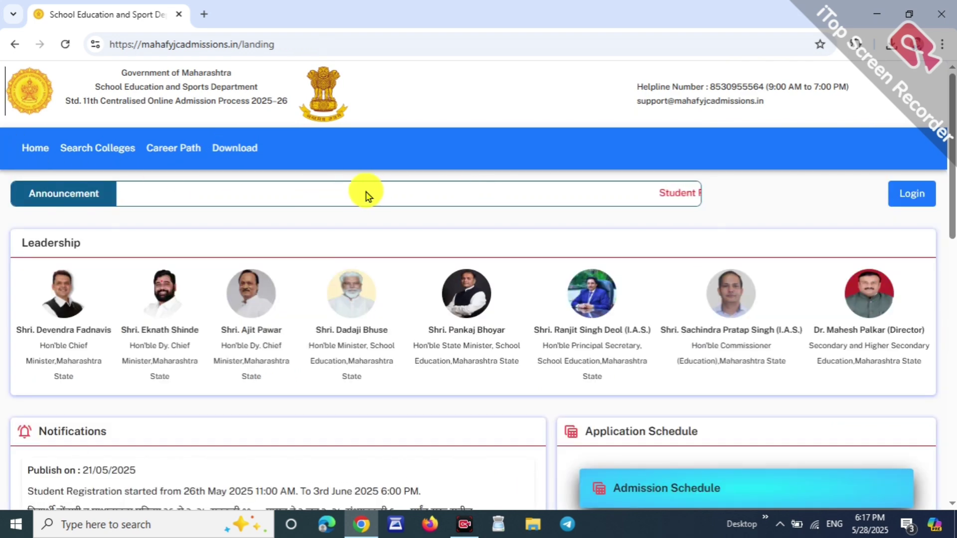
{"action": "left_click_drag", "start_coordinate": [952, 195], "coordinate": [952, 214]}
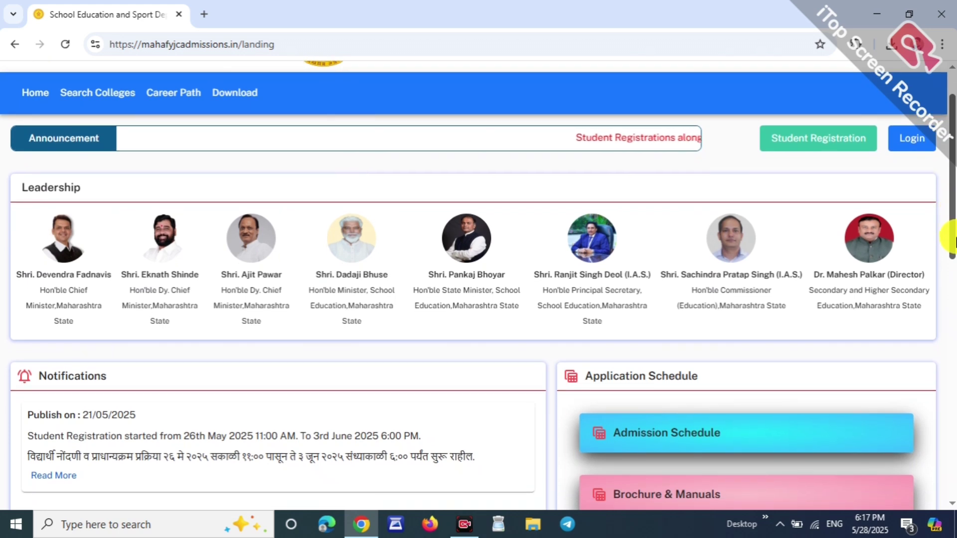
{"action": "left_click", "coordinate": [819, 142]}
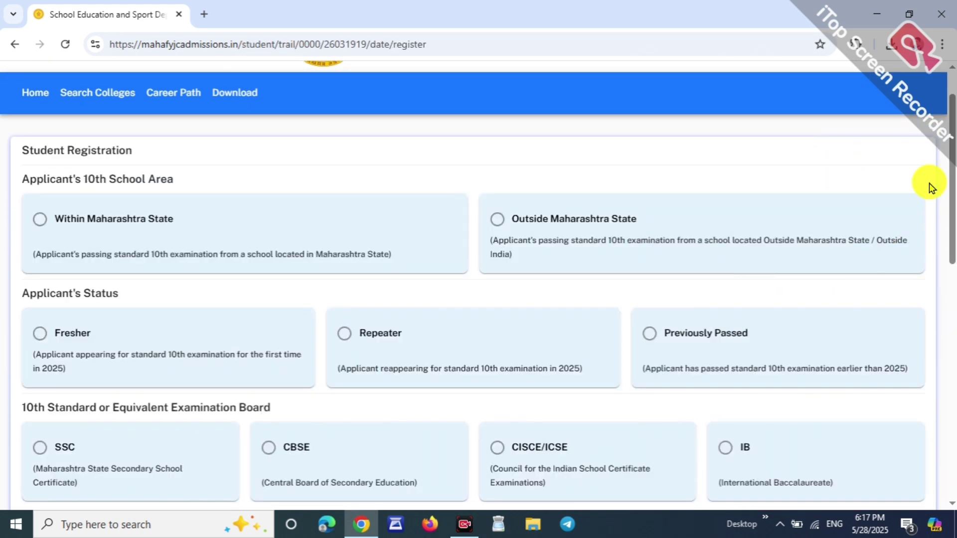
Set the applicant's 10th school area to Within Maharashtra State.
{"action": "left_click_drag", "start_coordinate": [15, 154], "coordinate": [121, 153]}
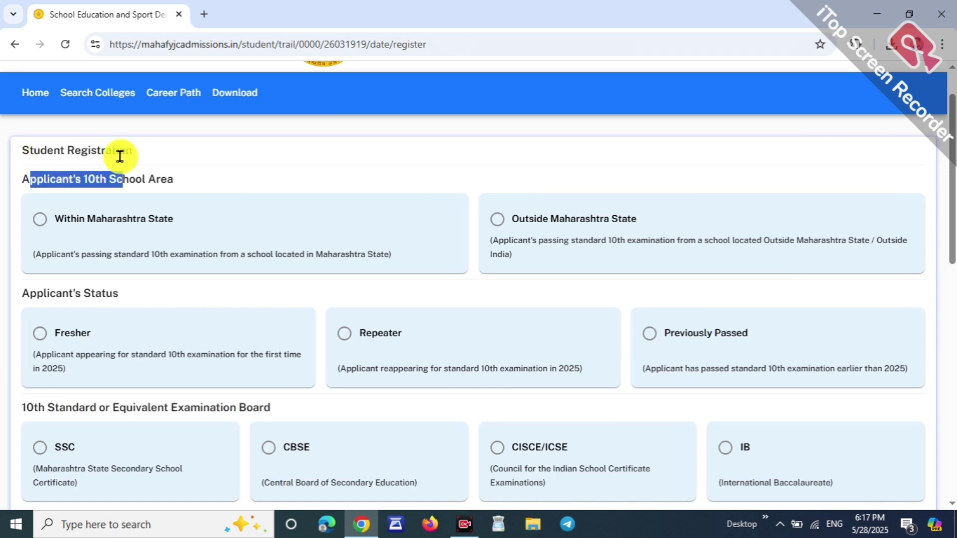
{"action": "left_click", "coordinate": [212, 179]}
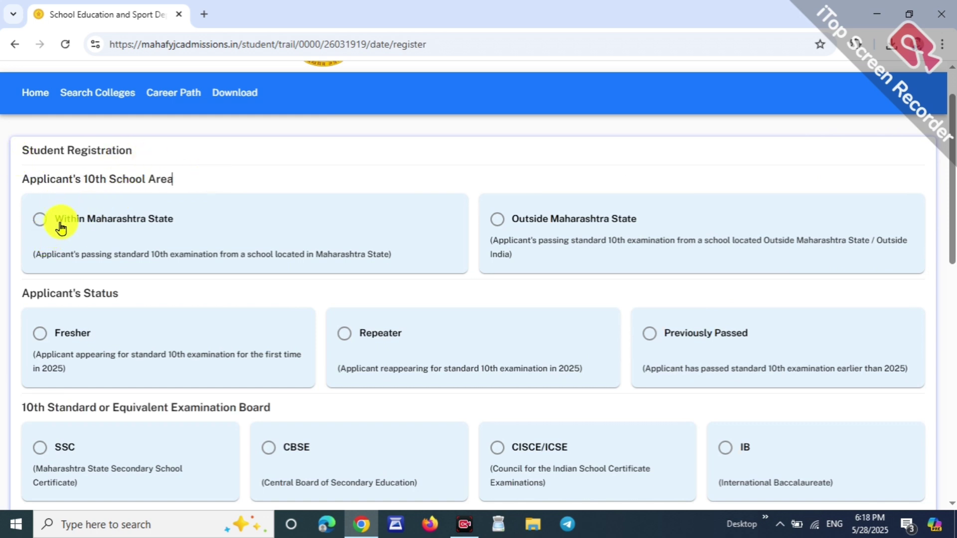
{"action": "left_click_drag", "start_coordinate": [62, 228], "coordinate": [103, 233]}
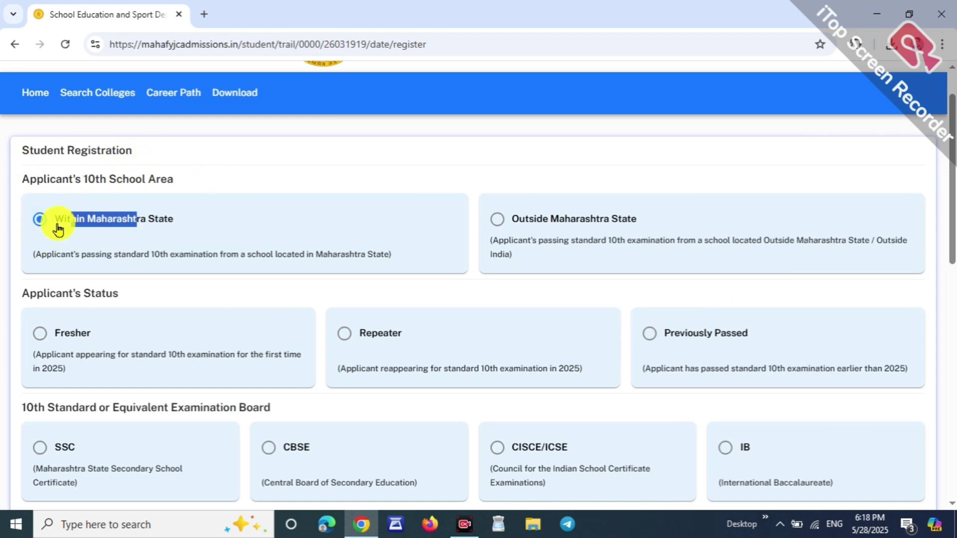
{"action": "left_click_drag", "start_coordinate": [516, 228], "coordinate": [609, 233]}
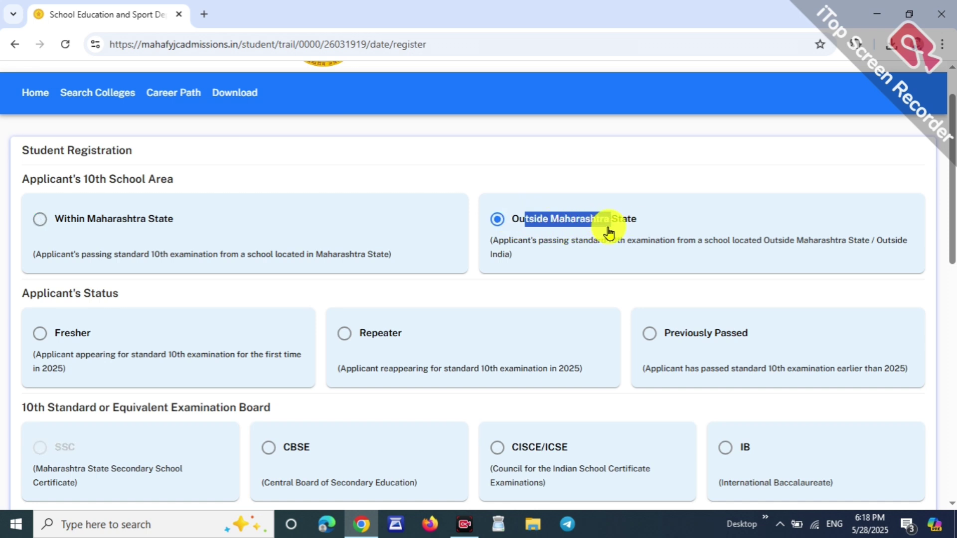
{"action": "left_click", "coordinate": [26, 228]}
{"action": "left_click_drag", "start_coordinate": [949, 214], "coordinate": [949, 214]}
{"action": "left_click", "coordinate": [716, 177]}
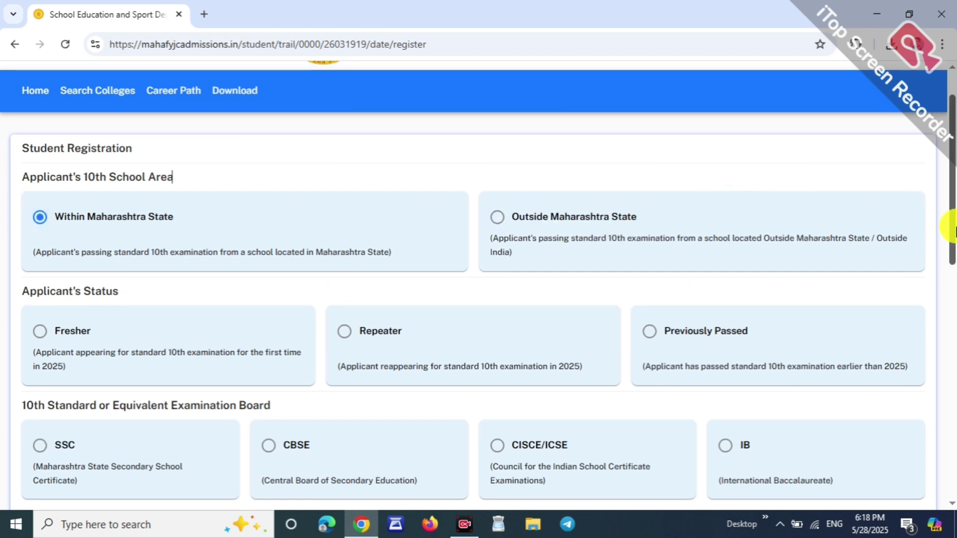
Set the applicant's status to Fresher and the 10th standard examination board to SSC.
{"action": "scroll", "coordinate": [951, 204], "scroll_direction": "down", "scroll_amount": 1}
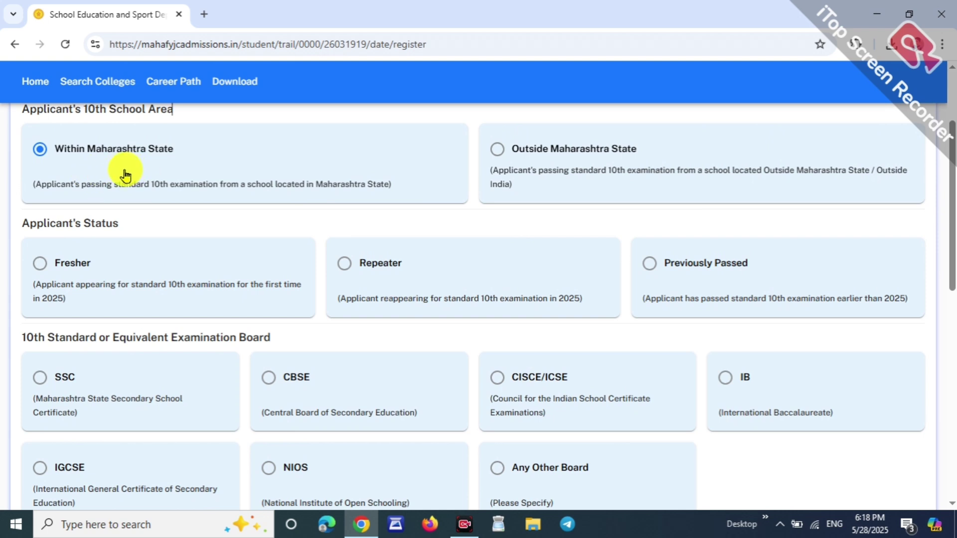
{"action": "left_click_drag", "start_coordinate": [29, 223], "coordinate": [86, 216]}
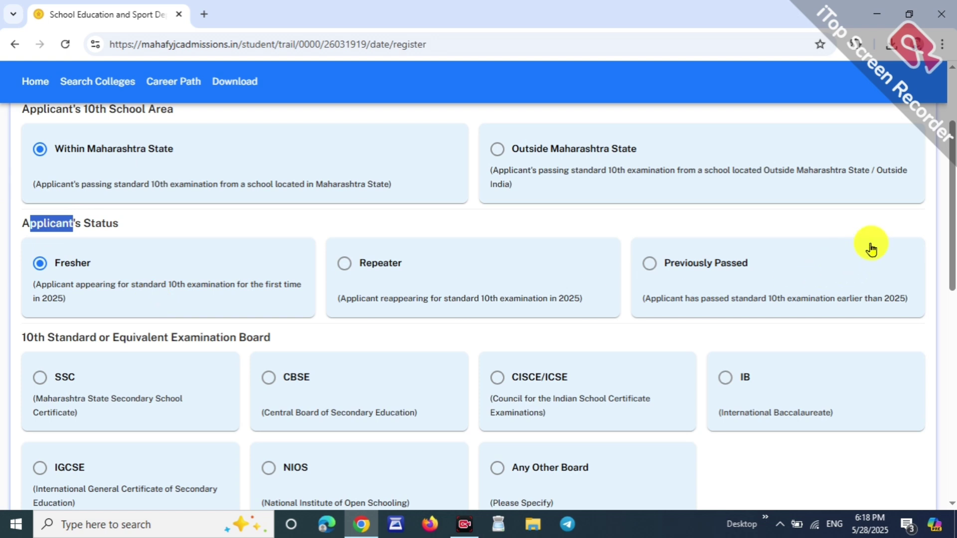
{"action": "scroll", "coordinate": [948, 214], "scroll_direction": "down", "scroll_amount": 1}
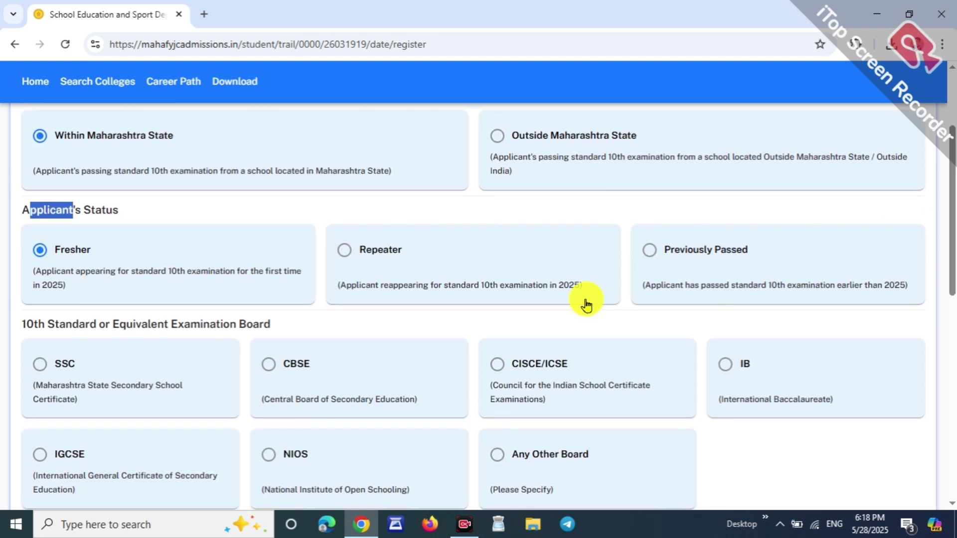
{"action": "left_click", "coordinate": [120, 299]}
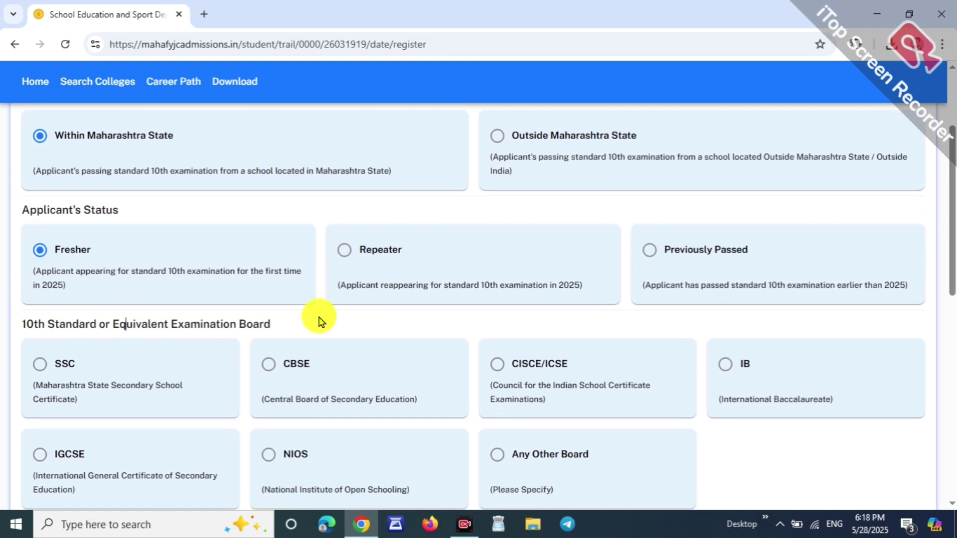
{"action": "scroll", "coordinate": [229, 321], "scroll_direction": "down", "scroll_amount": 1}
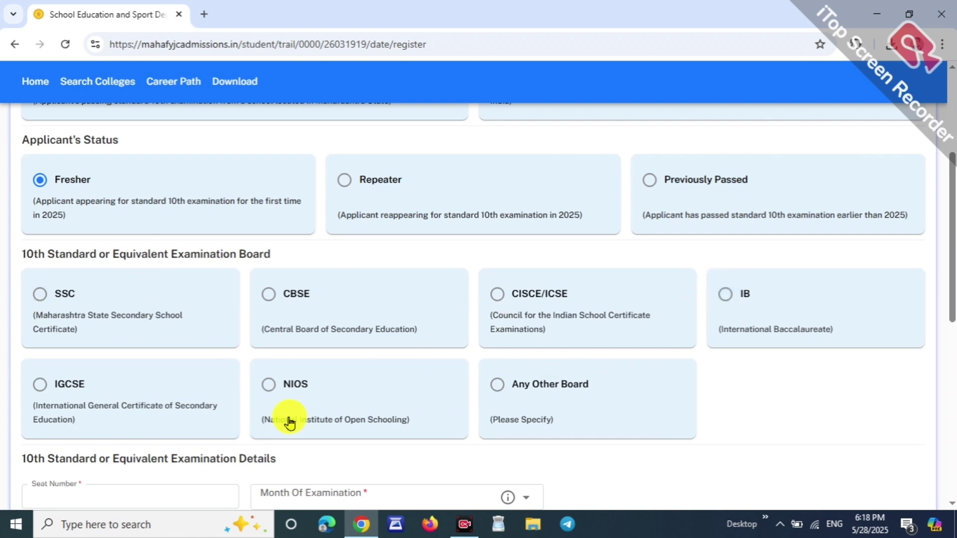
{"action": "left_click", "coordinate": [24, 304]}
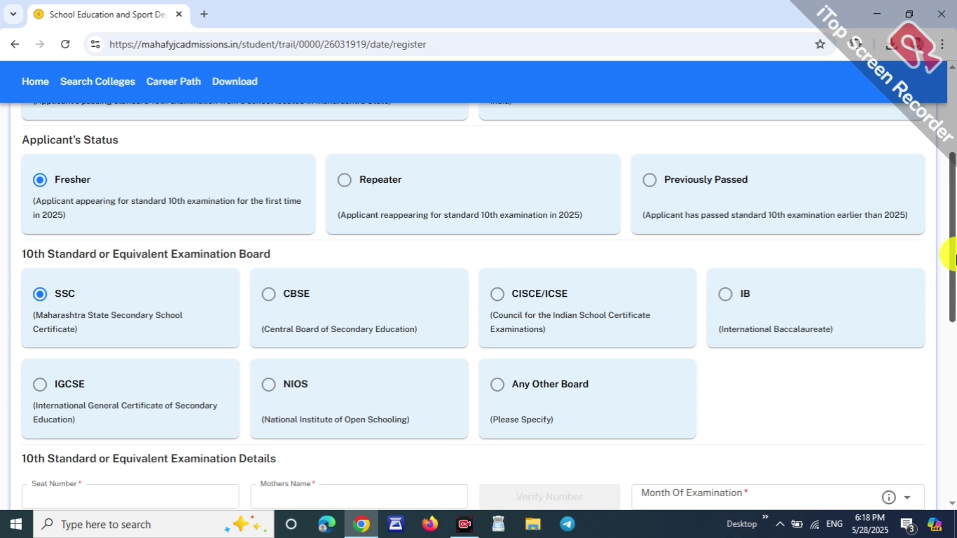
Enter the applicant's seat number and mother's name in the 10th examination details and submit them for verification.
{"action": "left_click_drag", "start_coordinate": [952, 252], "coordinate": [952, 331]}
{"action": "left_click_drag", "start_coordinate": [22, 257], "coordinate": [169, 257]}
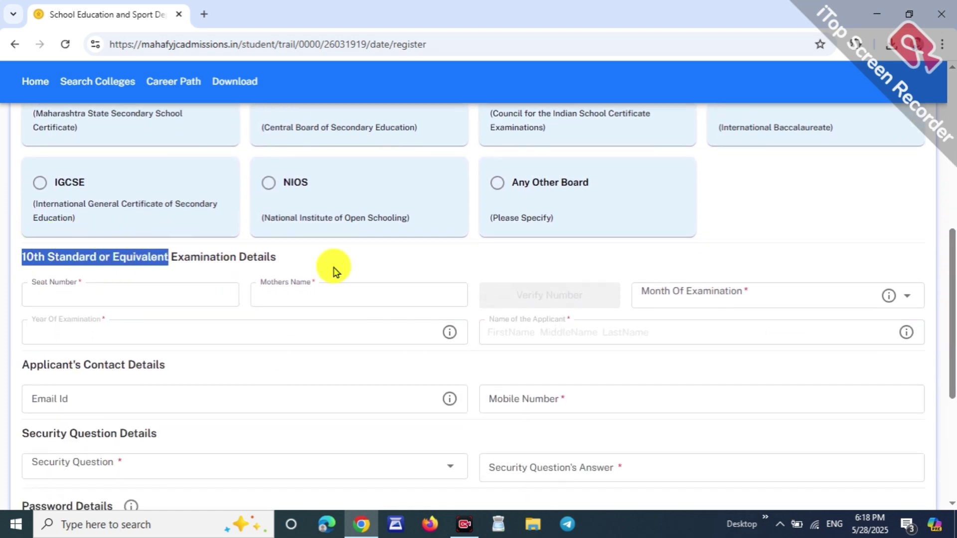
{"action": "left_click", "coordinate": [70, 290]}
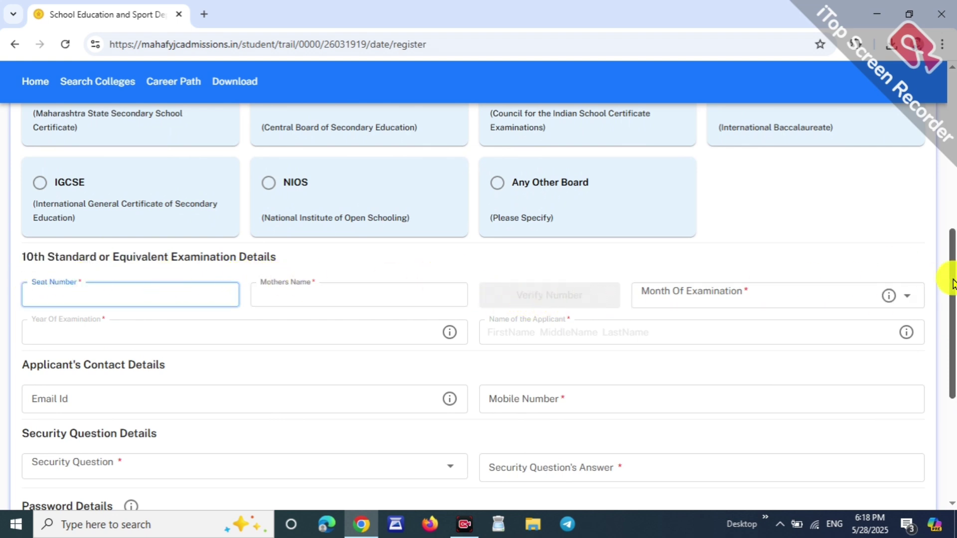
{"action": "left_click_drag", "start_coordinate": [952, 278], "coordinate": [953, 322]}
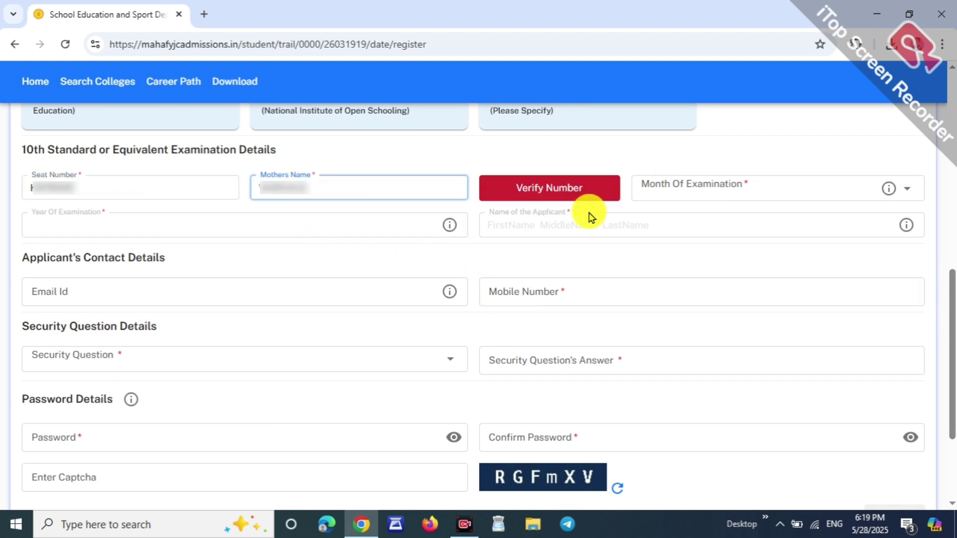
{"action": "left_click", "coordinate": [548, 192]}
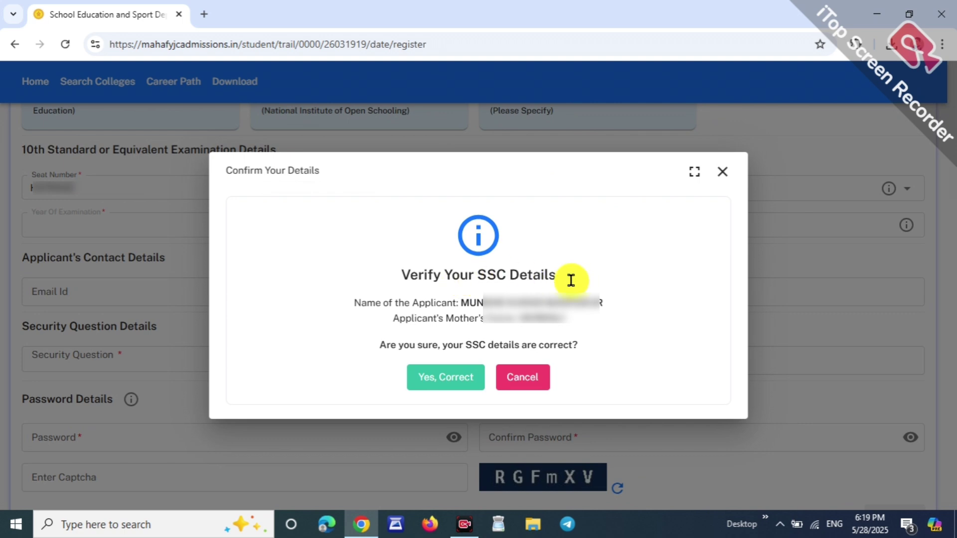
Confirm the applicant's SSC details as correct and set the month of examination to March.
{"action": "left_click", "coordinate": [447, 379]}
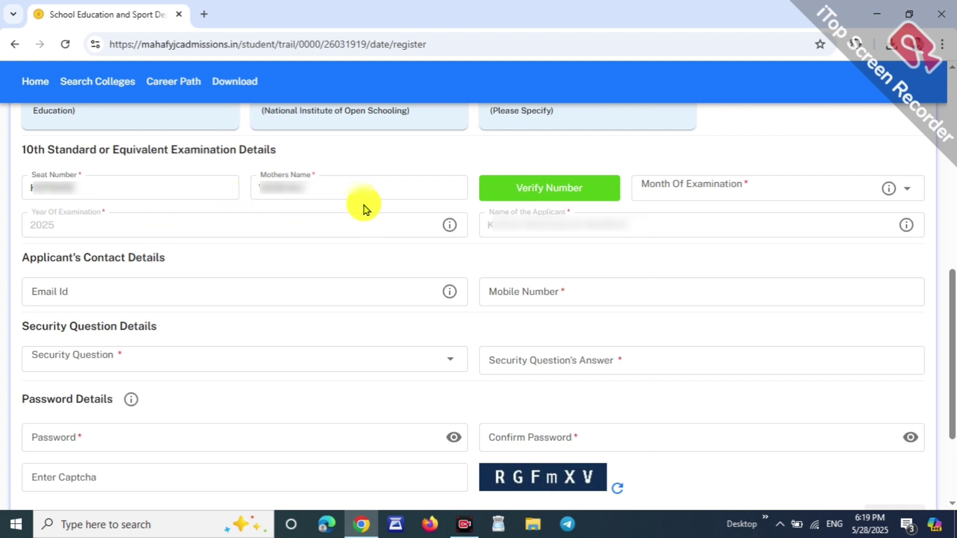
{"action": "left_click", "coordinate": [654, 167]}
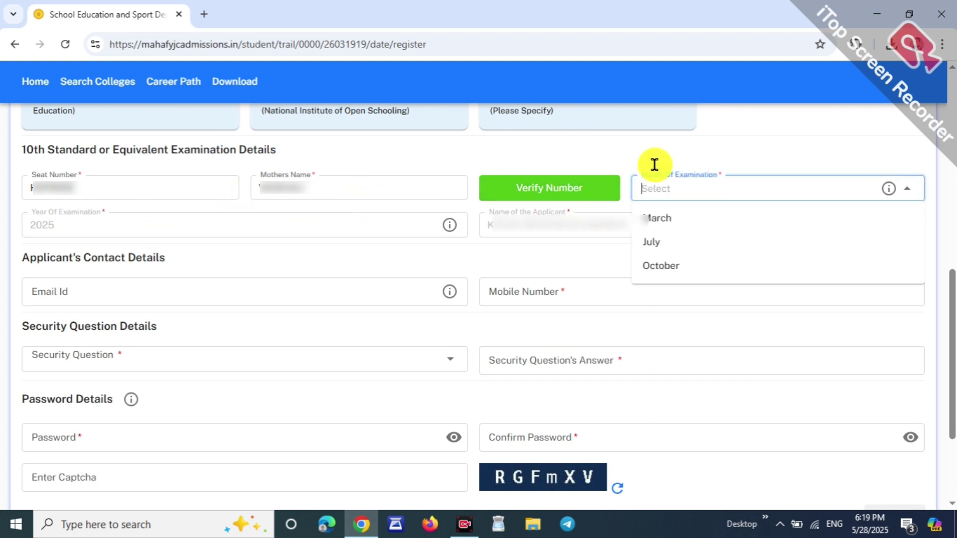
{"action": "left_click", "coordinate": [675, 218]}
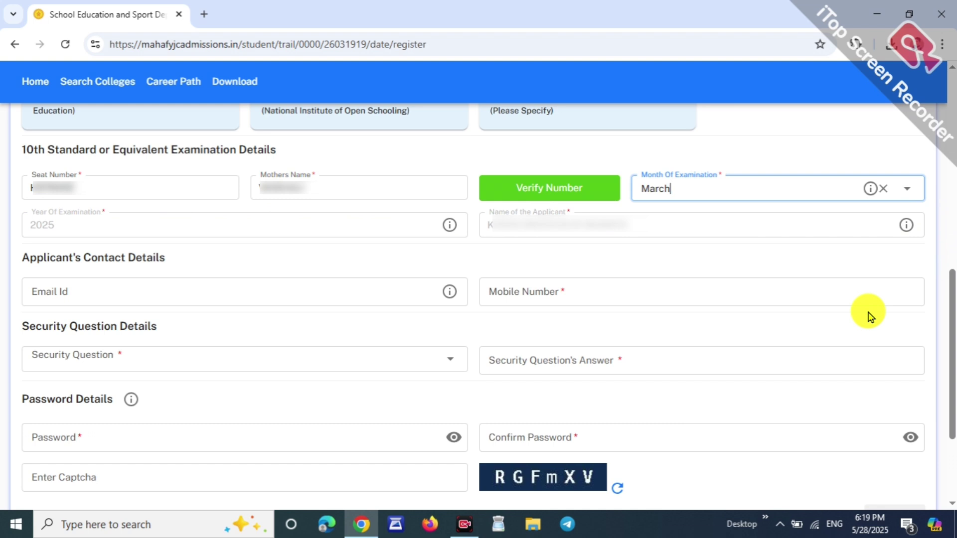
Set the security question to "Which is your favourite movie ?" and fill in the saved security answer.
{"action": "scroll", "coordinate": [870, 316], "scroll_direction": "down", "scroll_amount": 3}
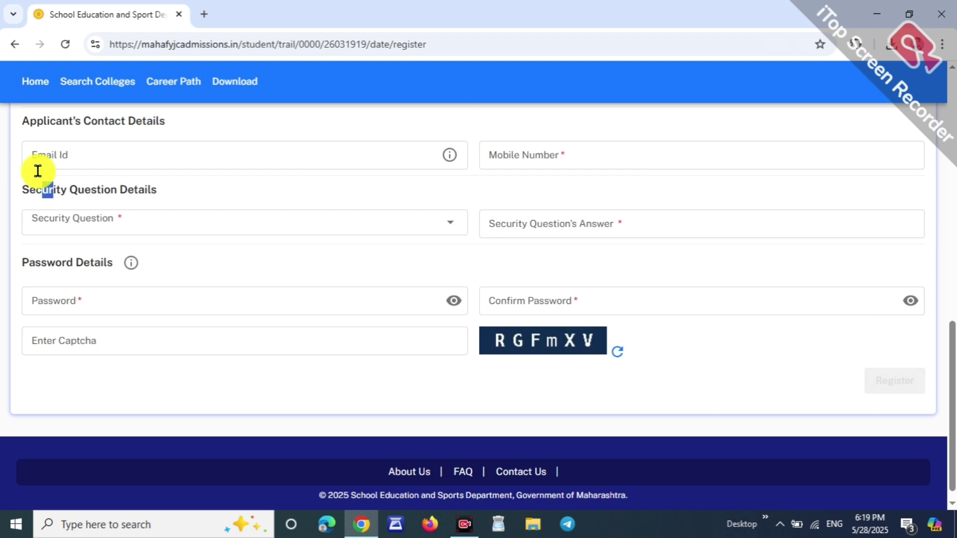
{"action": "left_click_drag", "start_coordinate": [42, 190], "coordinate": [104, 197]}
{"action": "left_click", "coordinate": [103, 212]}
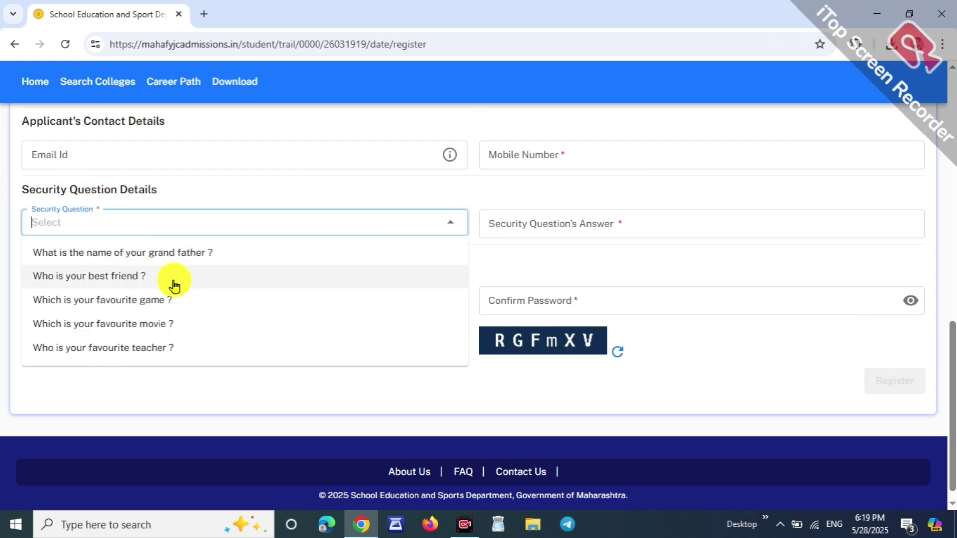
{"action": "left_click", "coordinate": [172, 329]}
{"action": "left_click", "coordinate": [503, 206]}
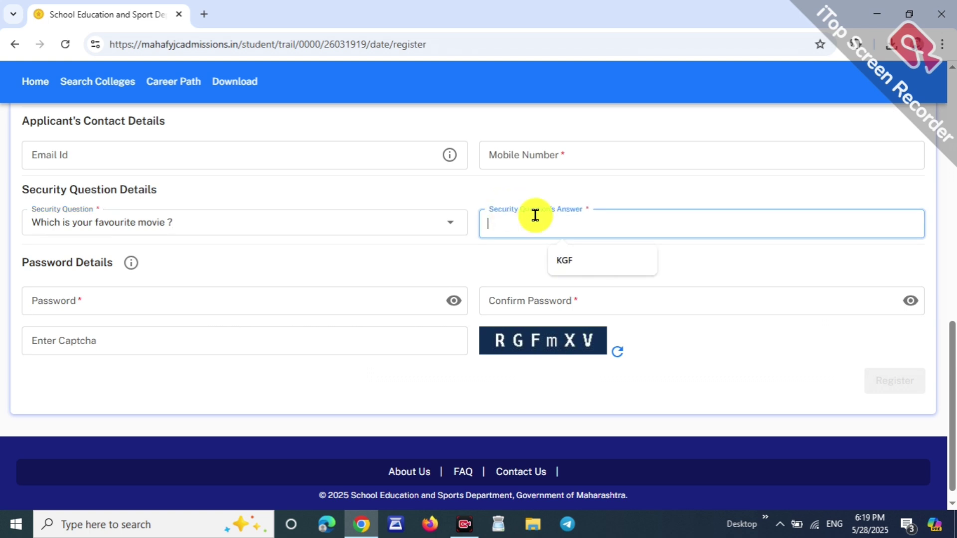
{"action": "left_click", "coordinate": [568, 260]}
{"action": "left_click", "coordinate": [585, 252]}
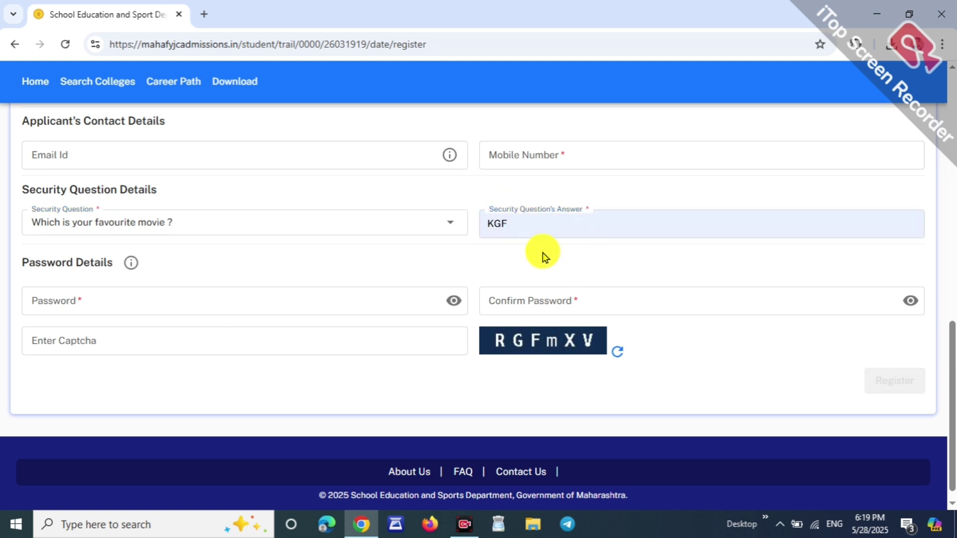
Enter the captcha code to submit the student registration, and download the issued login details.
{"action": "left_click_drag", "start_coordinate": [34, 245], "coordinate": [71, 248]}
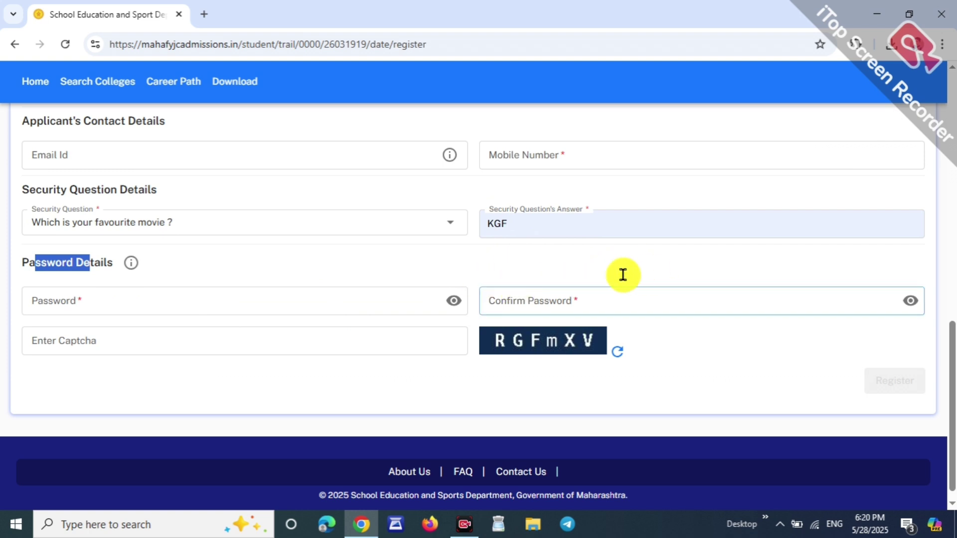
{"action": "left_click", "coordinate": [228, 321]}
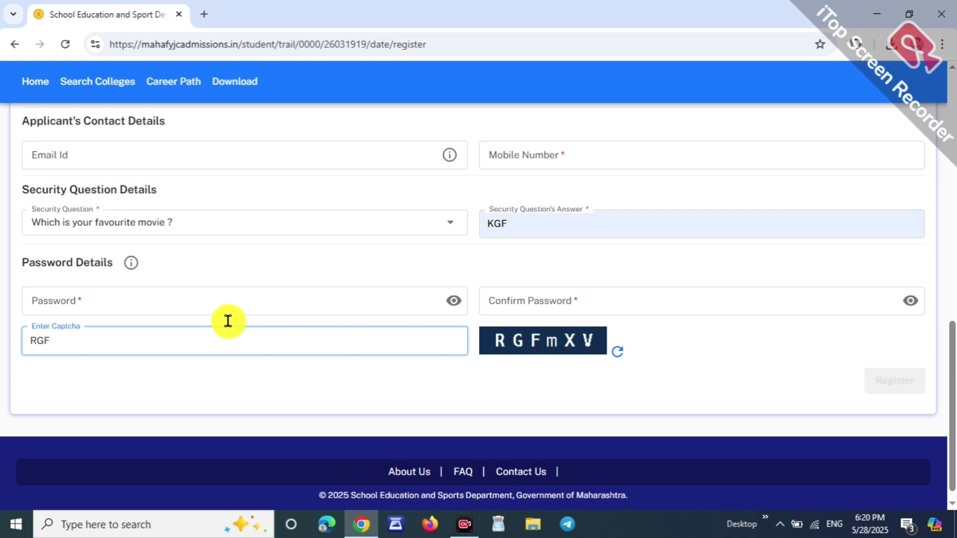
{"action": "type", "text": "RGFmXV"}
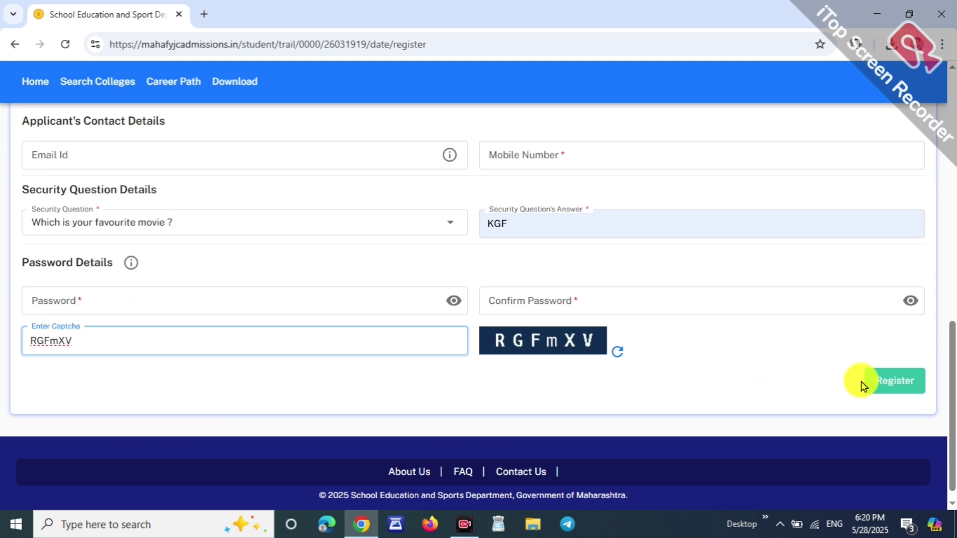
{"action": "left_click", "coordinate": [887, 390]}
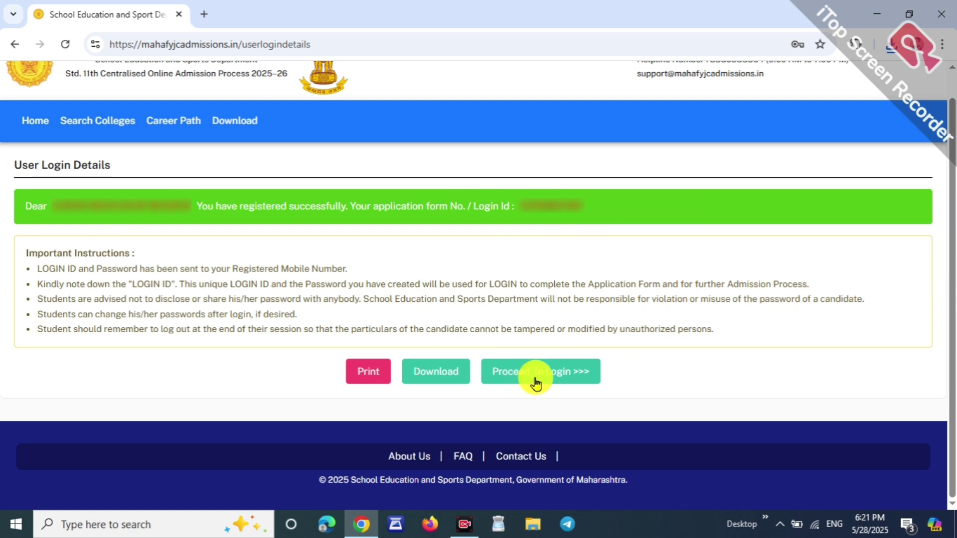
{"action": "left_click", "coordinate": [435, 373]}
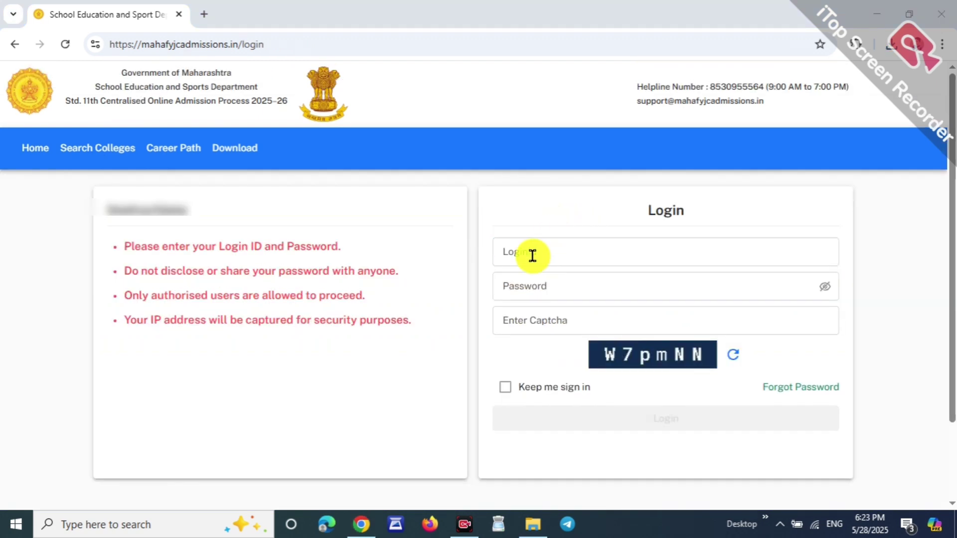
Log in with the applicant's login ID, password and captcha code, with Keep me sign in enabled.
{"action": "left_click", "coordinate": [517, 273]}
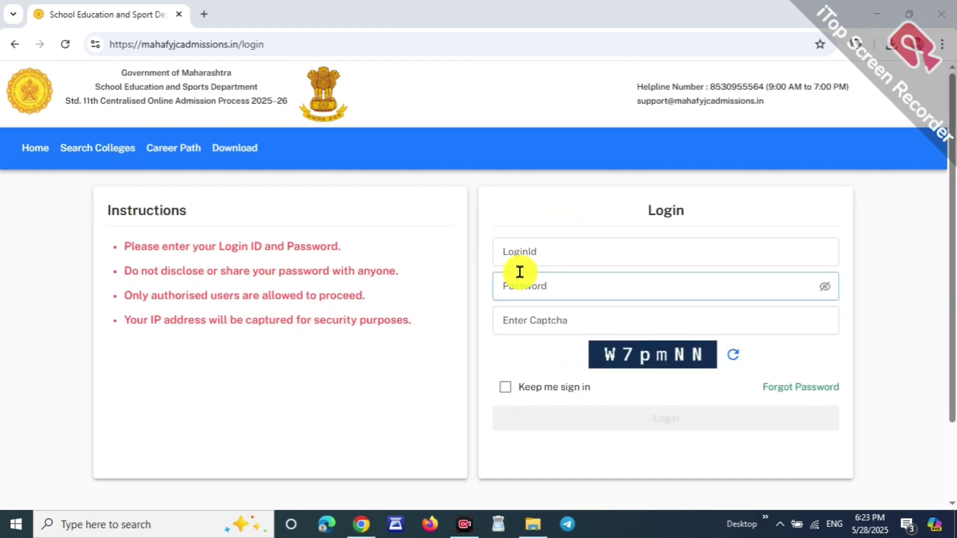
{"action": "left_click", "coordinate": [524, 241]}
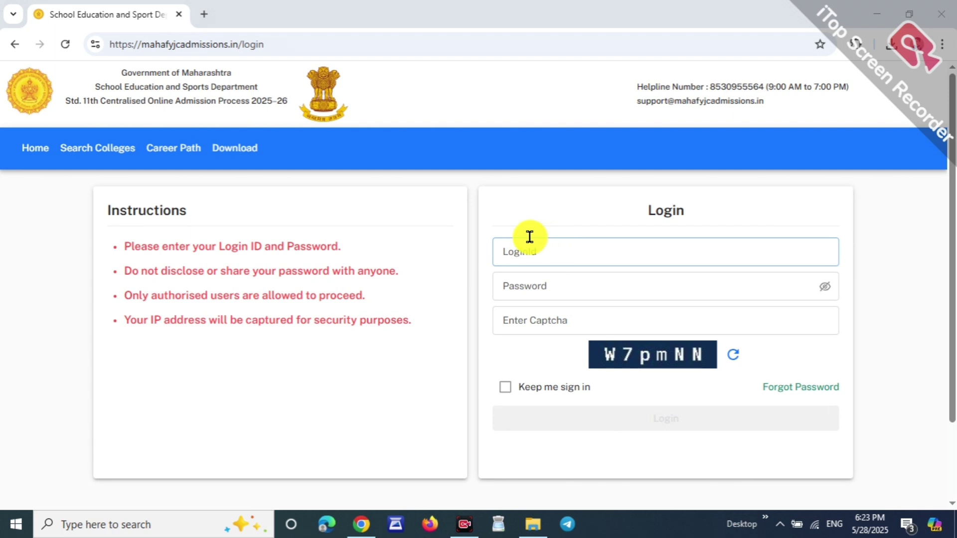
{"action": "left_click", "coordinate": [548, 267]}
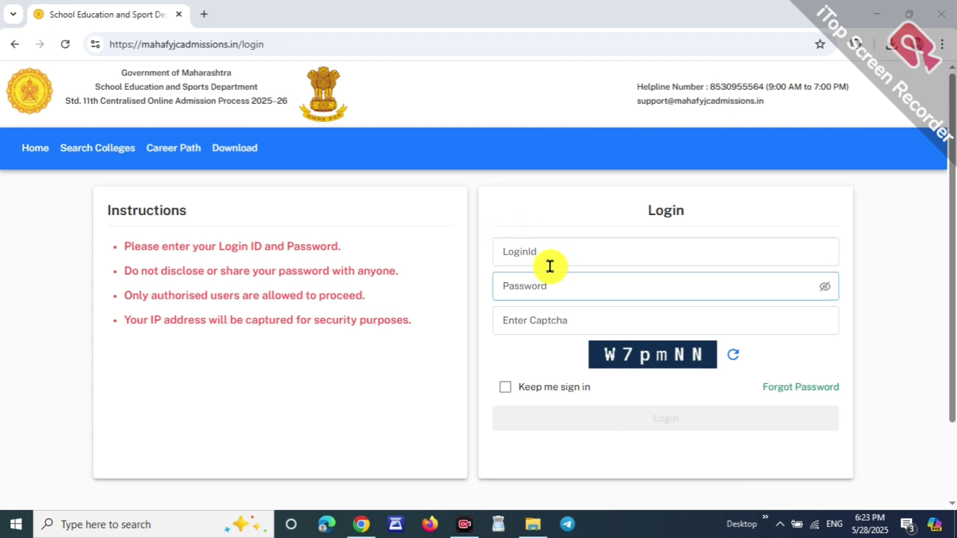
{"action": "left_click", "coordinate": [546, 241]}
{"action": "left_click", "coordinate": [548, 267]}
{"action": "left_click", "coordinate": [529, 256]}
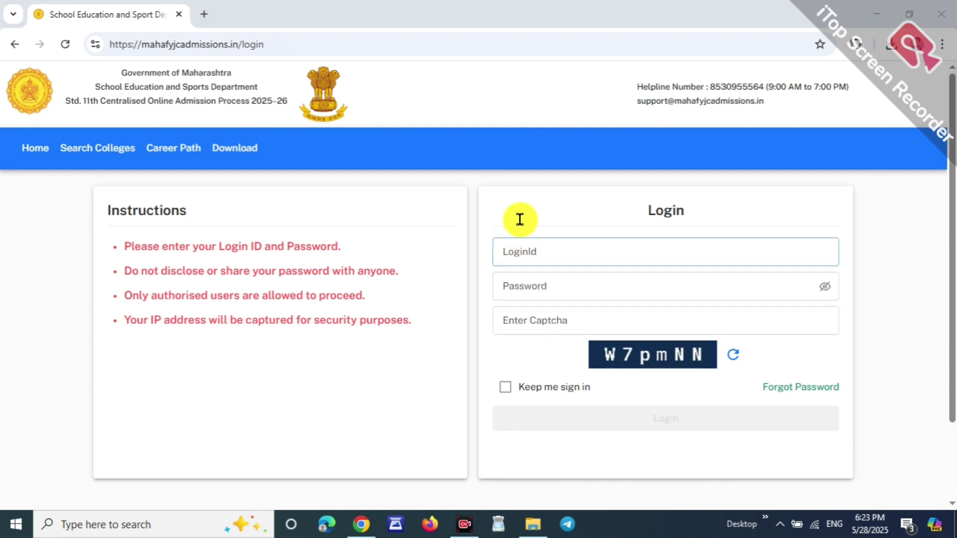
{"action": "left_click", "coordinate": [542, 304]}
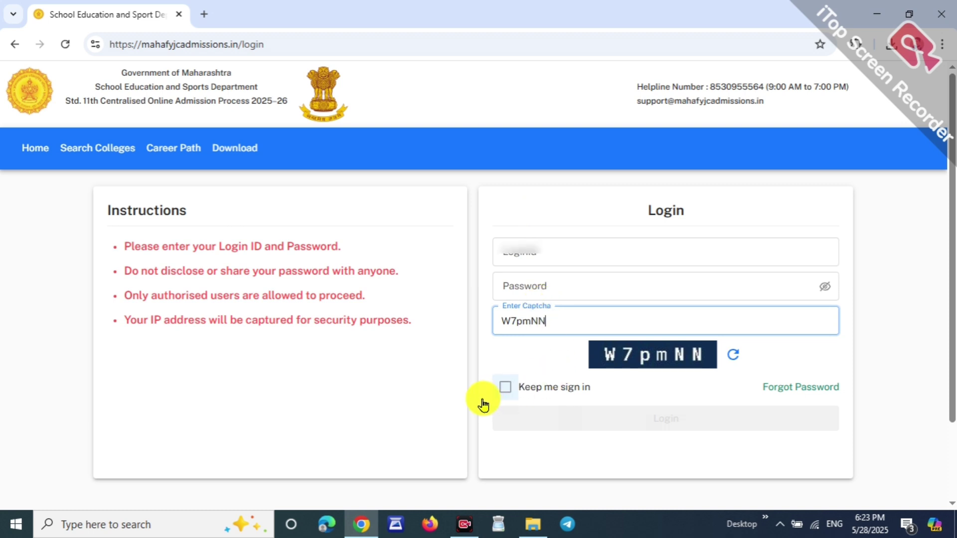
{"action": "left_click", "coordinate": [504, 388]}
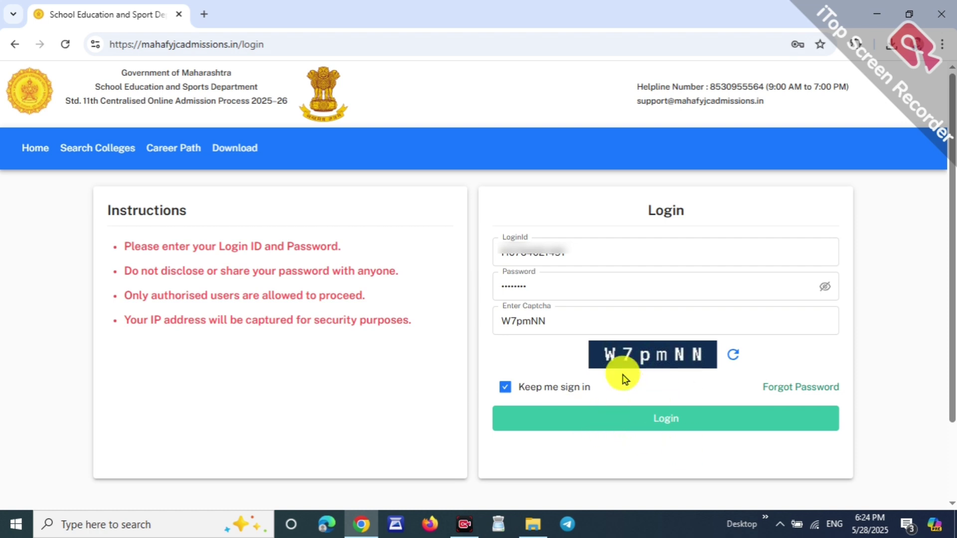
{"action": "left_click", "coordinate": [546, 278]}
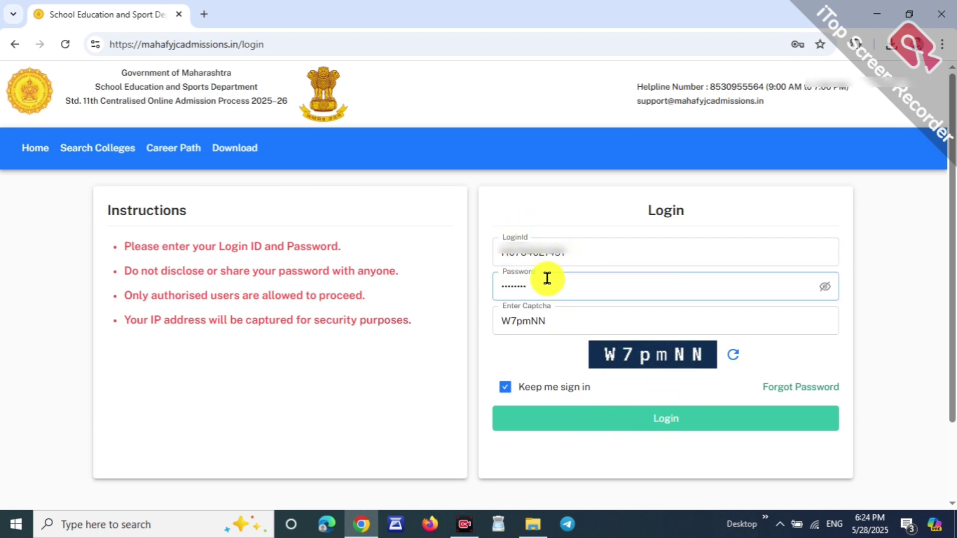
{"action": "left_click", "coordinate": [639, 426]}
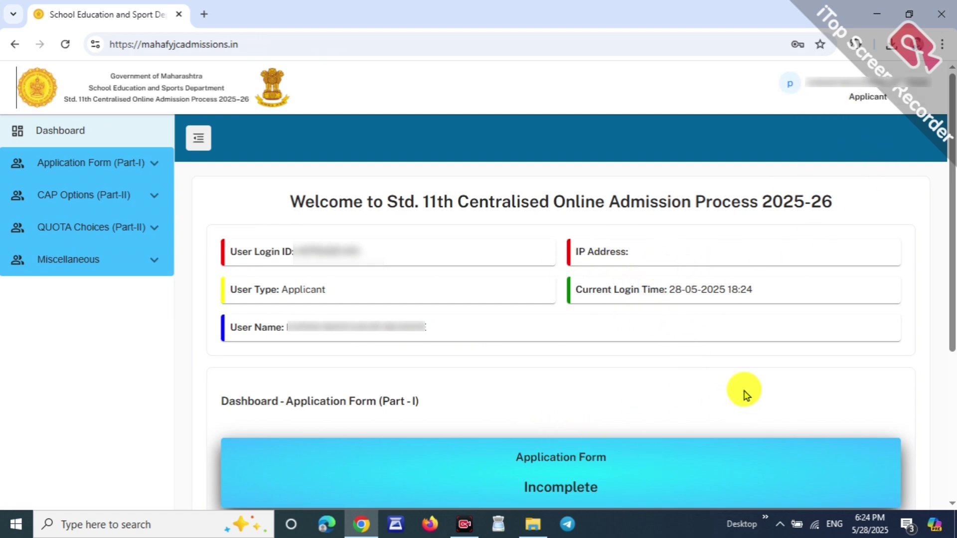
Open Registration Details in Application Form (Part-I), review the entries and proceed to the personal details.
{"action": "scroll", "coordinate": [564, 420], "scroll_direction": "down", "scroll_amount": 4}
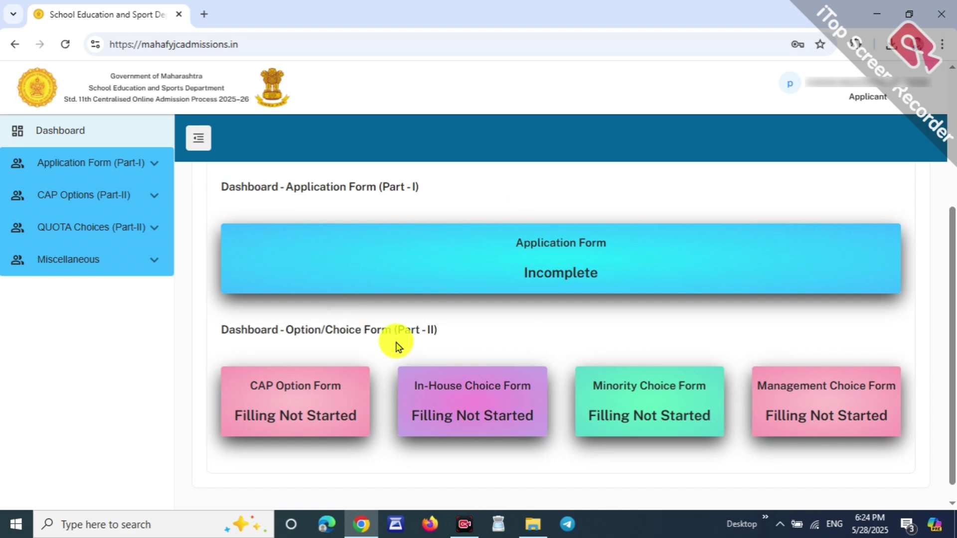
{"action": "left_click", "coordinate": [97, 172]}
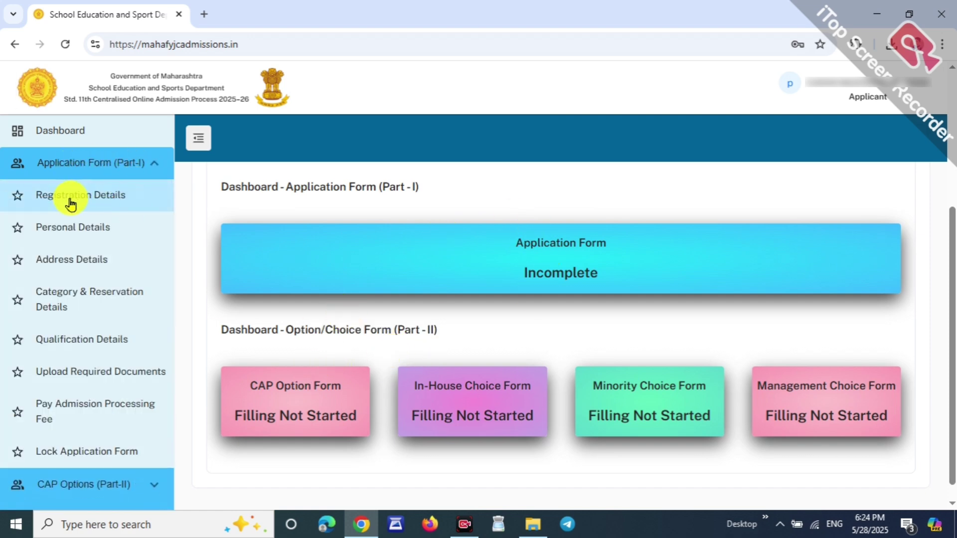
{"action": "left_click", "coordinate": [110, 202]}
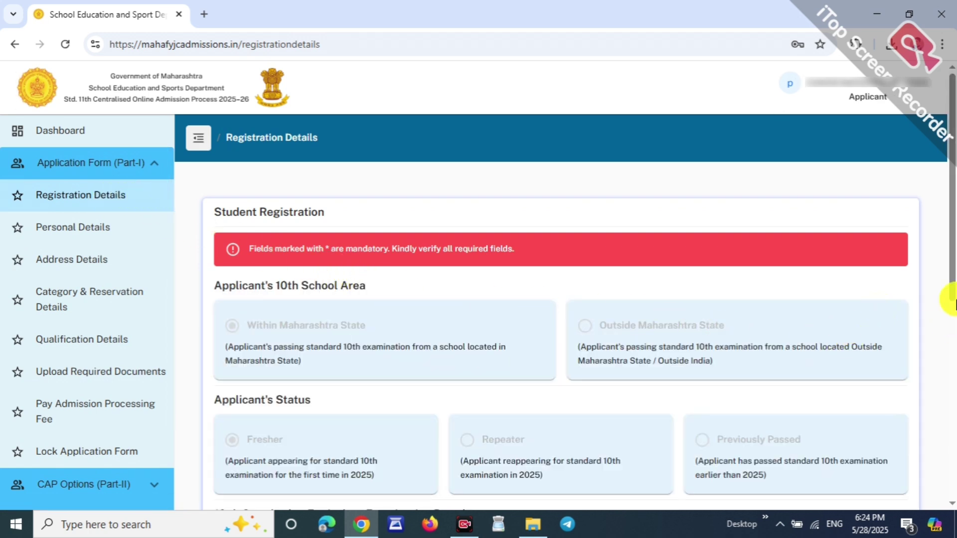
{"action": "scroll", "coordinate": [954, 303], "scroll_direction": "down", "scroll_amount": 1}
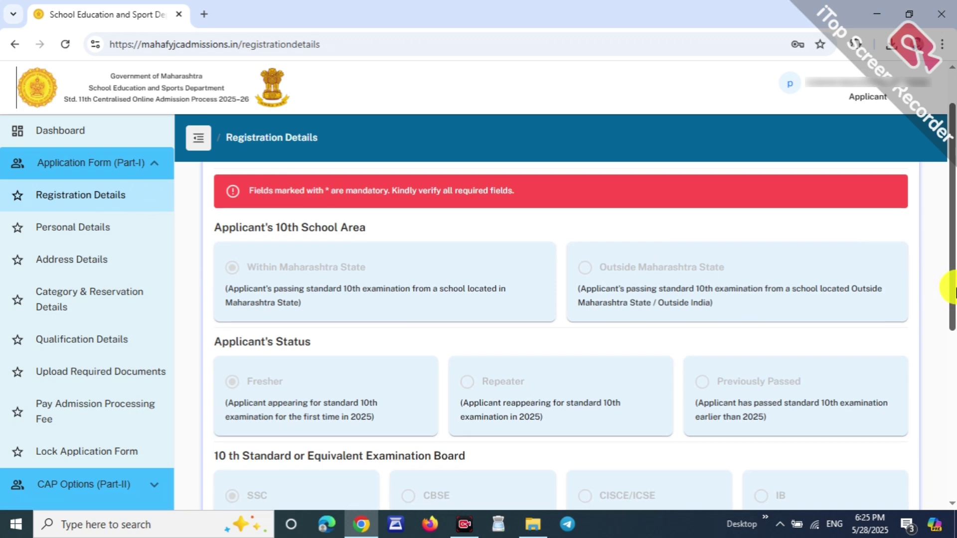
{"action": "scroll", "coordinate": [954, 282], "scroll_direction": "down", "scroll_amount": 1}
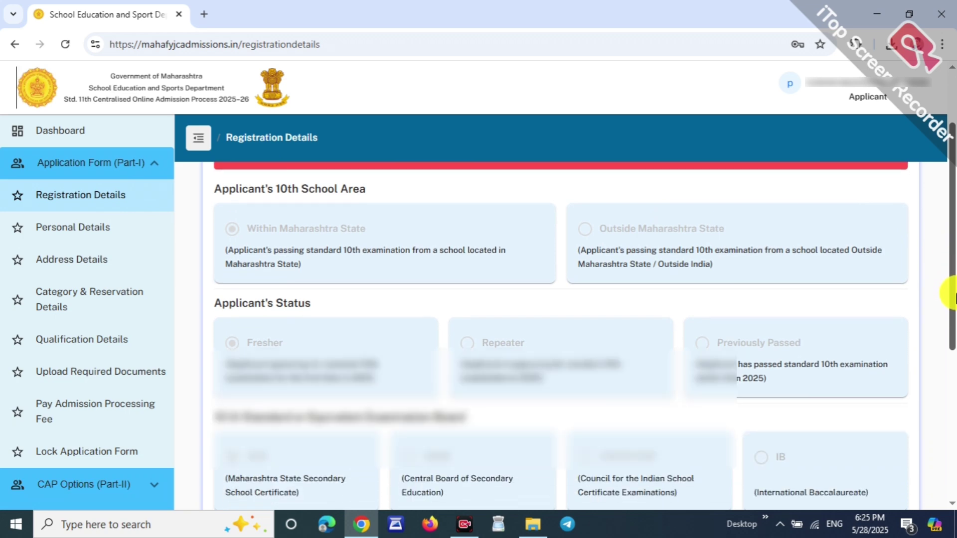
{"action": "scroll", "coordinate": [954, 294], "scroll_direction": "down", "scroll_amount": 5}
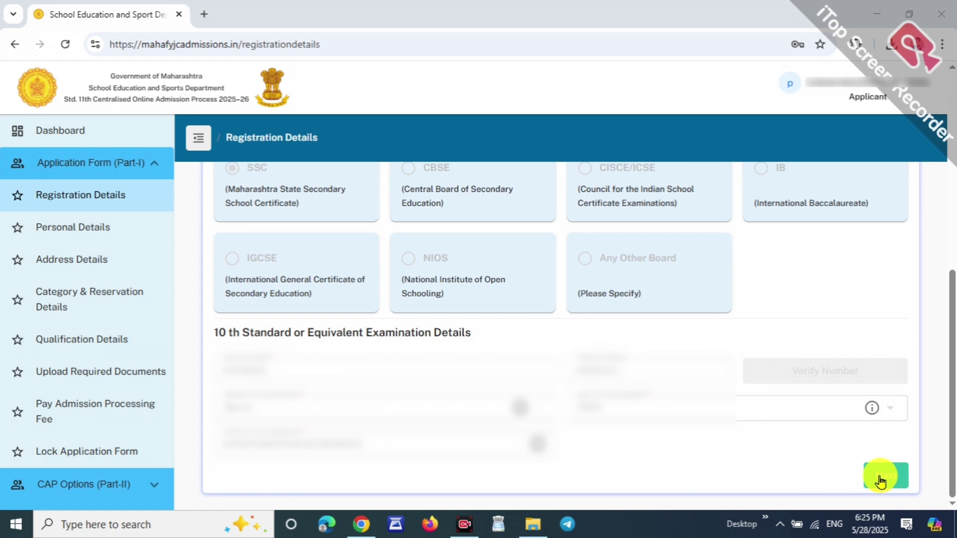
{"action": "left_click", "coordinate": [879, 476]}
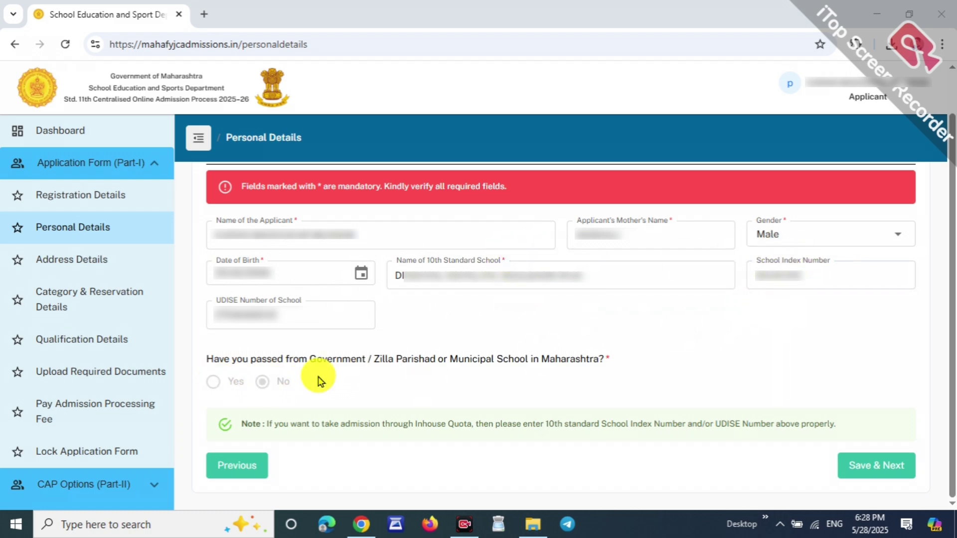
Review the Government / Zilla Parishad or Municipal School question, and save the personal details to continue to the address details.
{"action": "left_click_drag", "start_coordinate": [225, 359], "coordinate": [451, 363]}
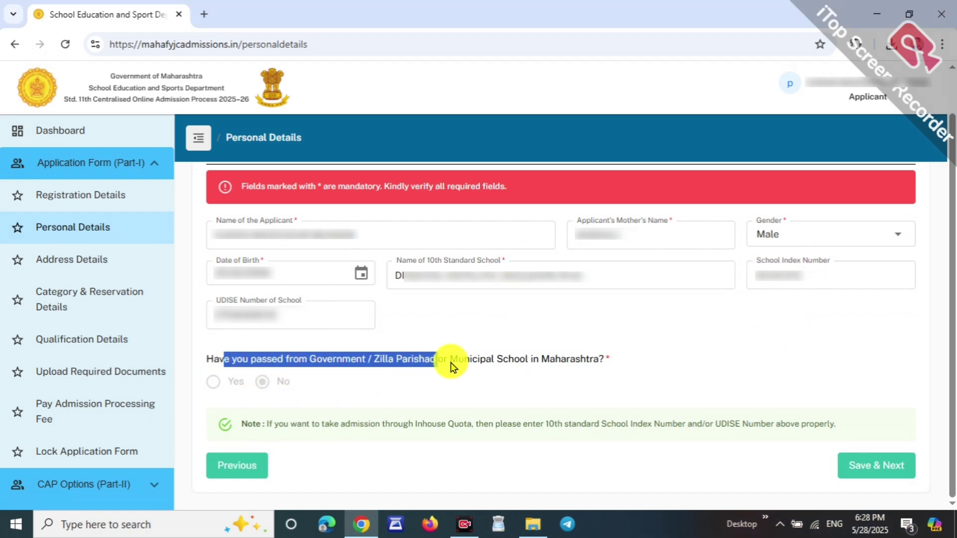
{"action": "left_click", "coordinate": [556, 368]}
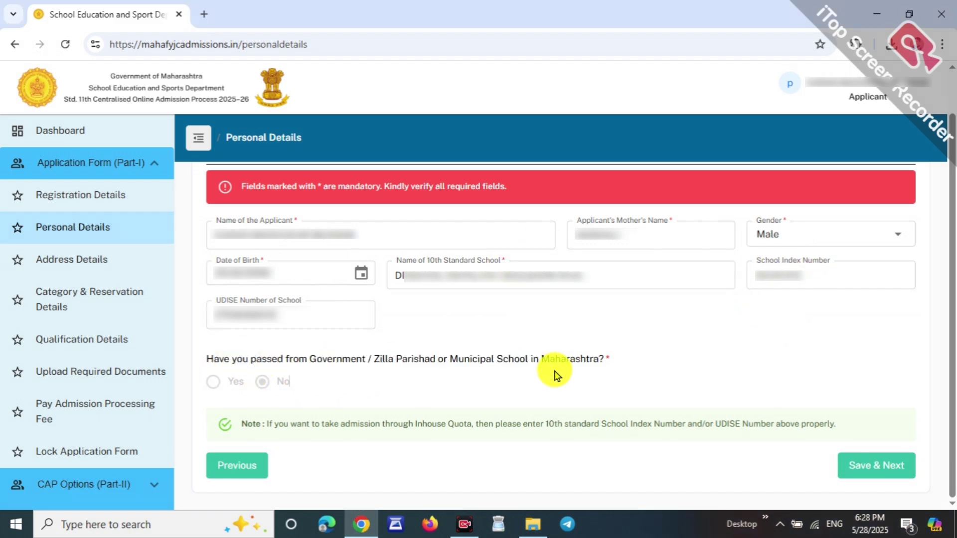
{"action": "left_click", "coordinate": [854, 476]}
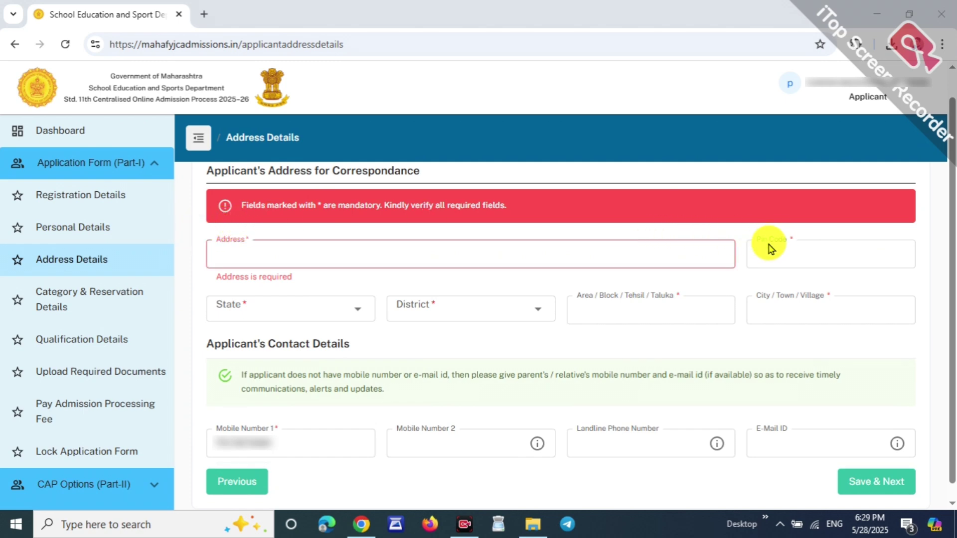
Set the state to Maharashtra and the district to BULDHANA in the applicant's correspondence address.
{"action": "left_click", "coordinate": [254, 301]}
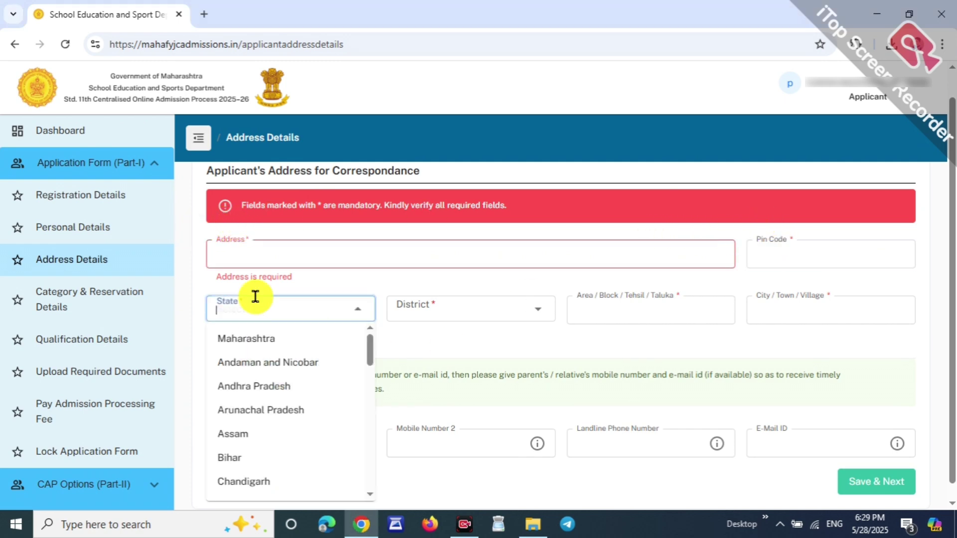
{"action": "left_click", "coordinate": [250, 344]}
{"action": "left_click", "coordinate": [403, 305]}
{"action": "left_click", "coordinate": [450, 302]}
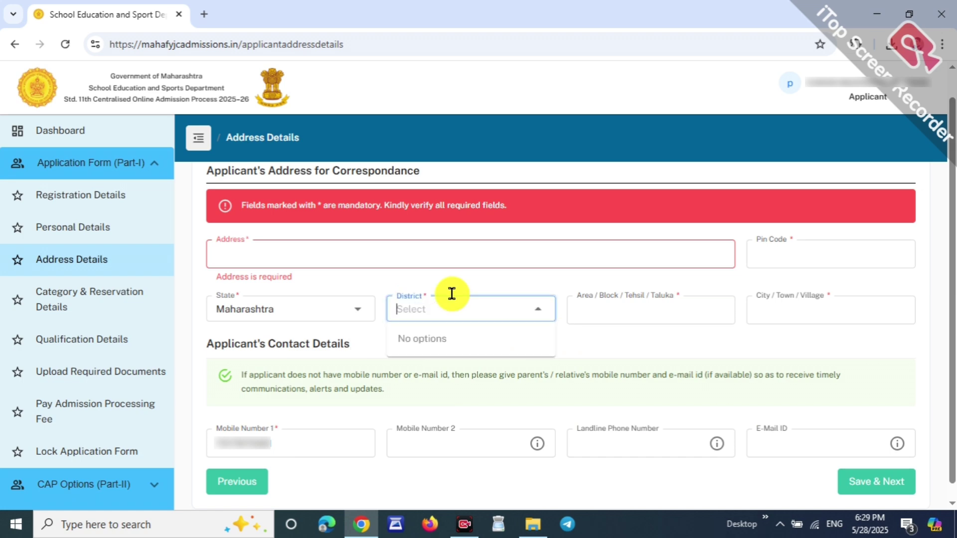
{"action": "left_click", "coordinate": [455, 457]}
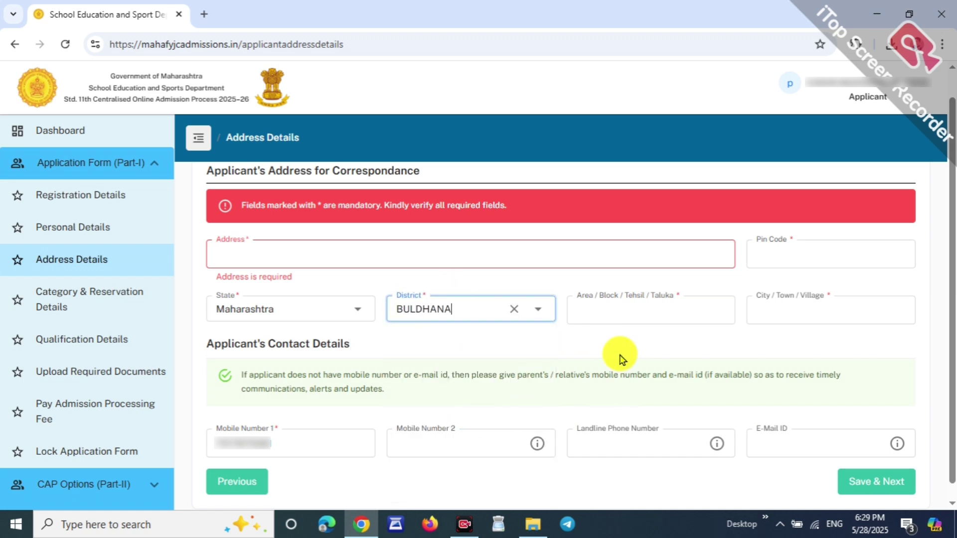
{"action": "left_click", "coordinate": [793, 301]}
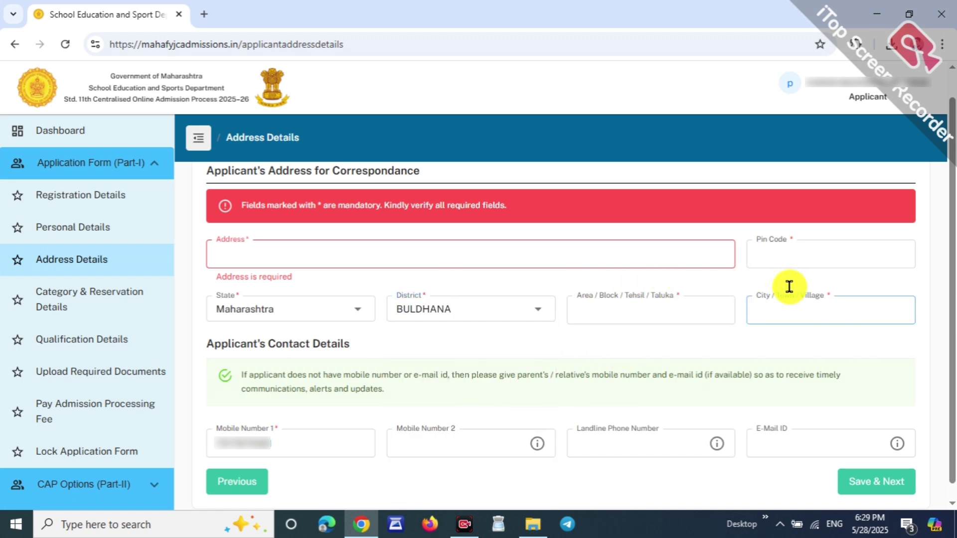
{"action": "left_click", "coordinate": [273, 427]}
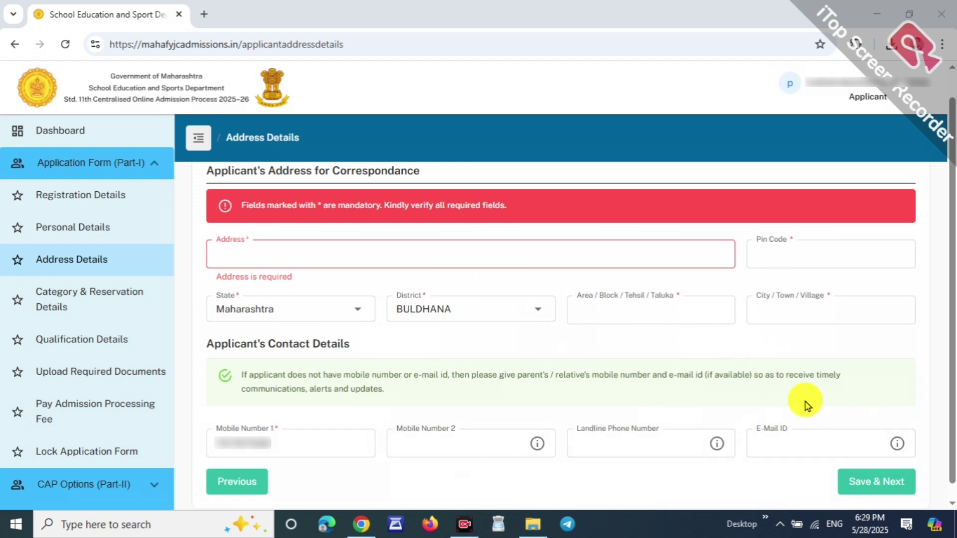
Save the address details, continue to Category & Reservation Details, and set the applicant's category to General / Open.
{"action": "left_click", "coordinate": [862, 489]}
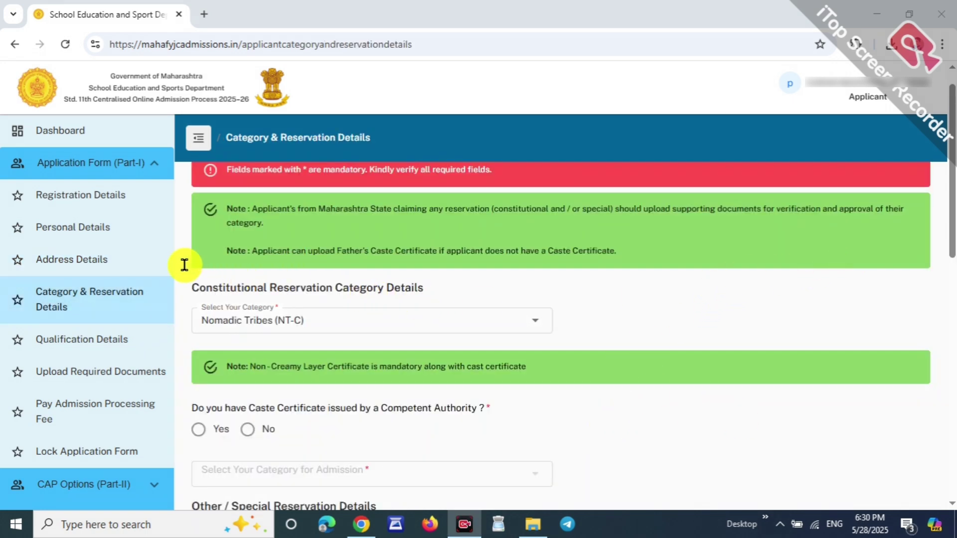
{"action": "left_click_drag", "start_coordinate": [206, 288], "coordinate": [374, 303]}
{"action": "left_click", "coordinate": [355, 306]}
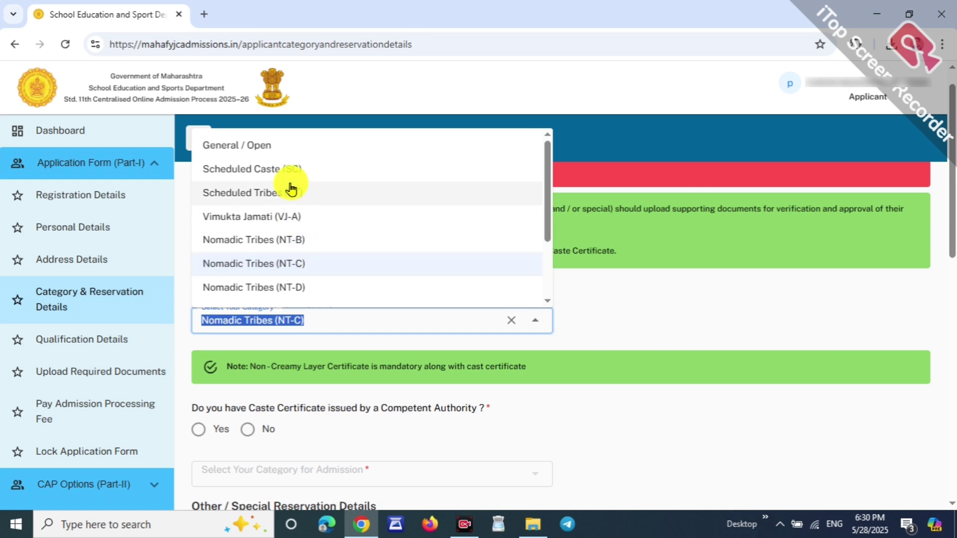
{"action": "scroll", "coordinate": [291, 177], "scroll_direction": "up", "scroll_amount": 1}
{"action": "left_click", "coordinate": [276, 171]}
{"action": "scroll", "coordinate": [356, 231], "scroll_direction": "down", "scroll_amount": 3}
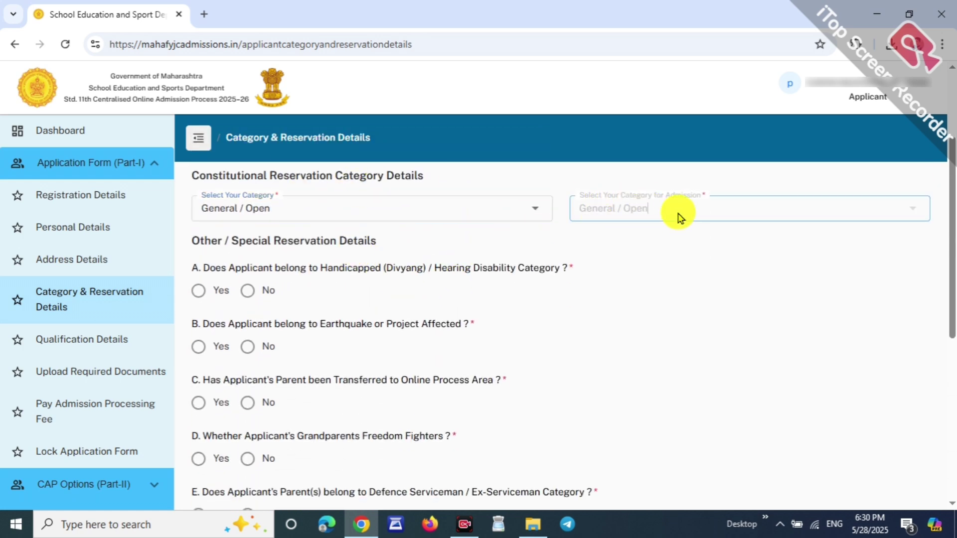
Set the category and admission category to Scheduled Caste (SC), with a caste certificate issued in AMRAVATI, Maharashtra.
{"action": "left_click", "coordinate": [379, 214]}
{"action": "left_click", "coordinate": [321, 274]}
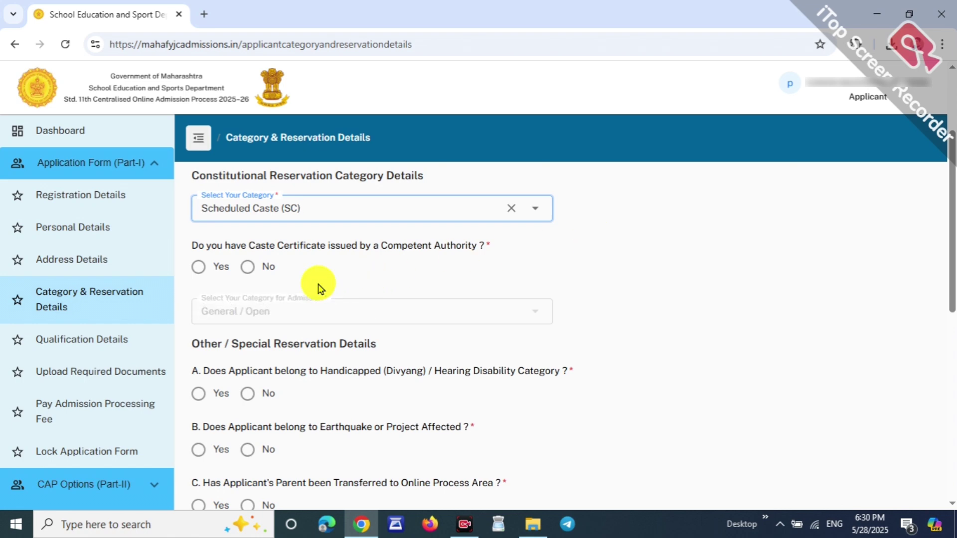
{"action": "left_click", "coordinate": [200, 268]}
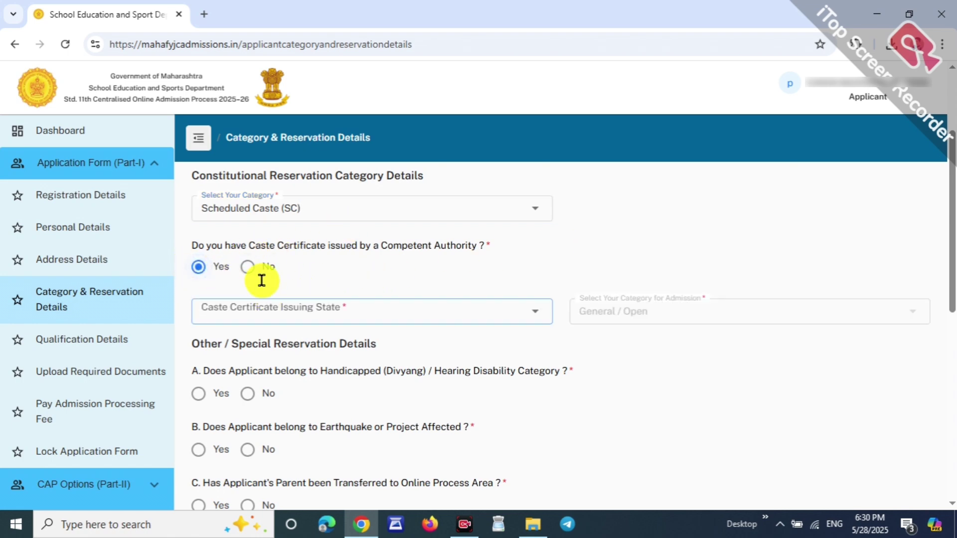
{"action": "left_click", "coordinate": [282, 307]}
{"action": "left_click", "coordinate": [249, 342]}
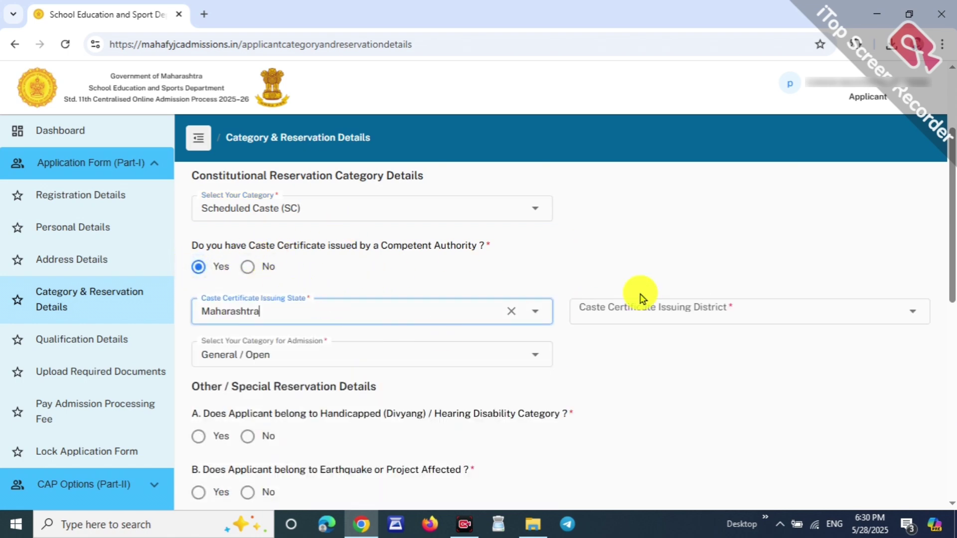
{"action": "left_click", "coordinate": [641, 299]}
{"action": "left_click", "coordinate": [694, 396]}
{"action": "left_click", "coordinate": [402, 346]}
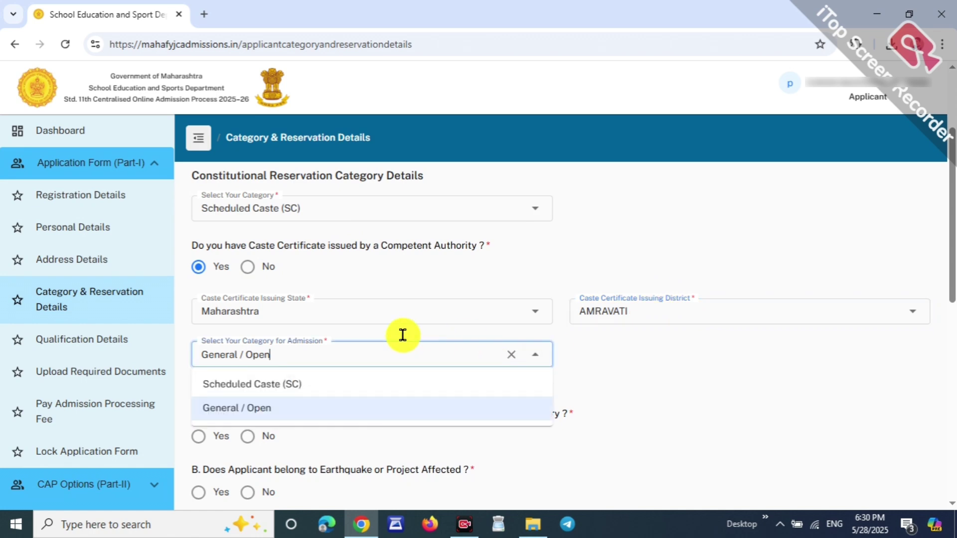
{"action": "left_click", "coordinate": [308, 389]}
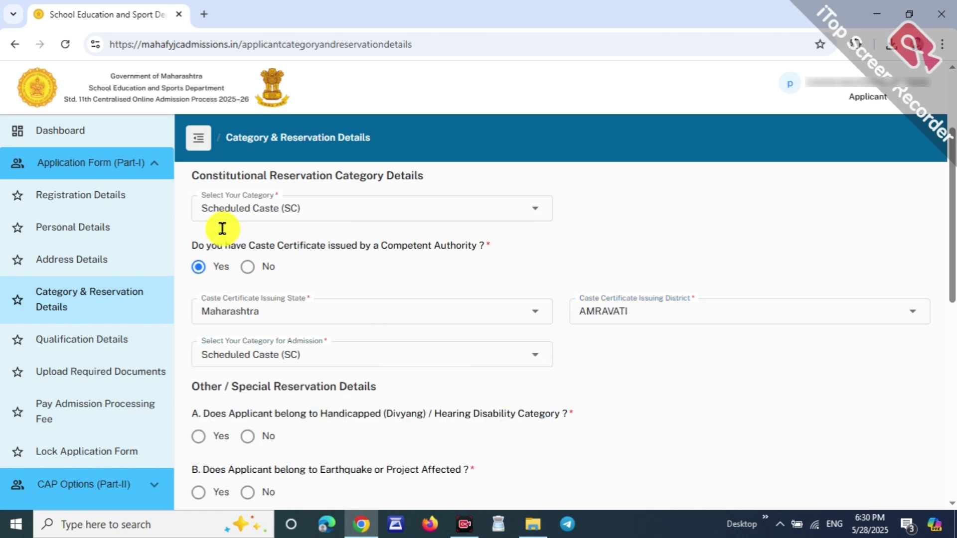
Change the applicant's category to Nomadic Tribes (NT-D) and answer Yes to having a caste certificate issued by a Competent Authority.
{"action": "left_click", "coordinate": [263, 208]}
{"action": "scroll", "coordinate": [295, 323], "scroll_direction": "down", "scroll_amount": 2}
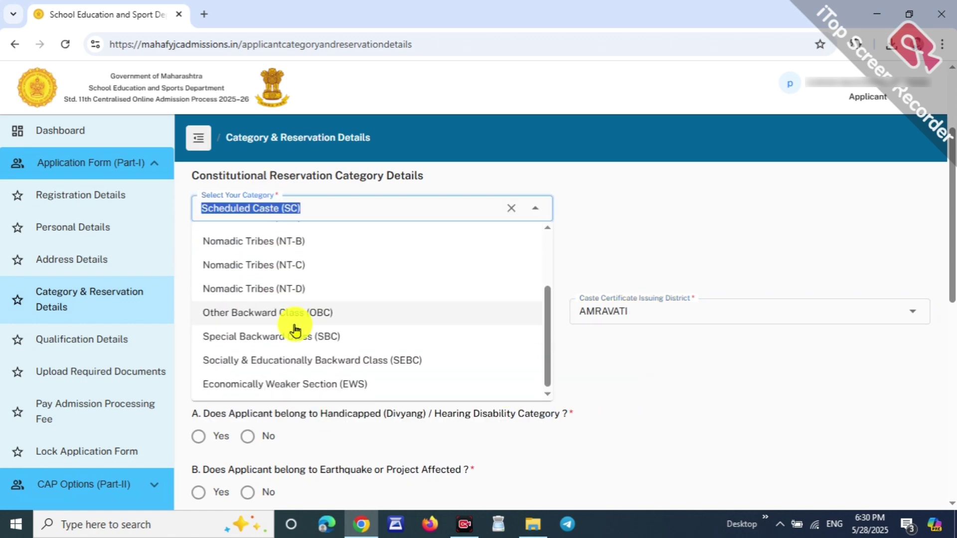
{"action": "left_click", "coordinate": [303, 289]}
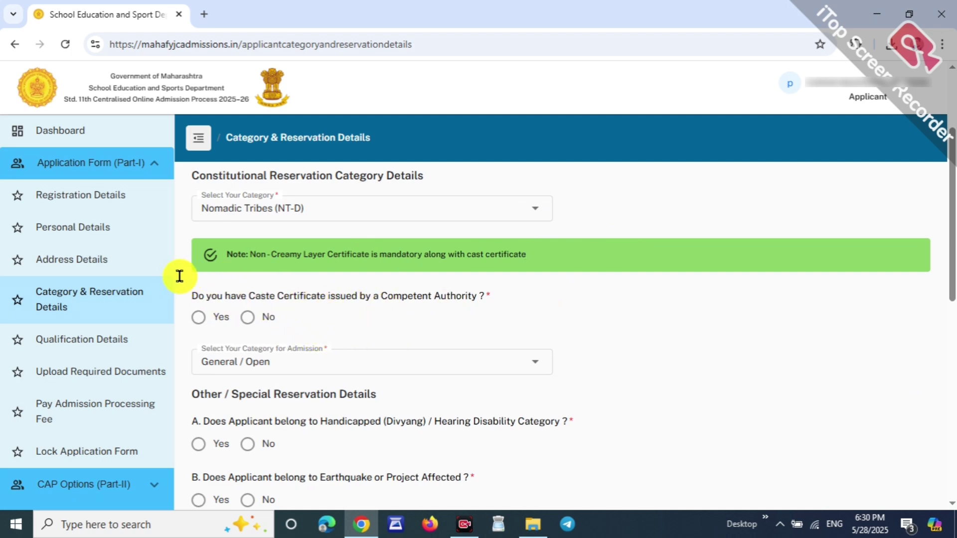
{"action": "left_click_drag", "start_coordinate": [205, 296], "coordinate": [352, 296]}
{"action": "left_click", "coordinate": [191, 324]}
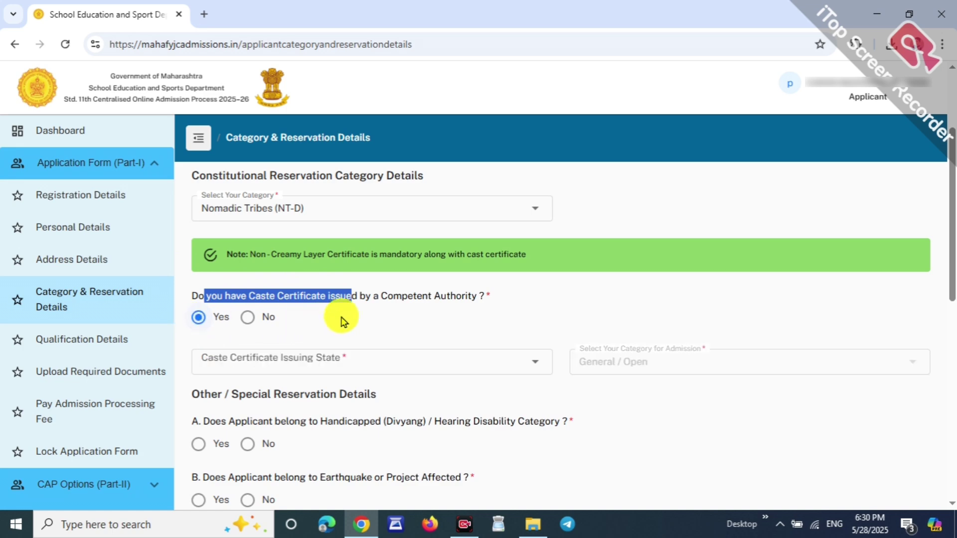
Set the caste certificate's issuing state to Maharashtra and district to BULDHANA, with Nomadic Tribes (NT-D) as the category for admission.
{"action": "left_click", "coordinate": [207, 343]}
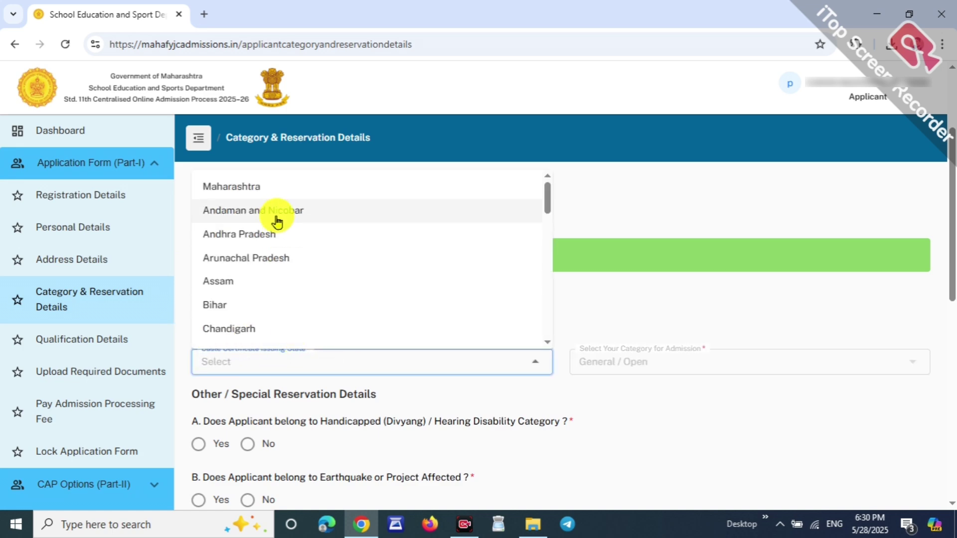
{"action": "scroll", "coordinate": [274, 222], "scroll_direction": "down", "scroll_amount": 2}
{"action": "scroll", "coordinate": [273, 196], "scroll_direction": "up", "scroll_amount": 2}
{"action": "left_click", "coordinate": [287, 195]}
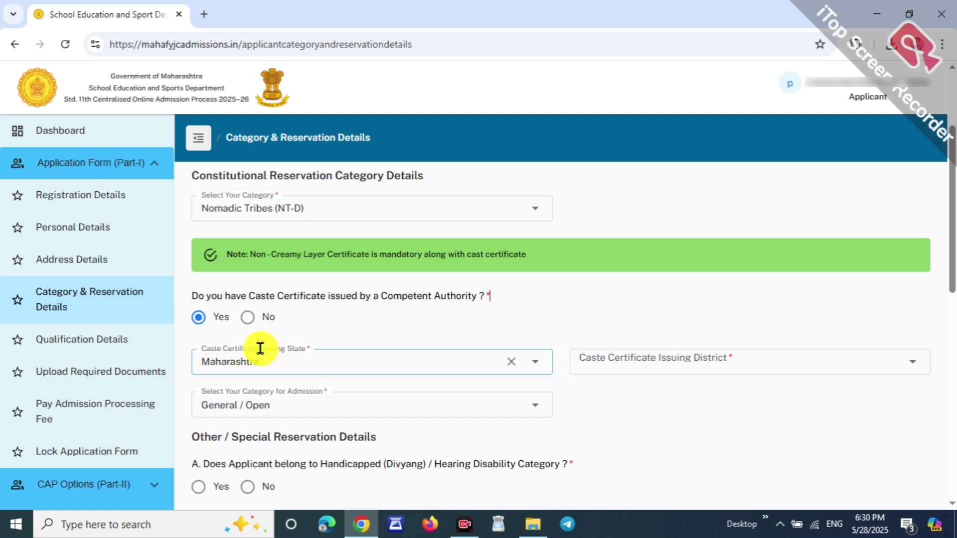
{"action": "left_click", "coordinate": [641, 355]}
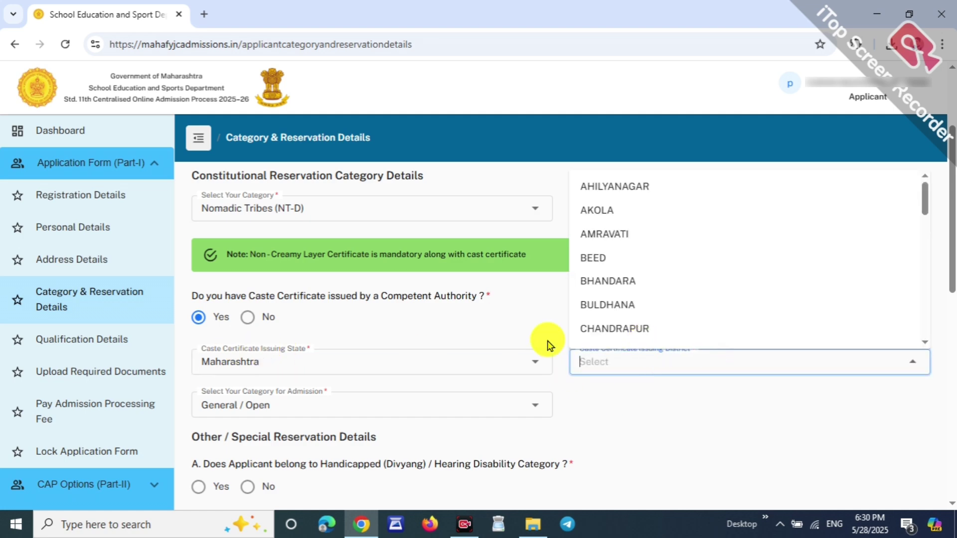
{"action": "left_click", "coordinate": [604, 308]}
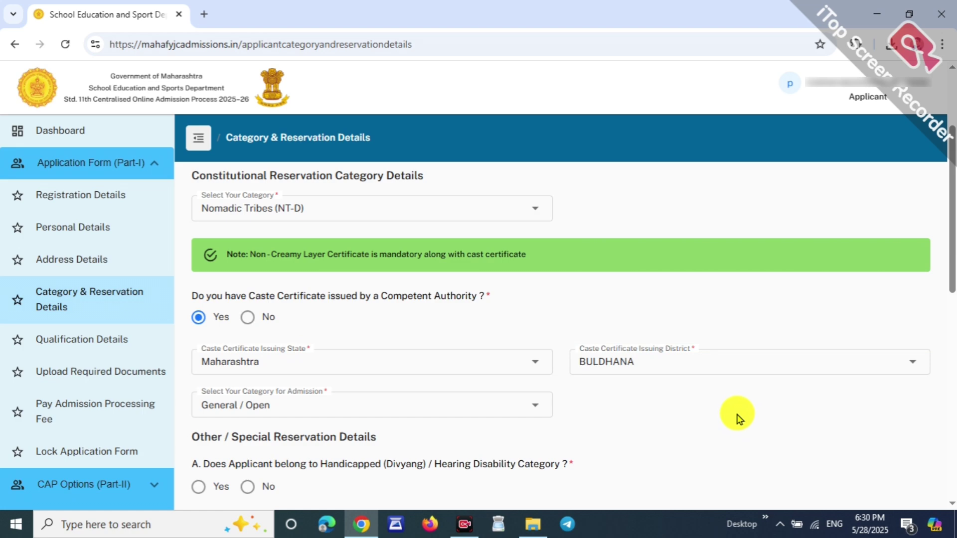
{"action": "left_click", "coordinate": [250, 393]}
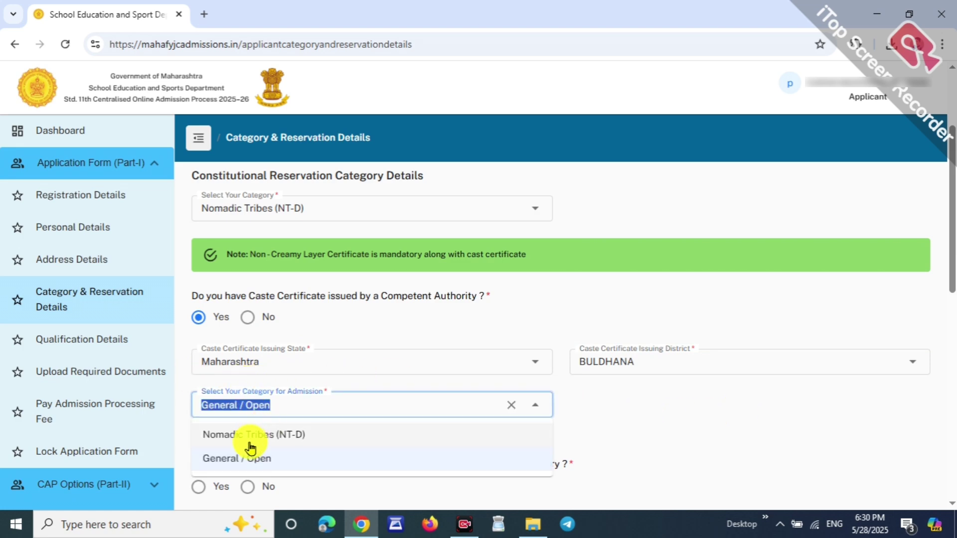
{"action": "left_click", "coordinate": [284, 441]}
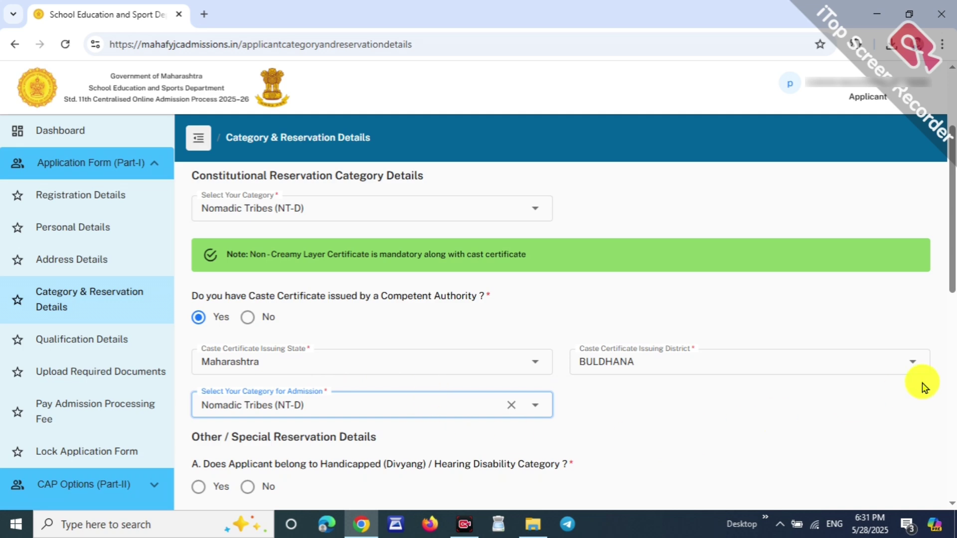
Answer No to the Handicapped (Divyang) / Hearing Disability and Earthquake or Project Affected questions under Other / Special Reservation Details.
{"action": "left_click_drag", "start_coordinate": [954, 285], "coordinate": [953, 380]}
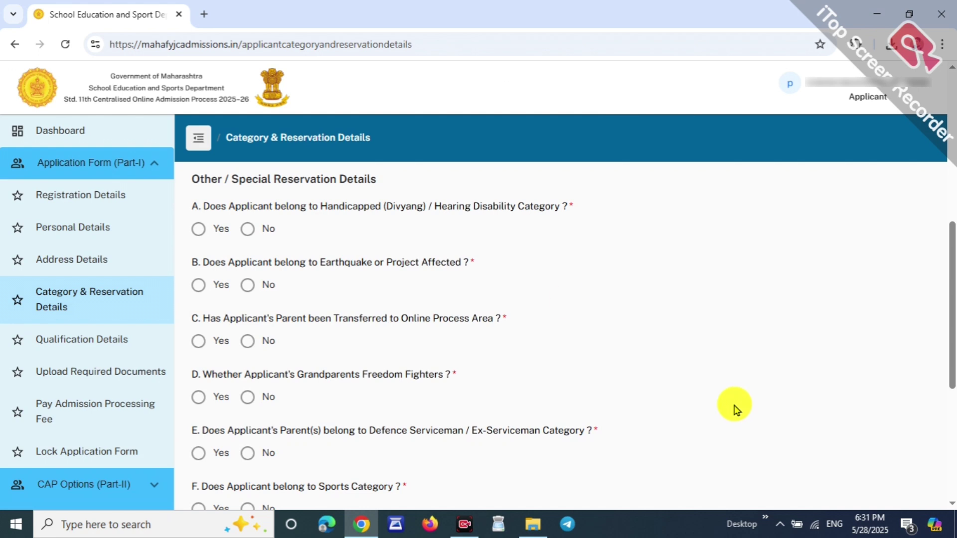
{"action": "left_click", "coordinate": [245, 230]}
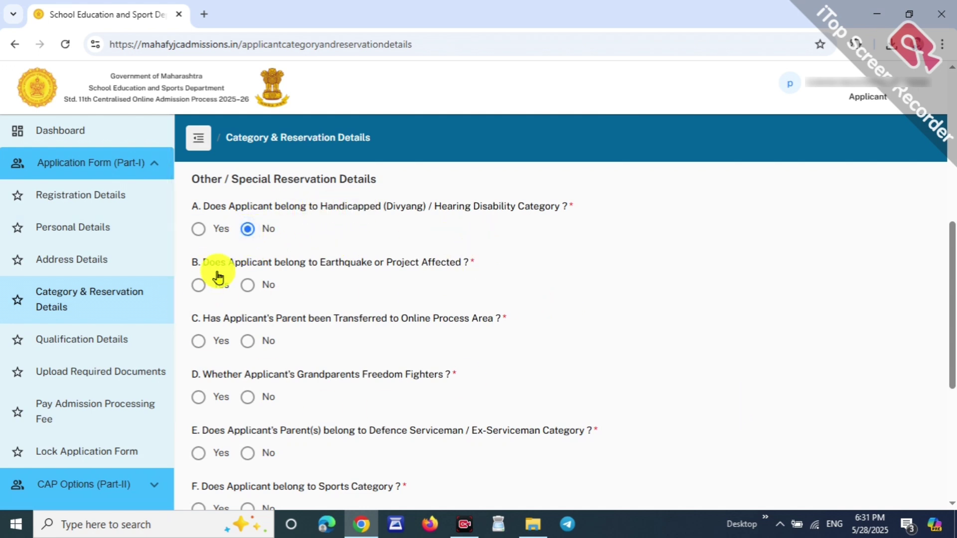
{"action": "left_click_drag", "start_coordinate": [324, 262], "coordinate": [374, 263]}
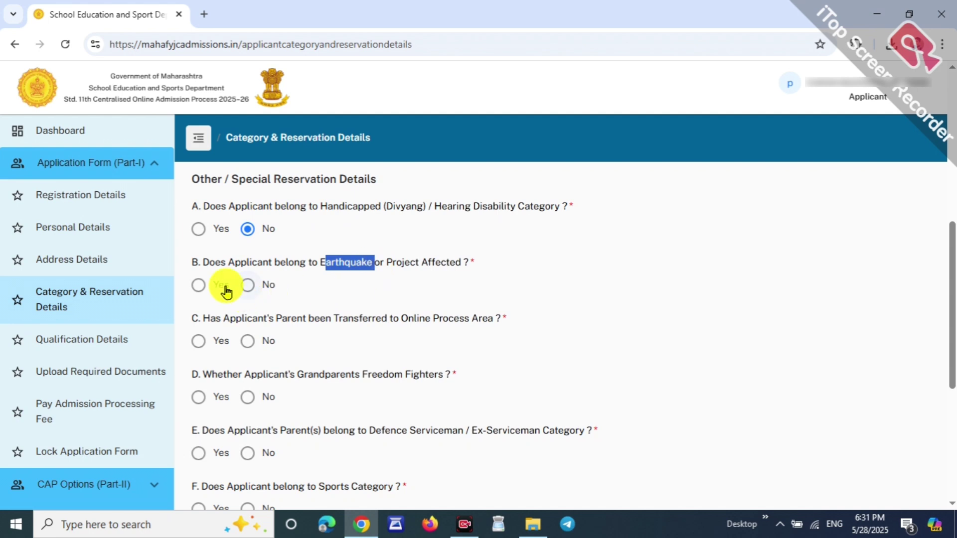
{"action": "left_click", "coordinate": [245, 286]}
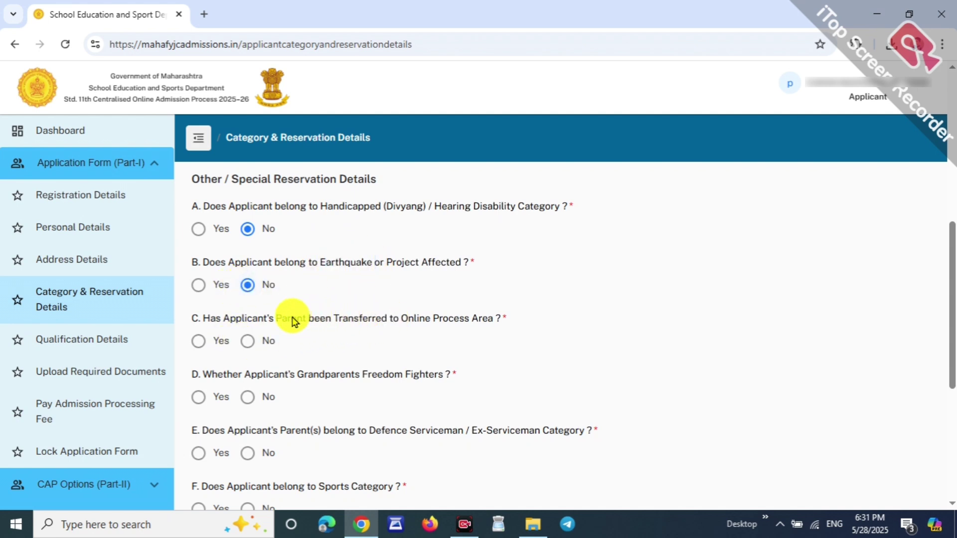
Answer No to the questions on the parent's transfer to the Online Process Area and on freedom fighter grandparents.
{"action": "left_click_drag", "start_coordinate": [229, 320], "coordinate": [449, 325]}
{"action": "left_click", "coordinate": [449, 325]}
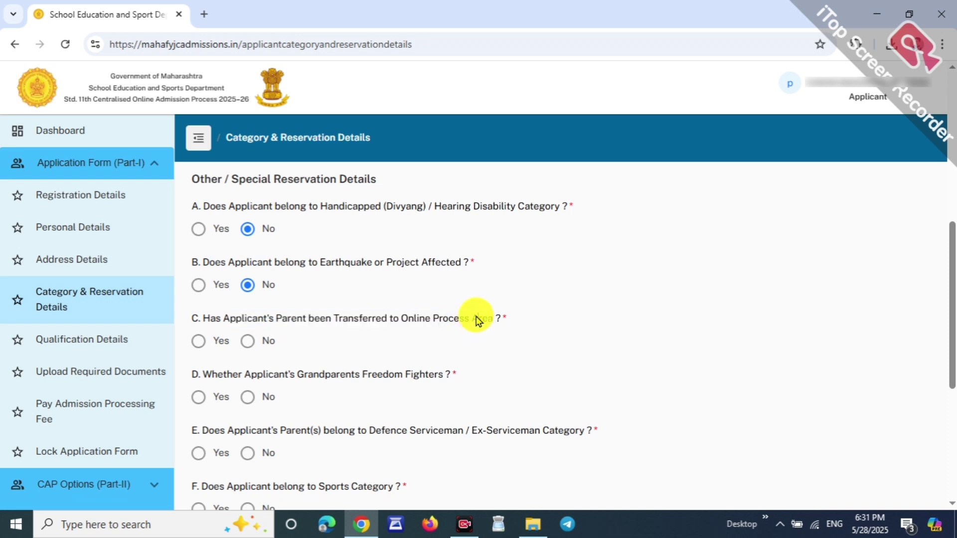
{"action": "left_click_drag", "start_coordinate": [288, 319], "coordinate": [375, 323]}
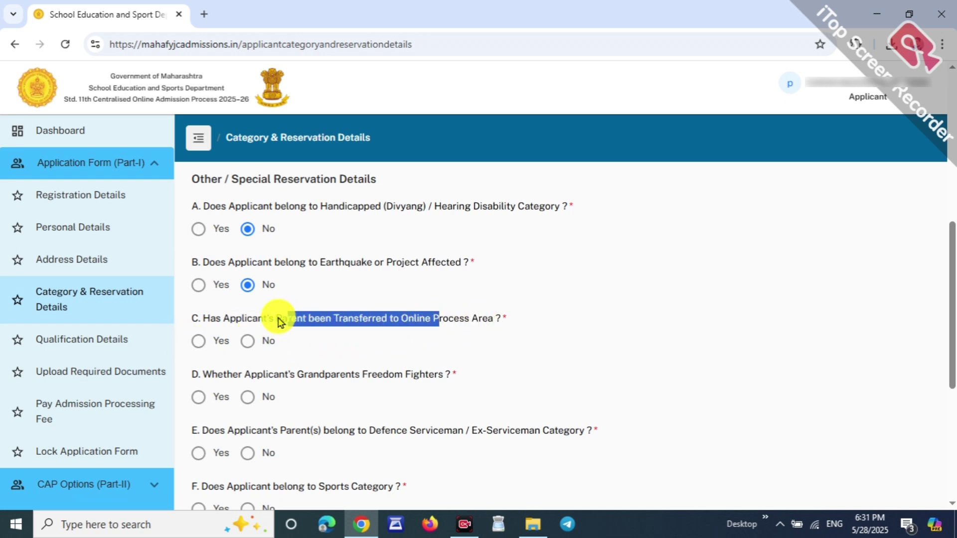
{"action": "left_click", "coordinate": [369, 307]}
{"action": "left_click_drag", "start_coordinate": [298, 319], "coordinate": [452, 322]}
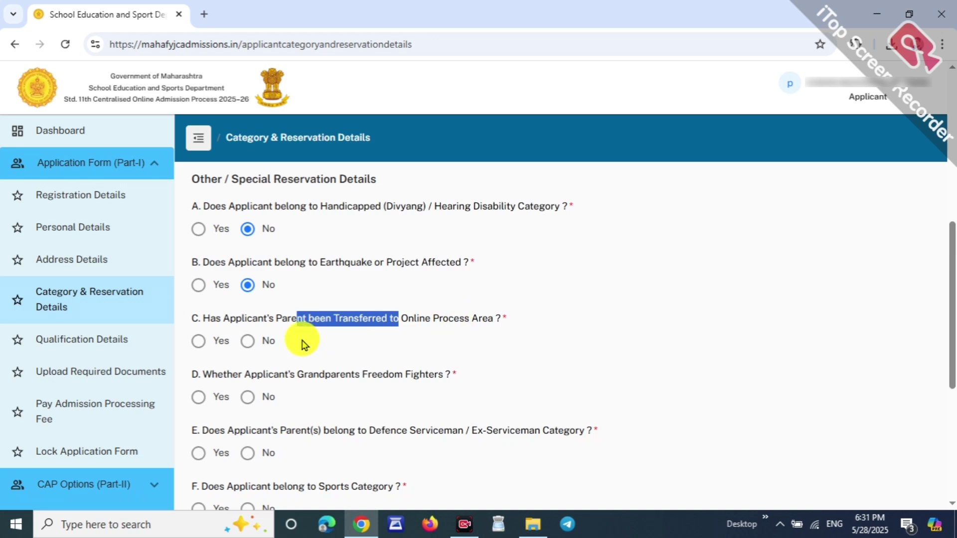
{"action": "left_click", "coordinate": [245, 342]}
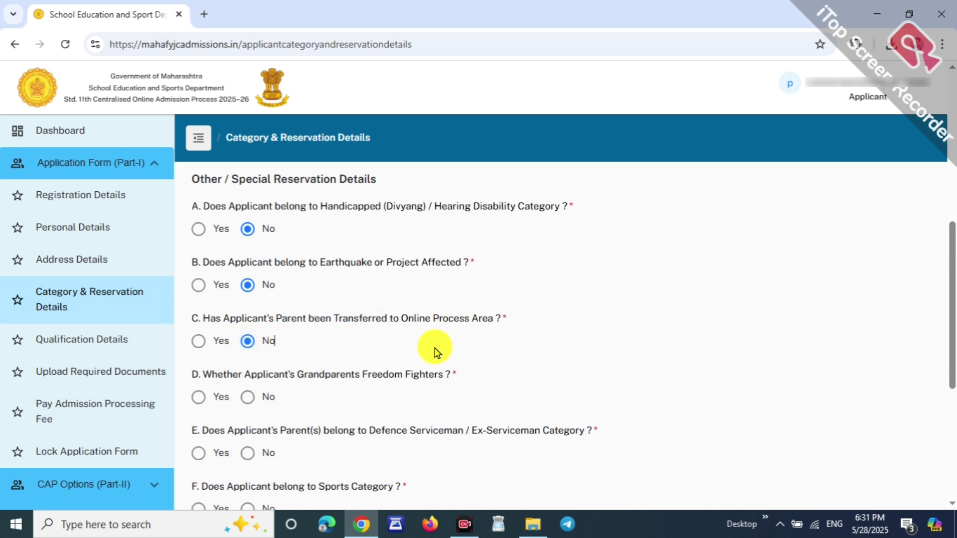
{"action": "scroll", "coordinate": [305, 338], "scroll_direction": "down", "scroll_amount": 1}
{"action": "left_click_drag", "start_coordinate": [305, 305], "coordinate": [434, 318]}
{"action": "left_click", "coordinate": [417, 327]}
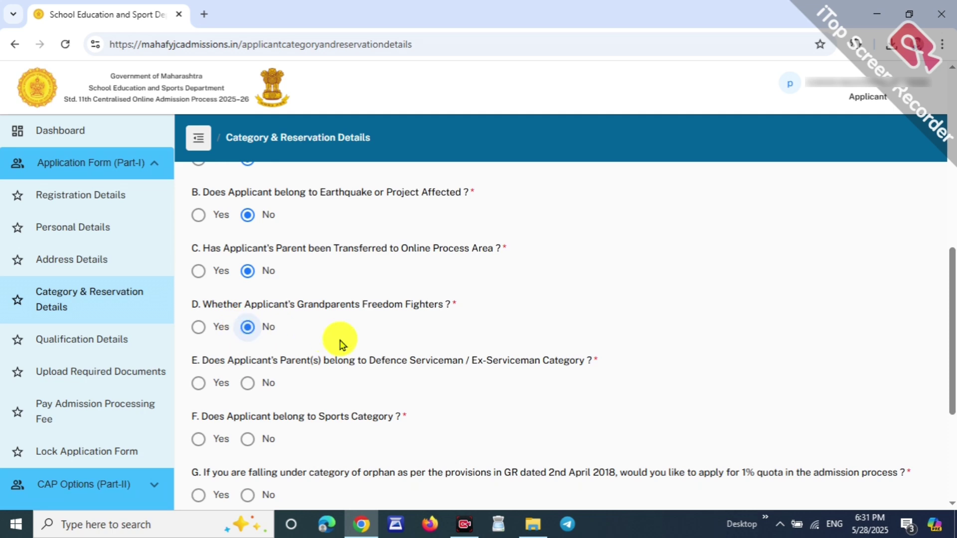
Answer No to the Defence Serviceman / Ex-Serviceman parent question and the Sports Category question.
{"action": "scroll", "coordinate": [341, 343], "scroll_direction": "down", "scroll_amount": 1}
{"action": "left_click_drag", "start_coordinate": [367, 293], "coordinate": [530, 291]}
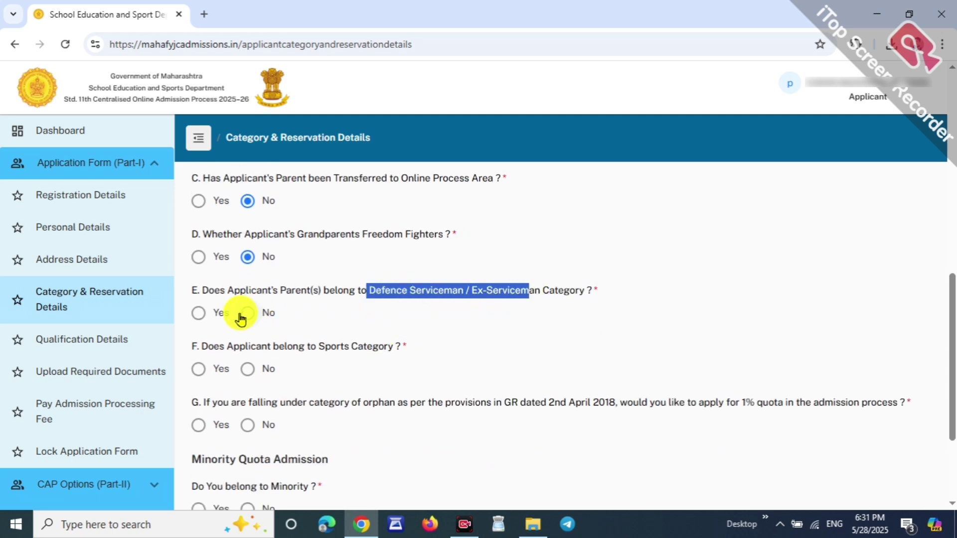
{"action": "left_click_drag", "start_coordinate": [301, 352], "coordinate": [372, 368]}
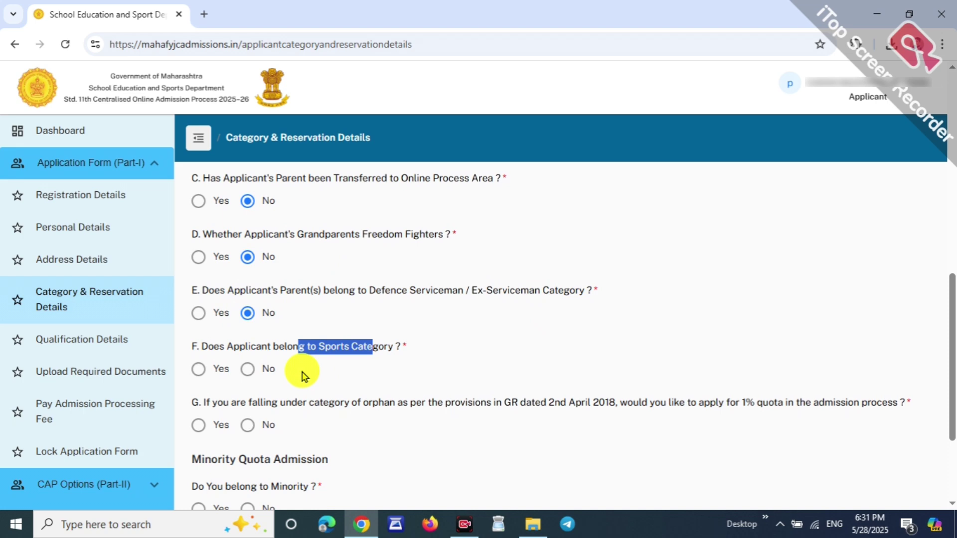
{"action": "left_click", "coordinate": [244, 368]}
Read question G on the 1% orphan quota and answer No to applying for it.
{"action": "scroll", "coordinate": [254, 366], "scroll_direction": "down", "scroll_amount": 1}
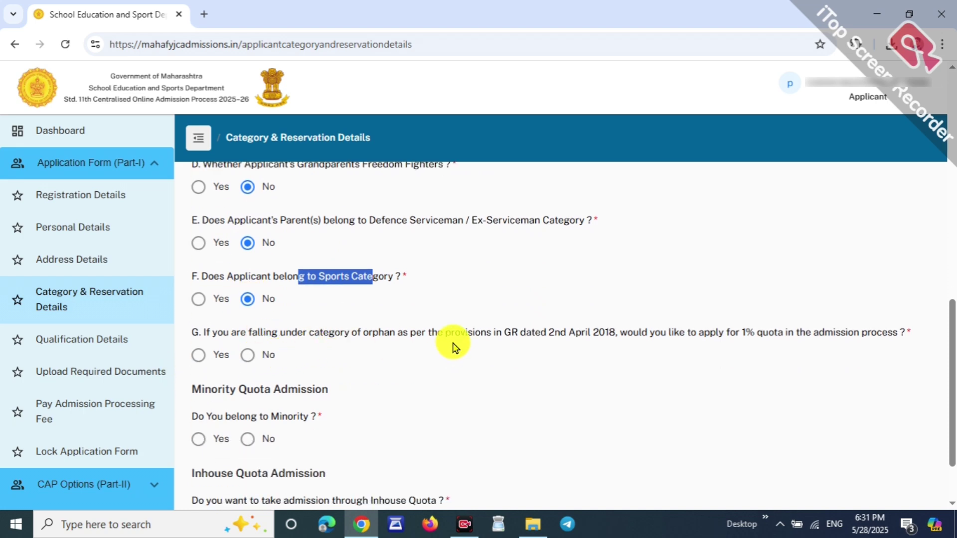
{"action": "left_click_drag", "start_coordinate": [443, 339], "coordinate": [696, 362]}
{"action": "left_click", "coordinate": [446, 376]}
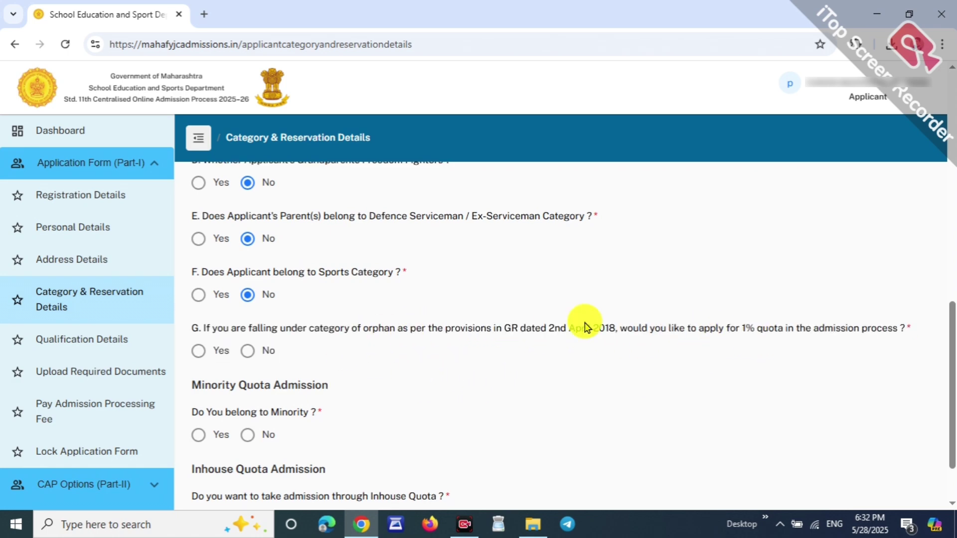
{"action": "scroll", "coordinate": [527, 316], "scroll_direction": "down", "scroll_amount": 1}
{"action": "left_click_drag", "start_coordinate": [303, 263], "coordinate": [876, 268]}
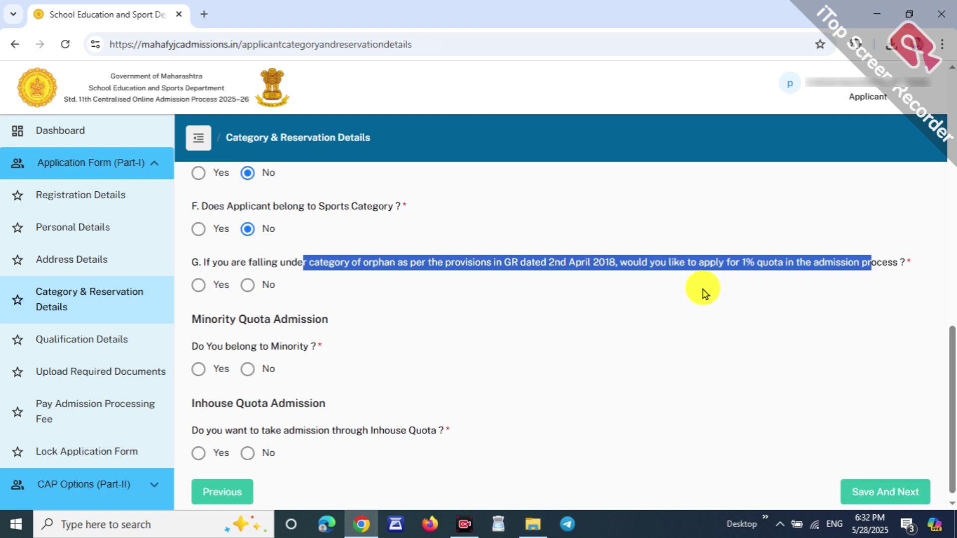
{"action": "left_click", "coordinate": [321, 274]}
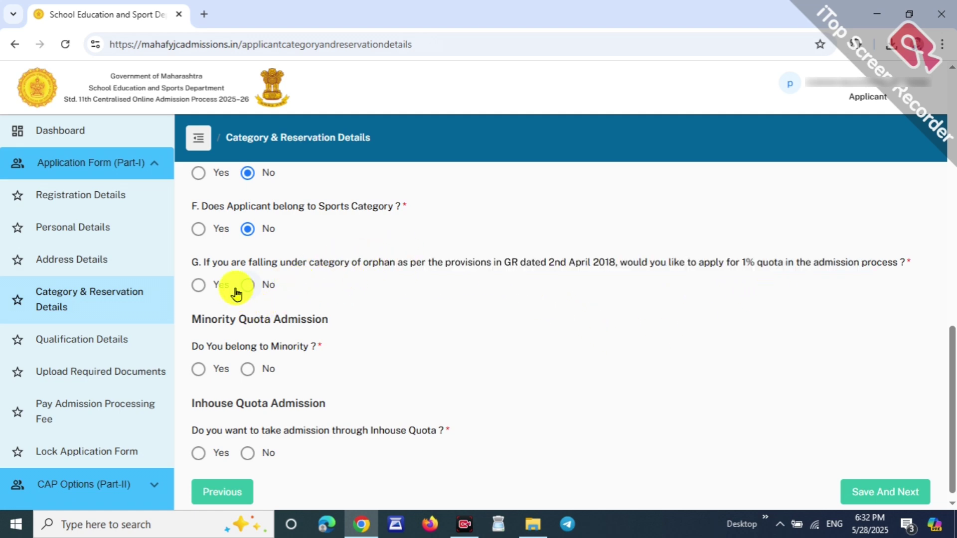
{"action": "scroll", "coordinate": [299, 371], "scroll_direction": "down", "scroll_amount": 1}
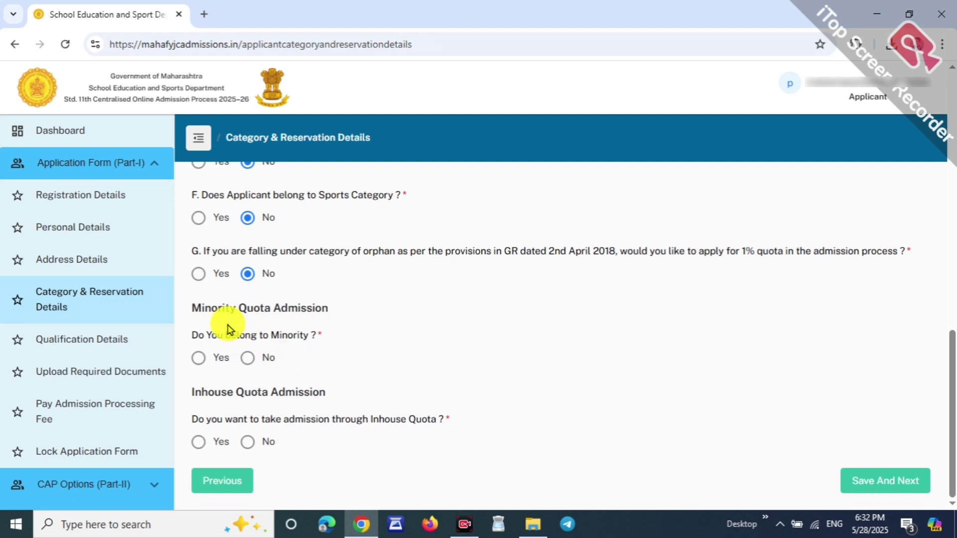
Read the Minority Quota Admission question and answer No to belonging to a minority.
{"action": "left_click_drag", "start_coordinate": [211, 308], "coordinate": [297, 309]}
{"action": "left_click", "coordinate": [348, 335]}
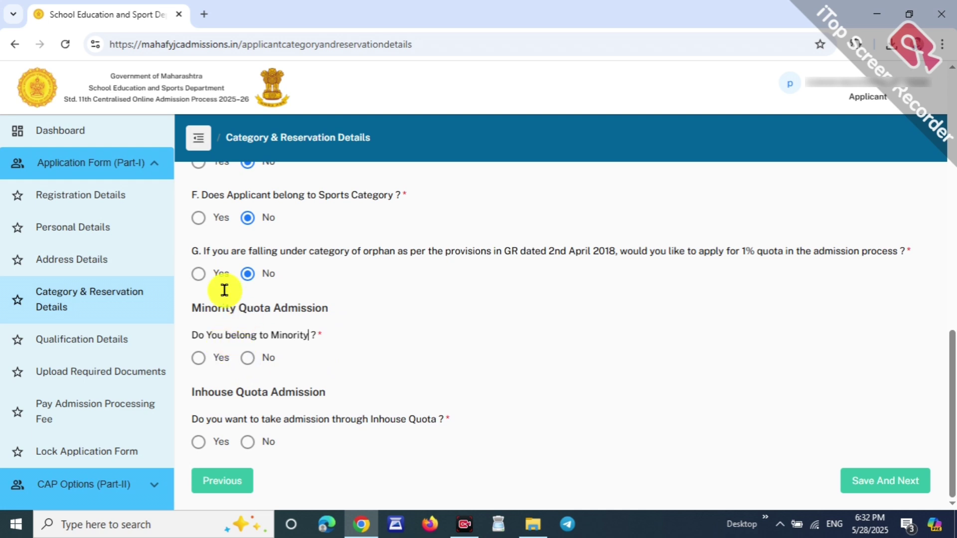
{"action": "left_click_drag", "start_coordinate": [225, 308], "coordinate": [306, 309]}
{"action": "left_click_drag", "start_coordinate": [225, 336], "coordinate": [331, 337]}
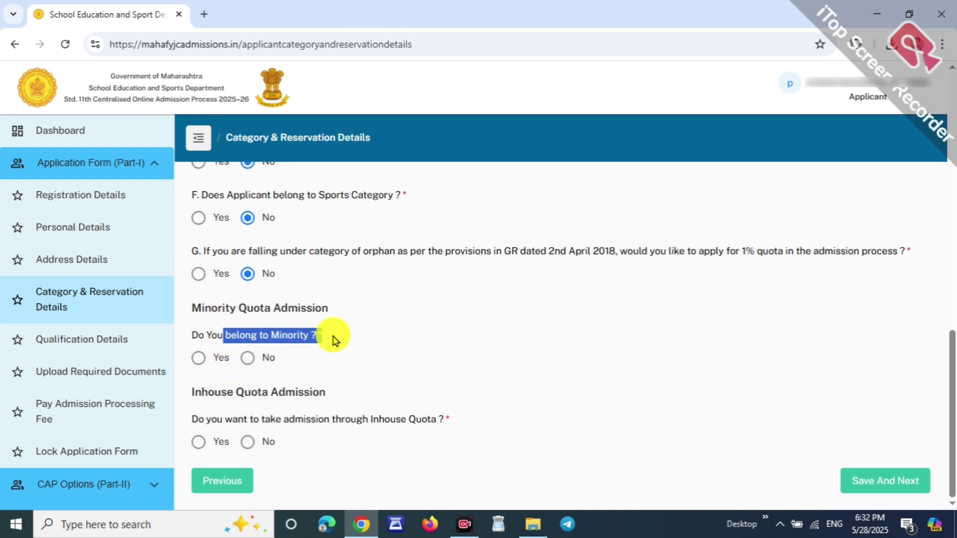
{"action": "left_click", "coordinate": [287, 356]}
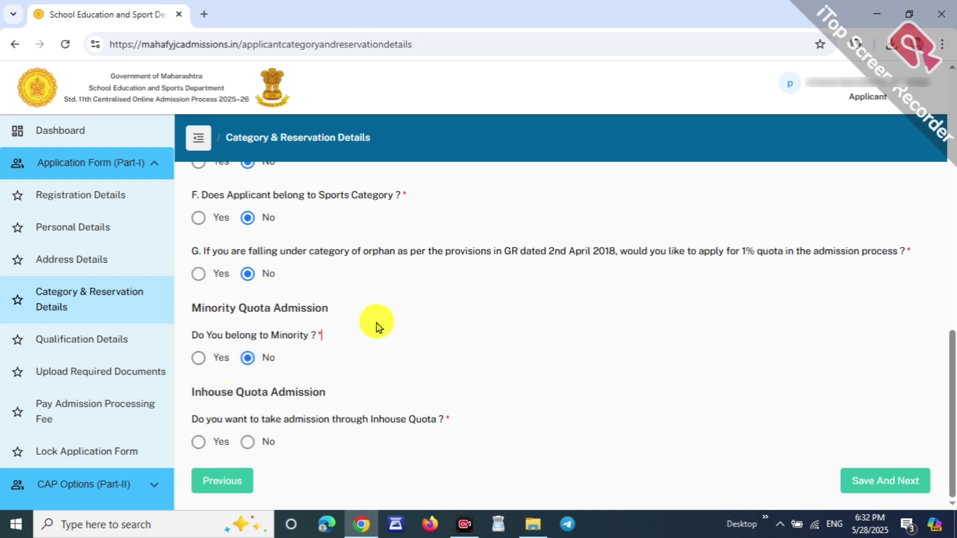
{"action": "left_click_drag", "start_coordinate": [231, 336], "coordinate": [309, 336]}
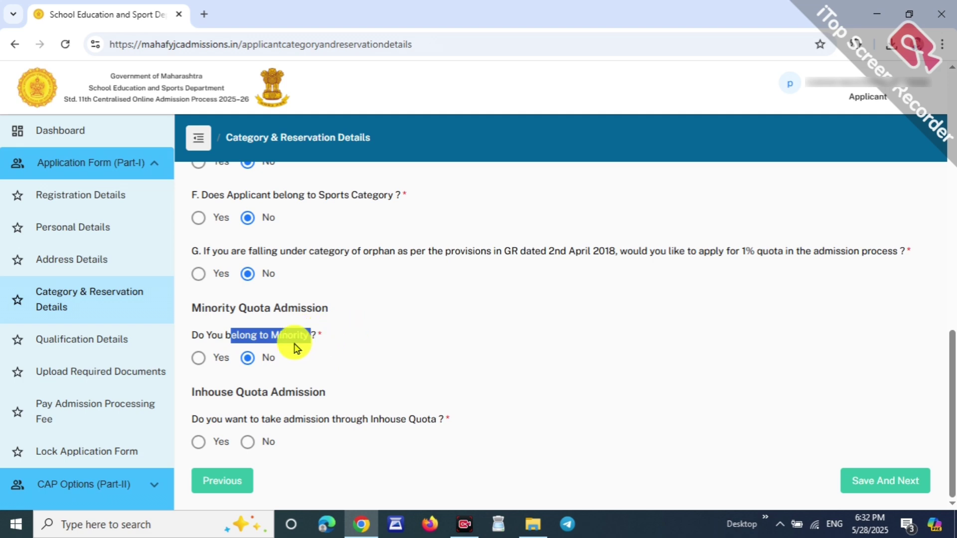
{"action": "left_click", "coordinate": [354, 338]}
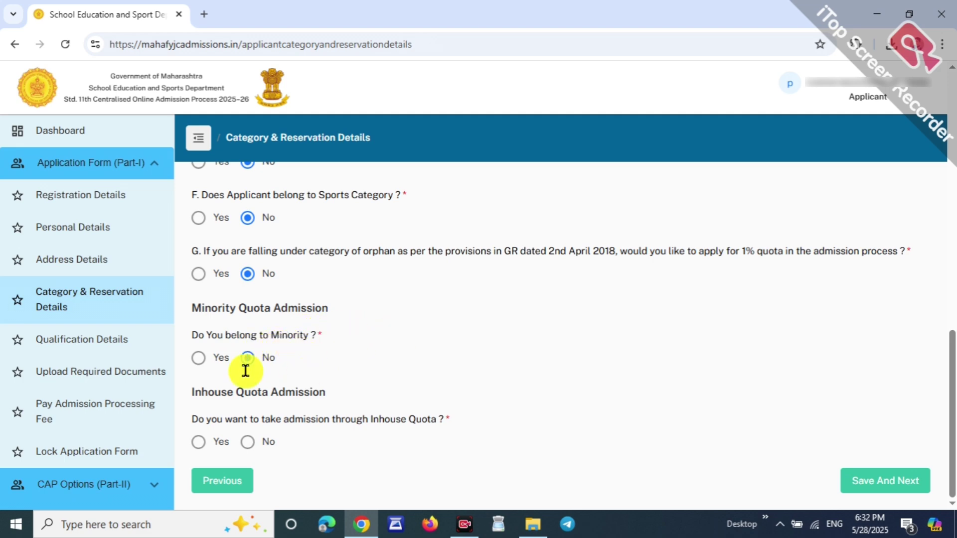
Read the Inhouse Quota Admission question, compare the Yes and No options, and leave the answer set to No.
{"action": "left_click_drag", "start_coordinate": [217, 420], "coordinate": [420, 439]}
{"action": "left_click", "coordinate": [421, 439]}
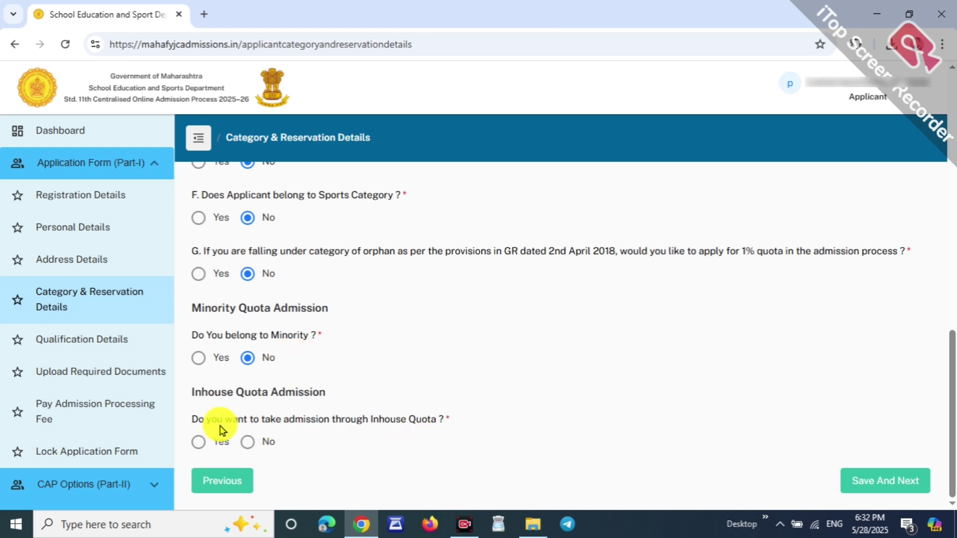
{"action": "left_click_drag", "start_coordinate": [204, 420], "coordinate": [381, 423]}
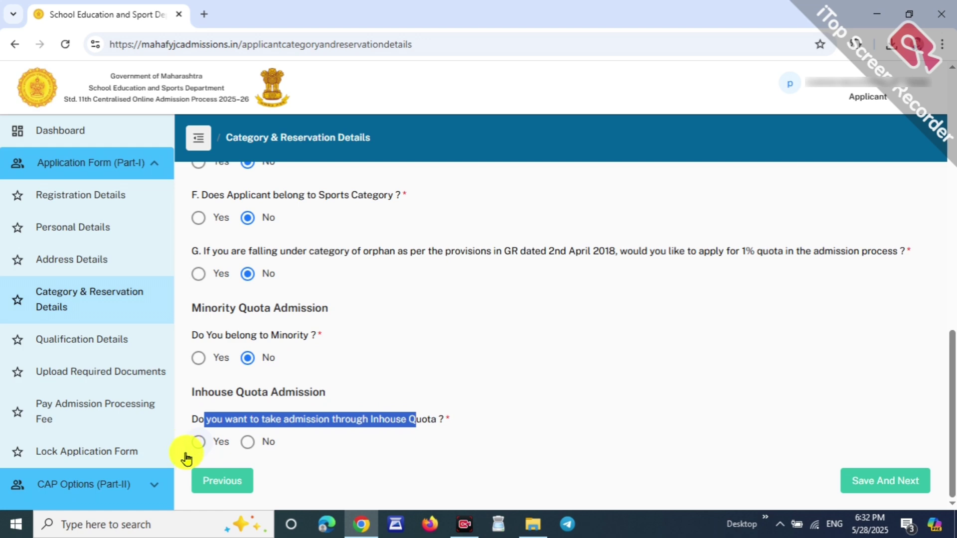
{"action": "left_click", "coordinate": [199, 442]}
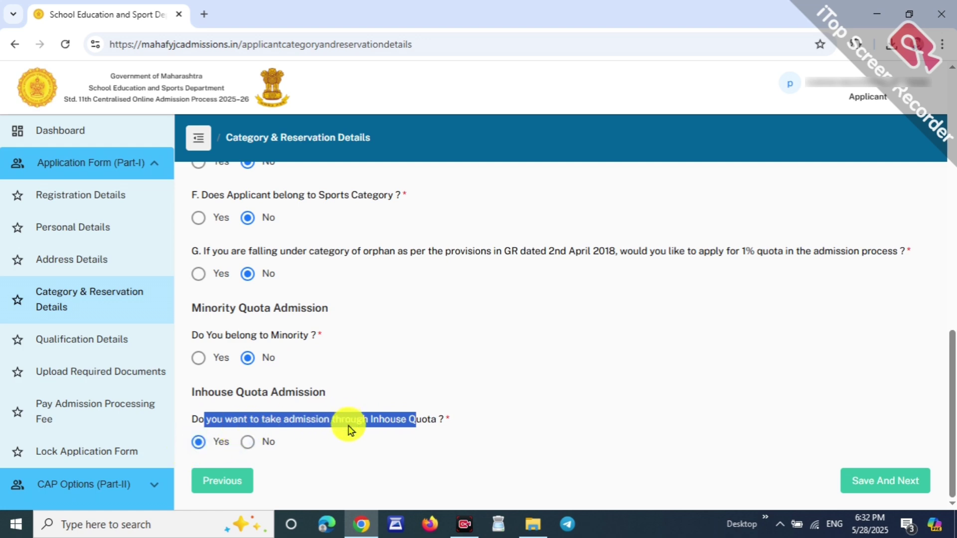
{"action": "left_click", "coordinate": [364, 424]}
{"action": "left_click_drag", "start_coordinate": [310, 421], "coordinate": [437, 424]}
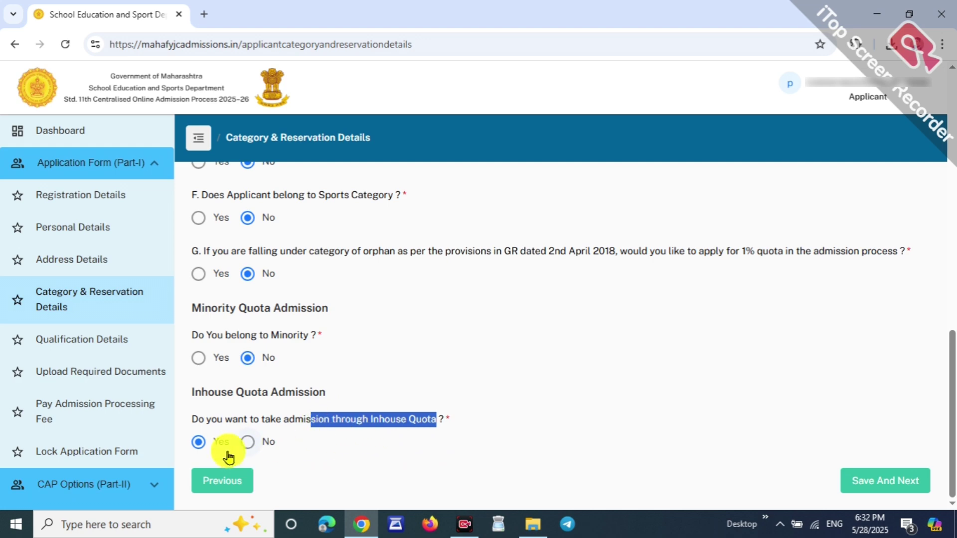
{"action": "left_click", "coordinate": [247, 443]}
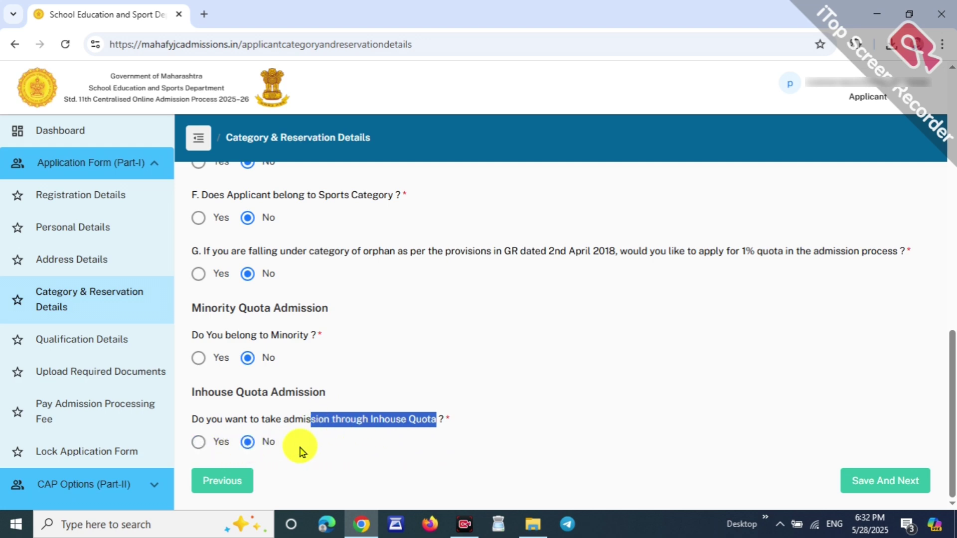
{"action": "left_click", "coordinate": [394, 443]}
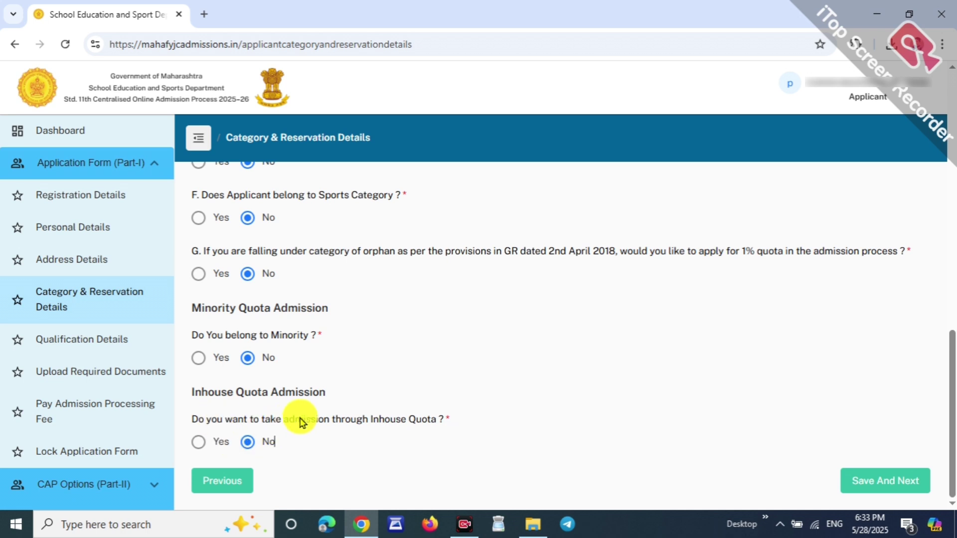
{"action": "left_click", "coordinate": [199, 443]}
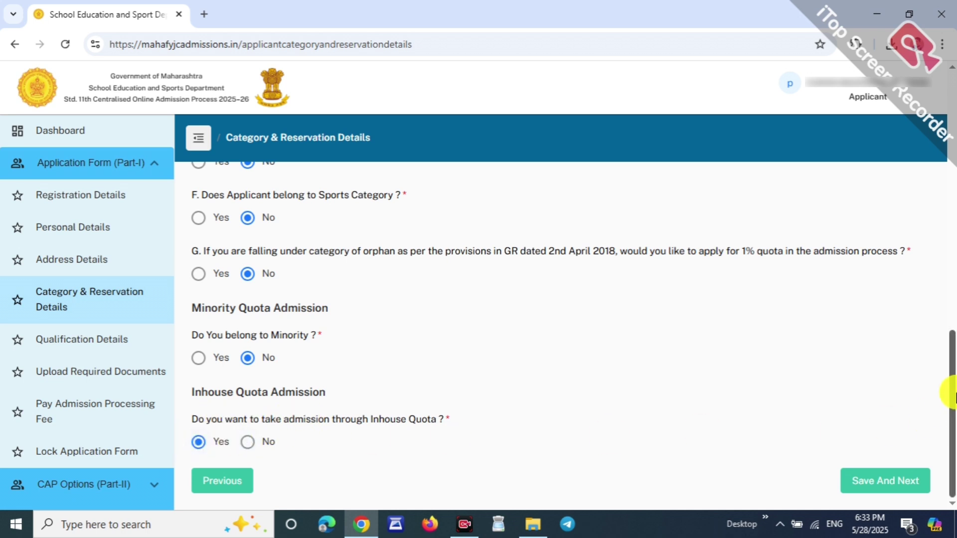
{"action": "left_click_drag", "start_coordinate": [234, 420], "coordinate": [257, 447]}
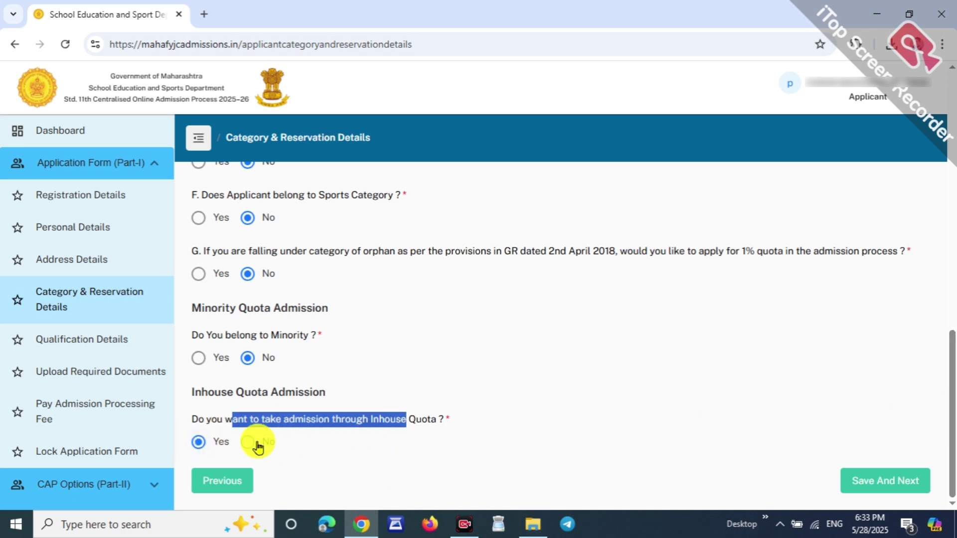
{"action": "left_click", "coordinate": [248, 442]}
{"action": "left_click", "coordinate": [354, 449]}
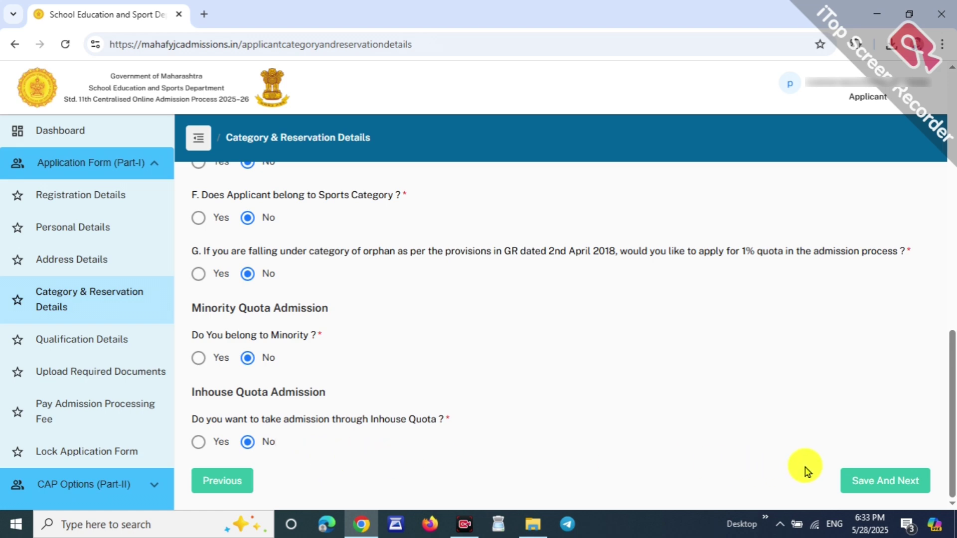
Save the Category & Reservation Details and the 10th Standard Examination Details, continuing to the required documents.
{"action": "left_click", "coordinate": [894, 486]}
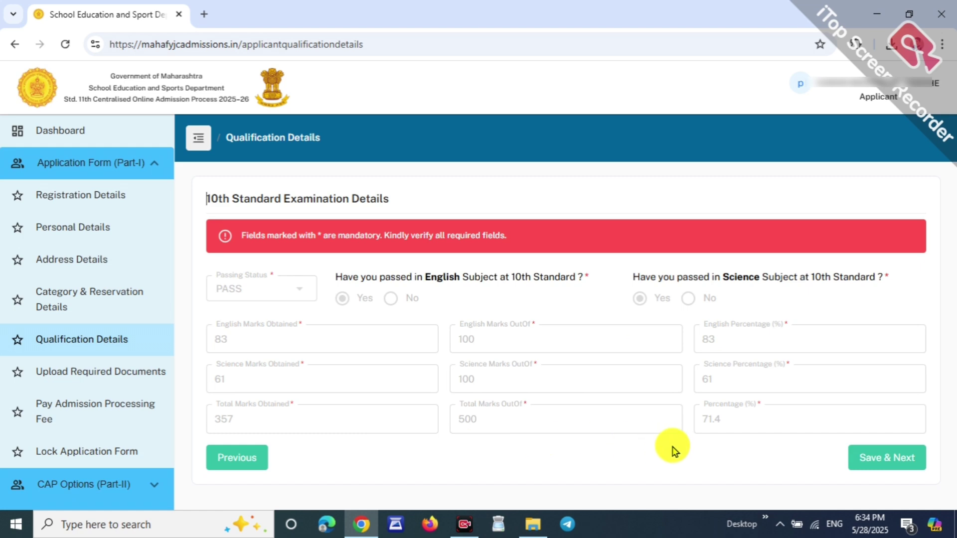
{"action": "left_click", "coordinate": [903, 468]}
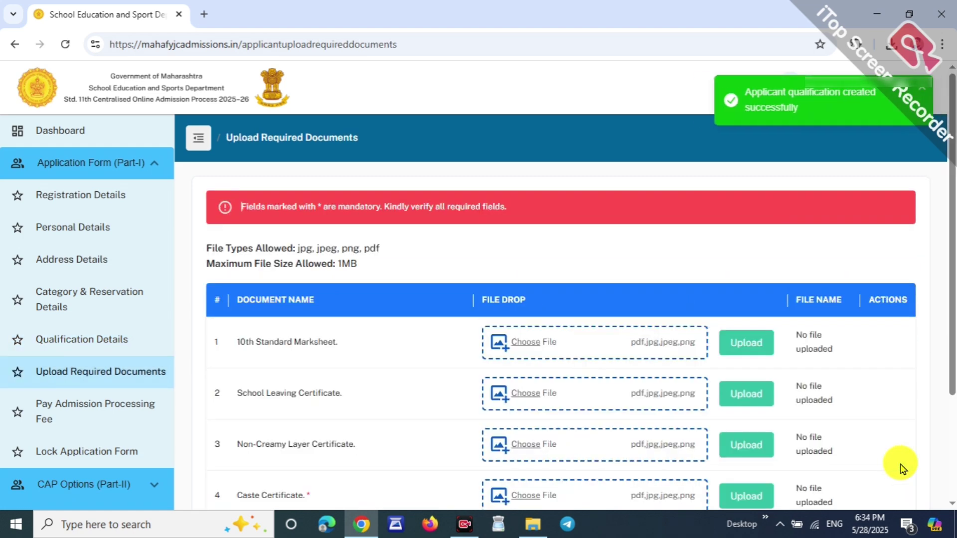
Examine the list of required documents, from the 10th Standard Marksheet to the Undertaking of Student for Documents Submission.
{"action": "scroll", "coordinate": [946, 214], "scroll_direction": "down", "scroll_amount": 1}
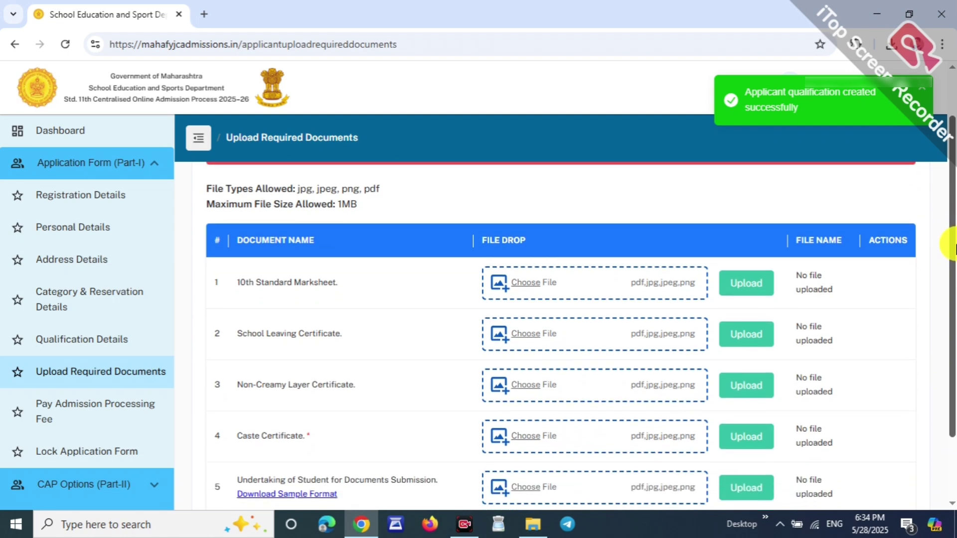
{"action": "left_click_drag", "start_coordinate": [953, 247], "coordinate": [953, 264]}
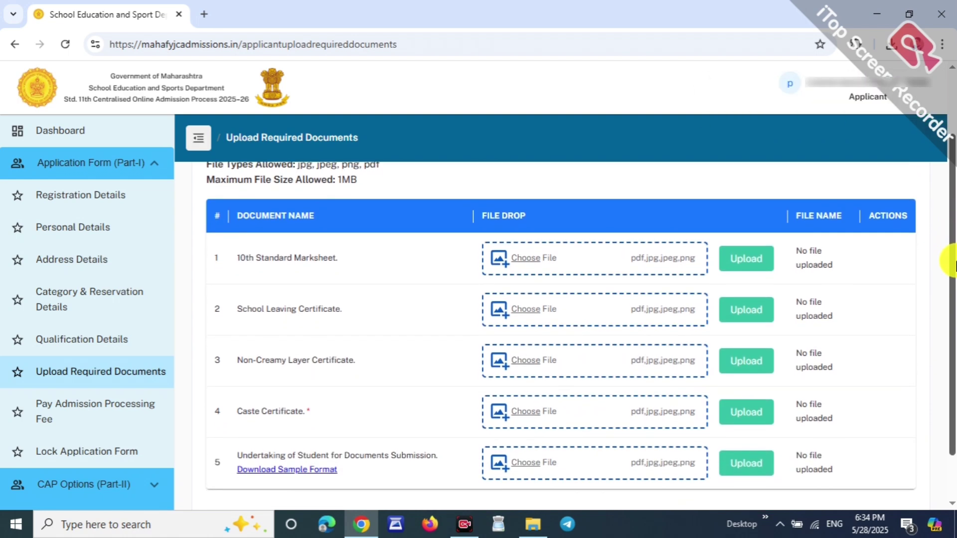
{"action": "left_click_drag", "start_coordinate": [249, 258], "coordinate": [335, 278]}
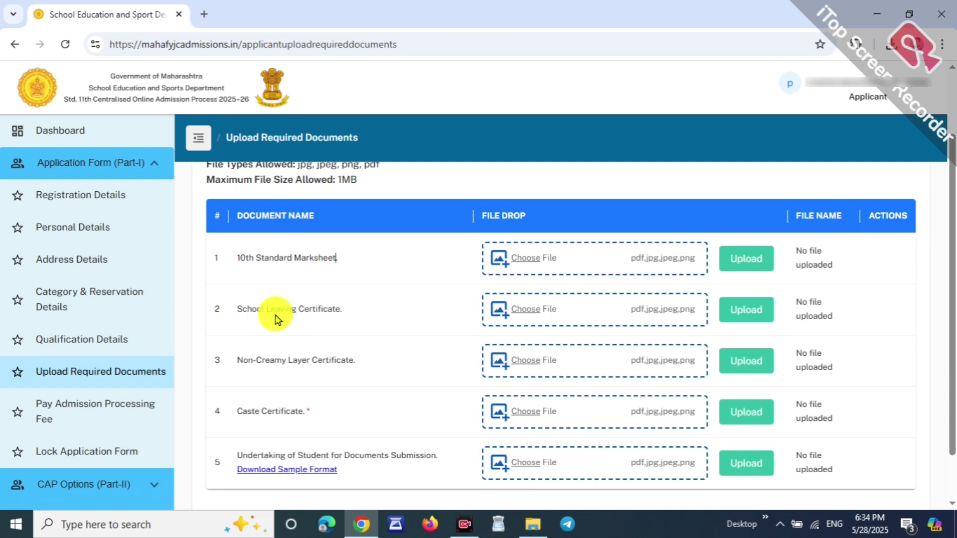
{"action": "left_click_drag", "start_coordinate": [247, 309], "coordinate": [309, 309]}
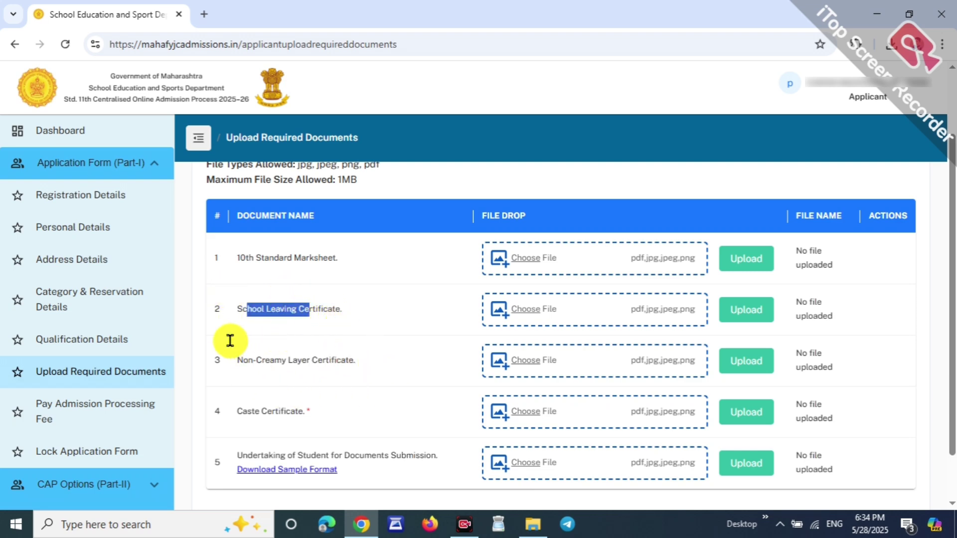
{"action": "left_click_drag", "start_coordinate": [253, 341], "coordinate": [317, 339]}
{"action": "scroll", "coordinate": [316, 339], "scroll_direction": "down", "scroll_amount": 1}
{"action": "left_click_drag", "start_coordinate": [216, 331], "coordinate": [303, 367]}
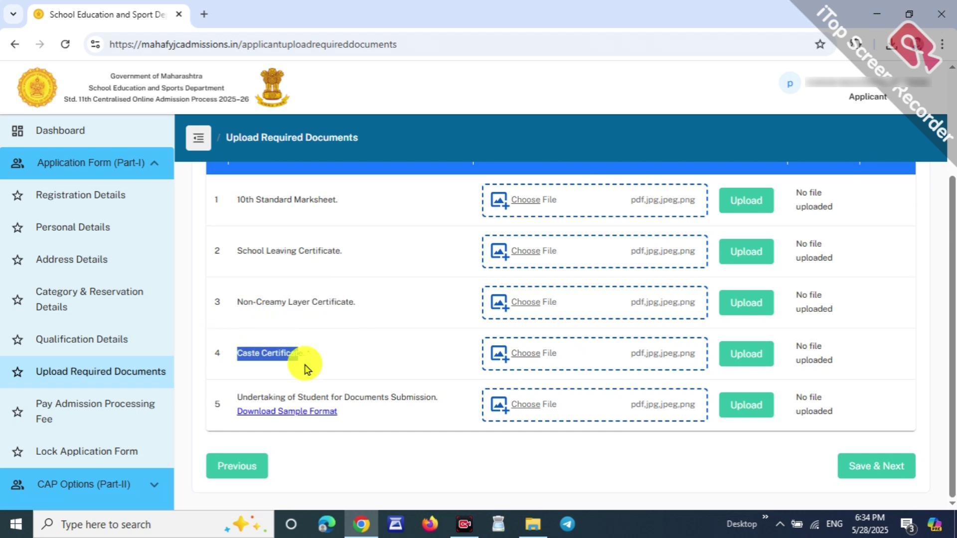
{"action": "left_click_drag", "start_coordinate": [252, 397], "coordinate": [392, 409]}
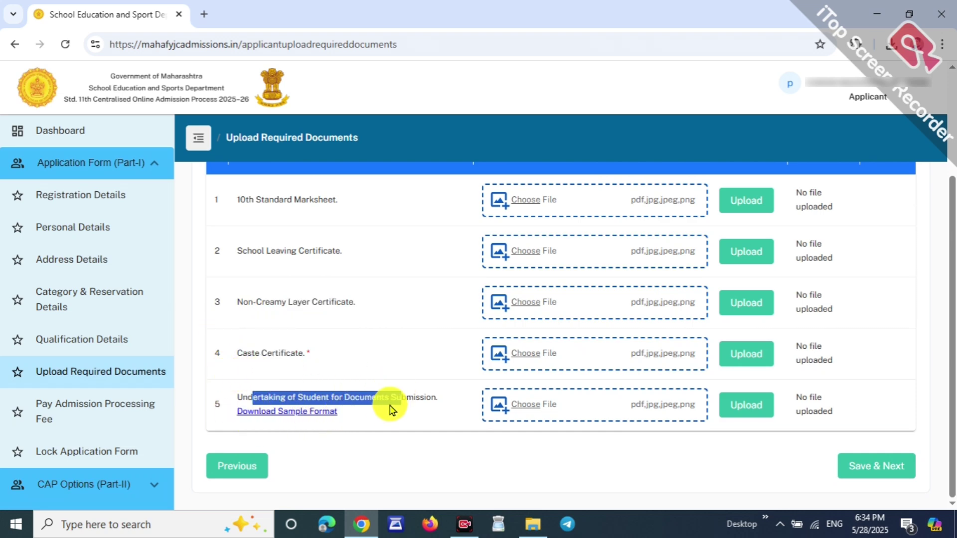
Download the sample format of the student undertaking for documents submission and read through the form.
{"action": "left_click", "coordinate": [292, 415]}
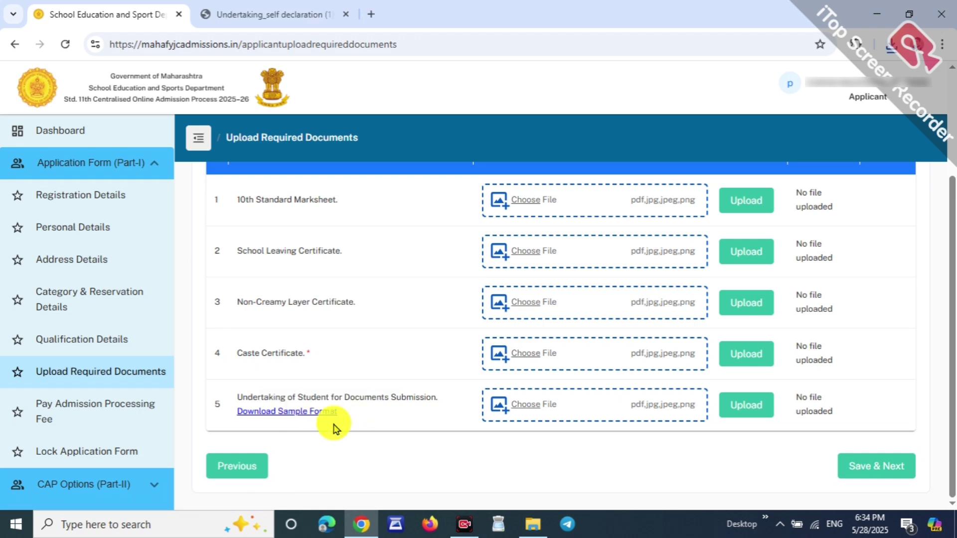
{"action": "left_click", "coordinate": [294, 421]}
{"action": "scroll", "coordinate": [455, 219], "scroll_direction": "down", "scroll_amount": 3}
{"action": "scroll", "coordinate": [368, 166], "scroll_direction": "up", "scroll_amount": 3}
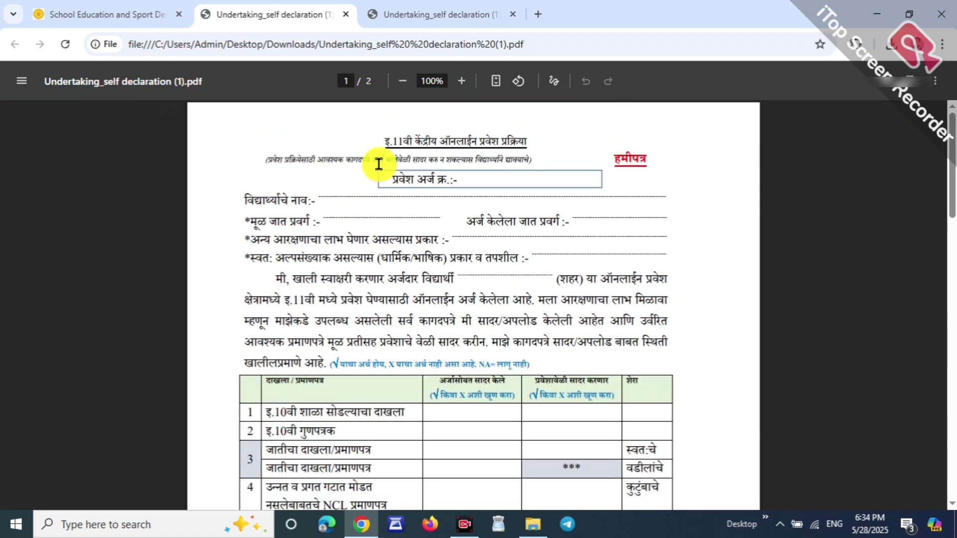
{"action": "scroll", "coordinate": [533, 193], "scroll_direction": "down", "scroll_amount": 6}
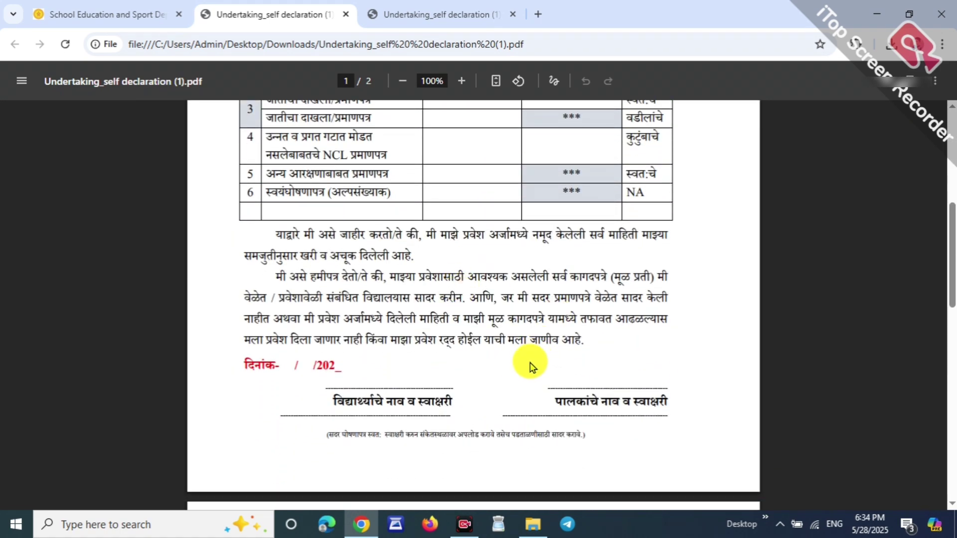
{"action": "scroll", "coordinate": [538, 374], "scroll_direction": "up", "scroll_amount": 5}
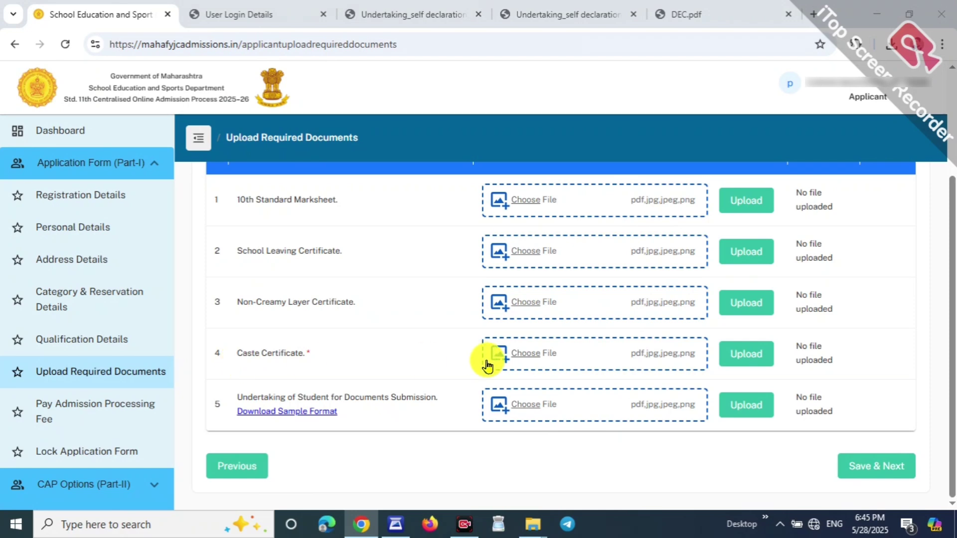
Upload CAST.pdf as the Caste Certificate and DEC.pdf as the Undertaking of Student for Documents Submission.
{"action": "left_click", "coordinate": [516, 360]}
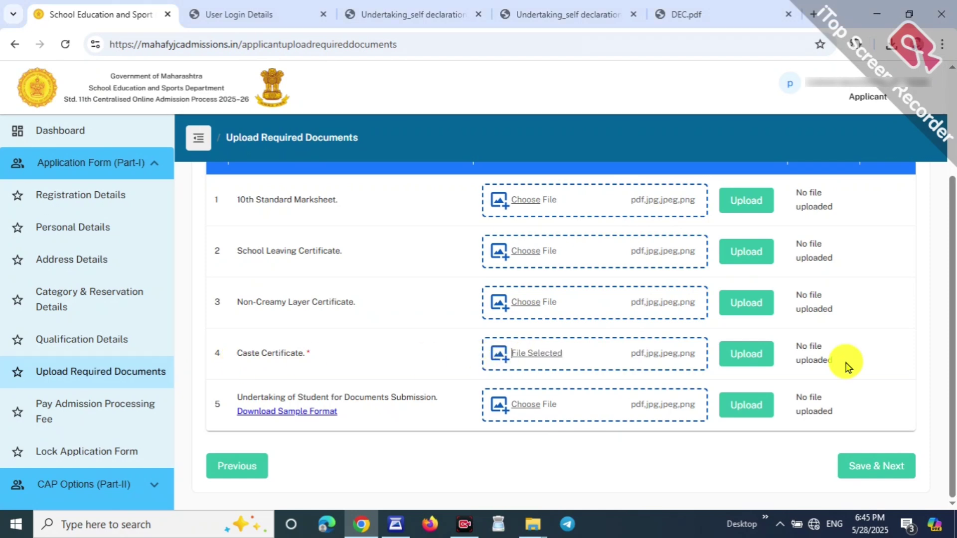
{"action": "left_click", "coordinate": [740, 361]}
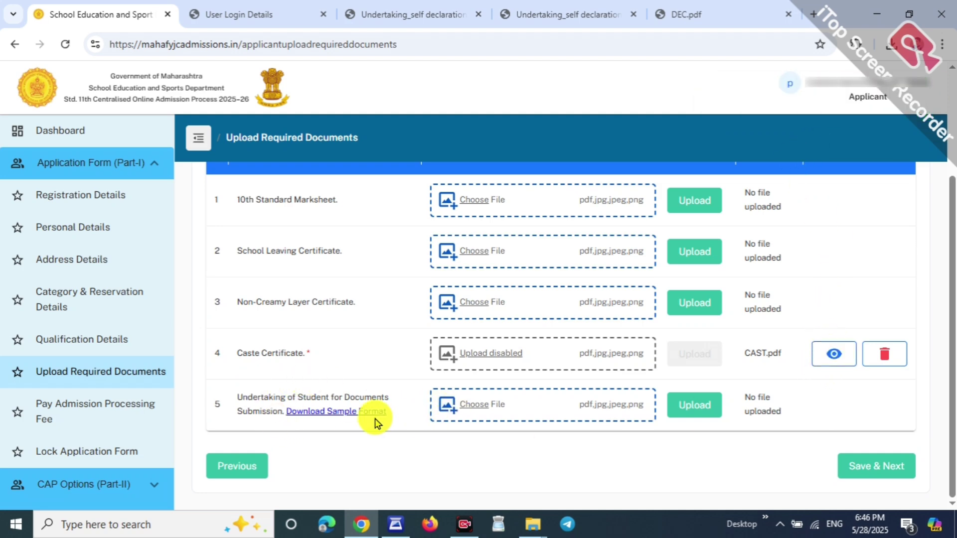
{"action": "left_click", "coordinate": [463, 406]}
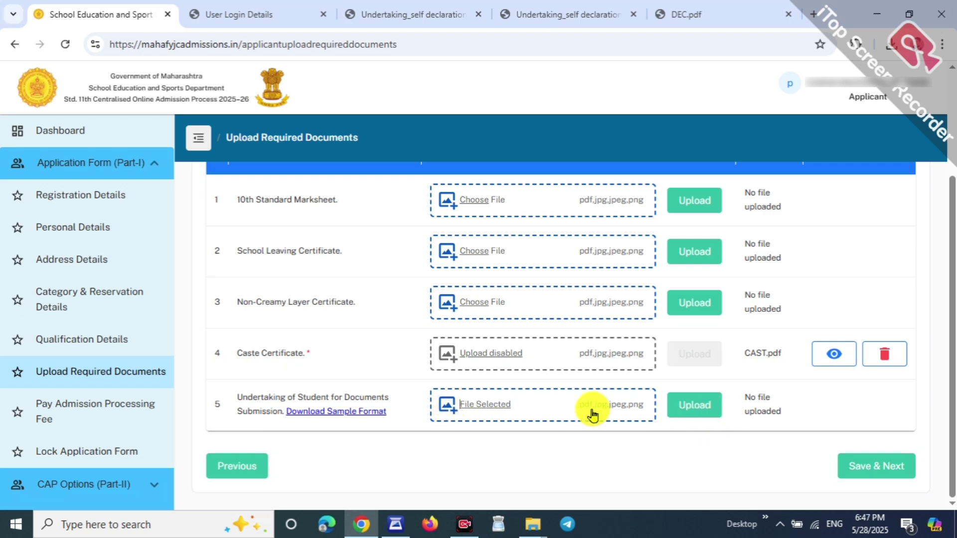
{"action": "left_click", "coordinate": [694, 406]}
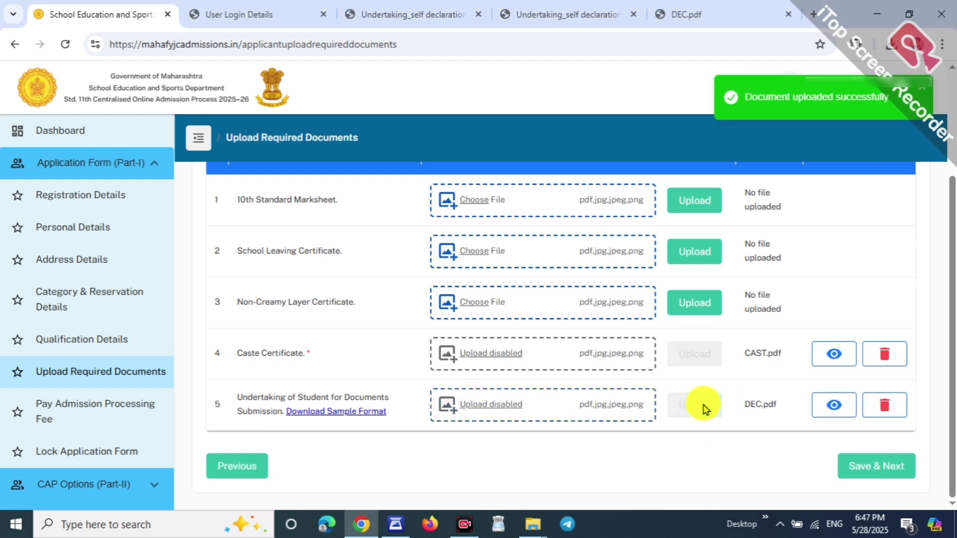
View the filled-in undertaking DEC.pdf and check its category entries, document table, date and signatures.
{"action": "left_click", "coordinate": [822, 406]}
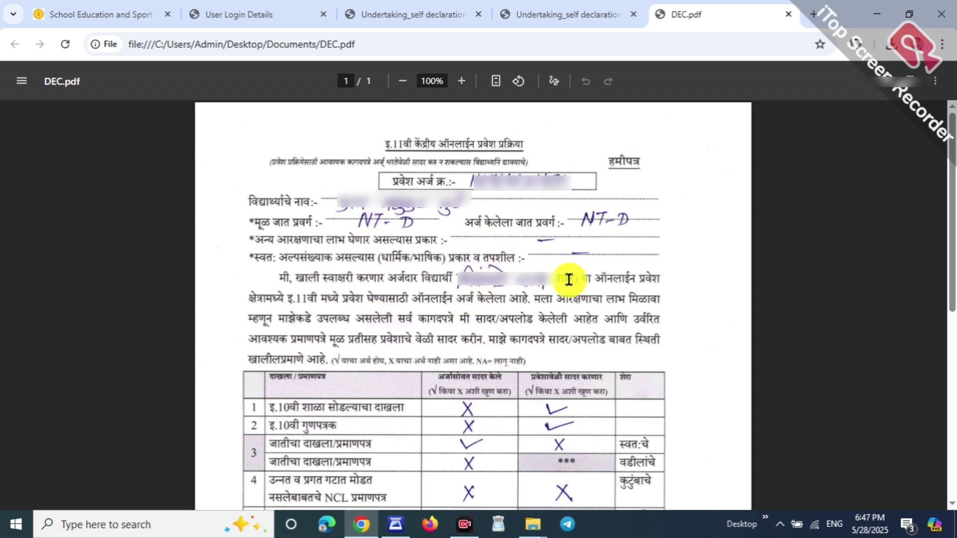
{"action": "scroll", "coordinate": [536, 322], "scroll_direction": "down", "scroll_amount": 4}
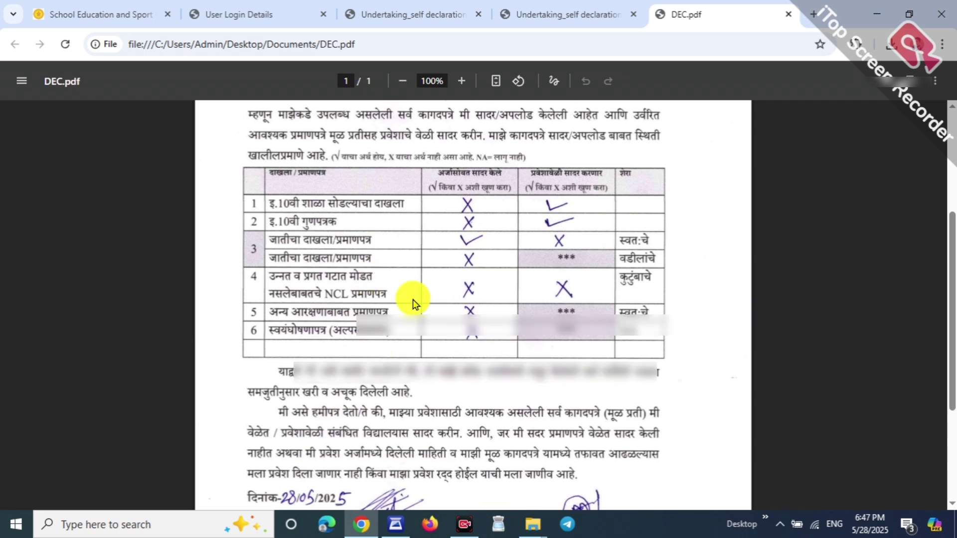
{"action": "scroll", "coordinate": [412, 304], "scroll_direction": "down", "scroll_amount": 4}
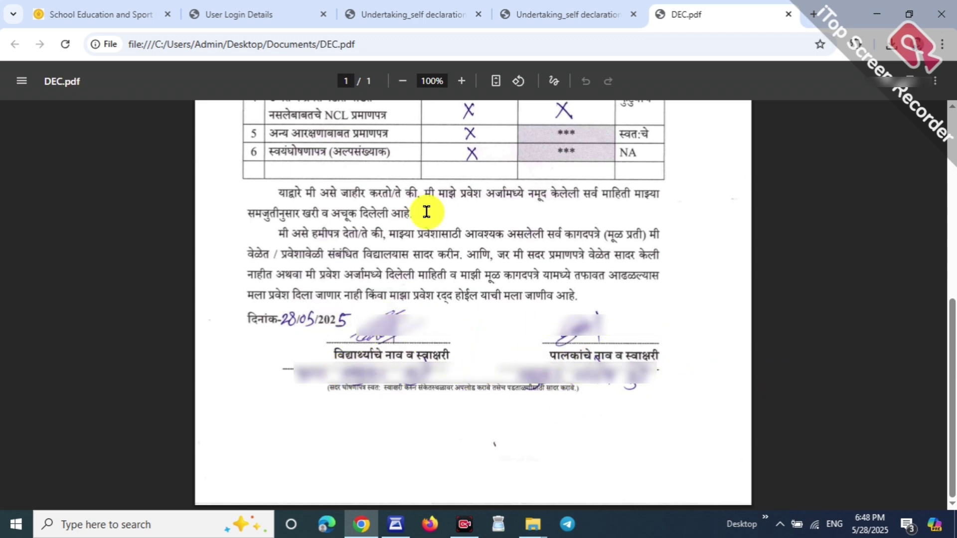
Return to the admission site and save the uploaded documents, continuing to the admission processing fee.
{"action": "left_click", "coordinate": [117, 15]}
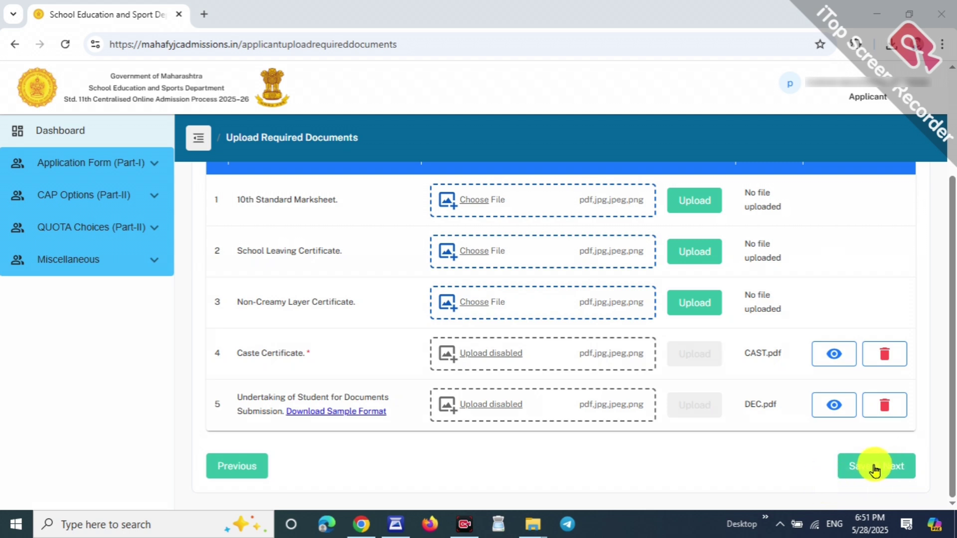
{"action": "left_click", "coordinate": [869, 476]}
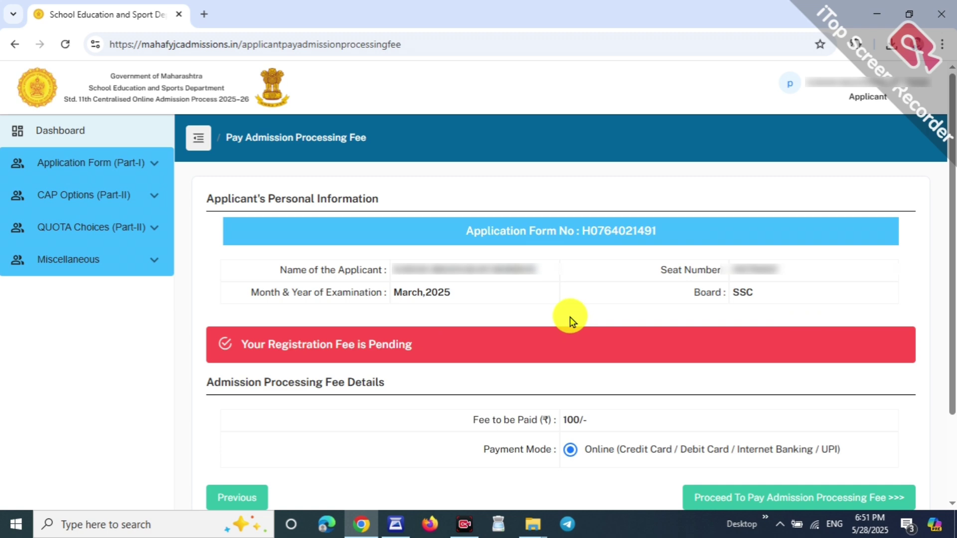
Pay the ₹100 admission processing fee online through the payment gateway and continue to the application form locking page.
{"action": "scroll", "coordinate": [570, 321], "scroll_direction": "down", "scroll_amount": 2}
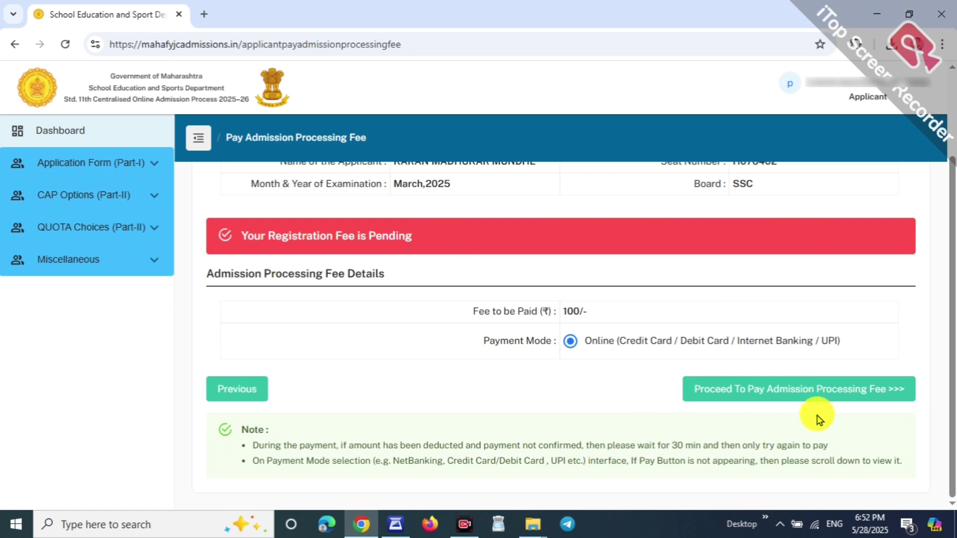
{"action": "left_click", "coordinate": [797, 389]}
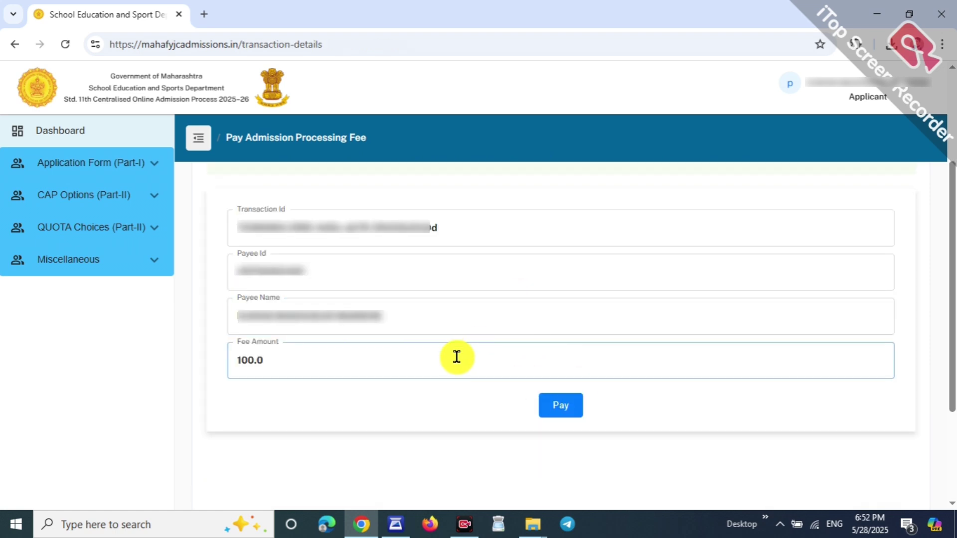
{"action": "left_click", "coordinate": [548, 416]}
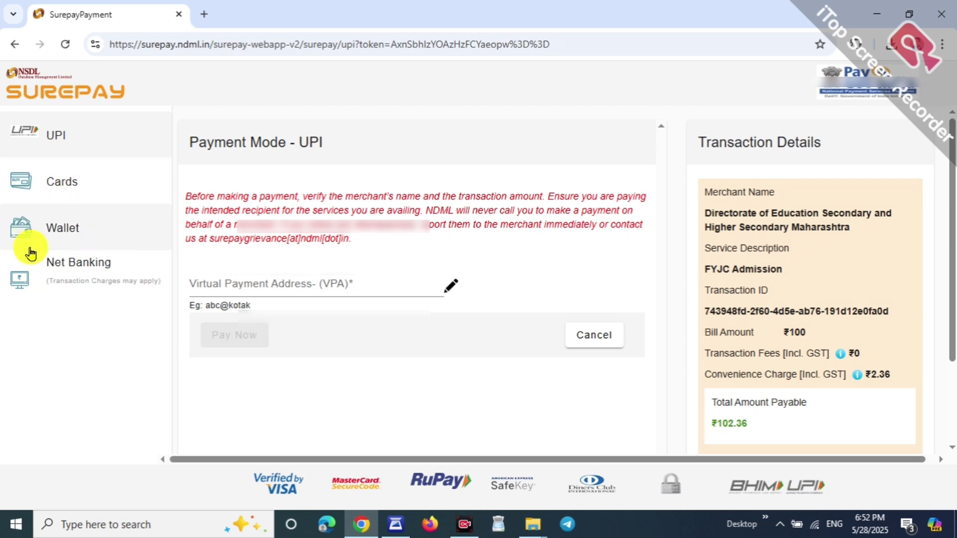
{"action": "left_click", "coordinate": [233, 283]}
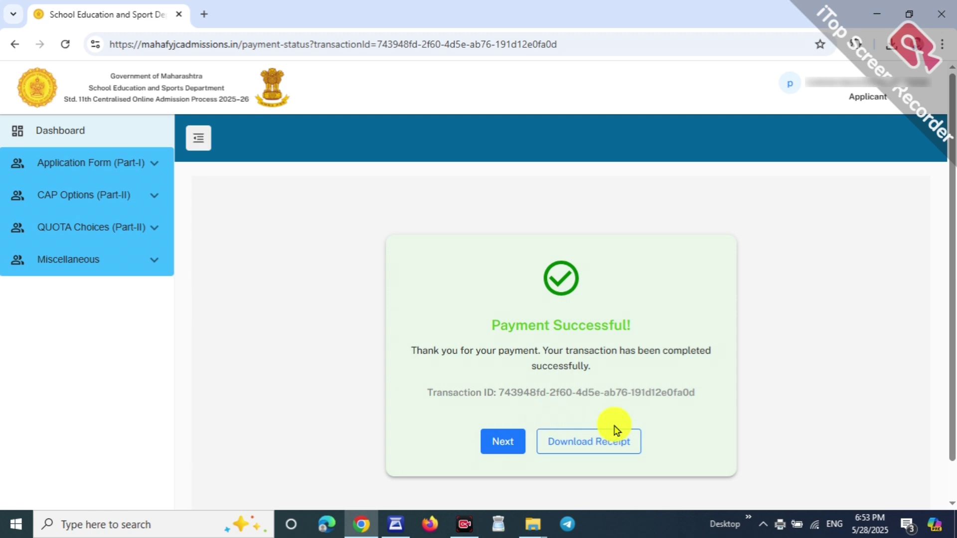
{"action": "left_click", "coordinate": [500, 445]}
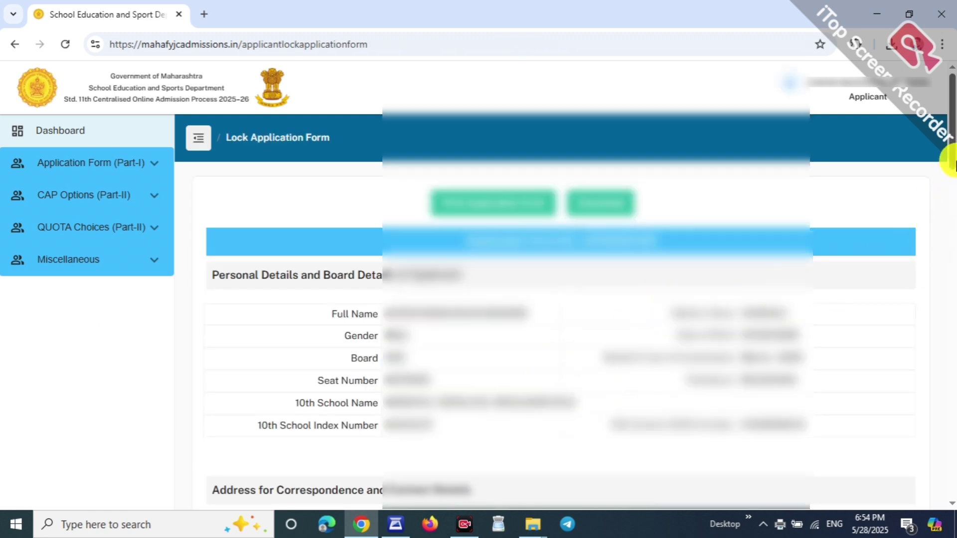
Accept the declaration at the end of the application form and lock the form.
{"action": "left_click_drag", "start_coordinate": [946, 166], "coordinate": [952, 510]}
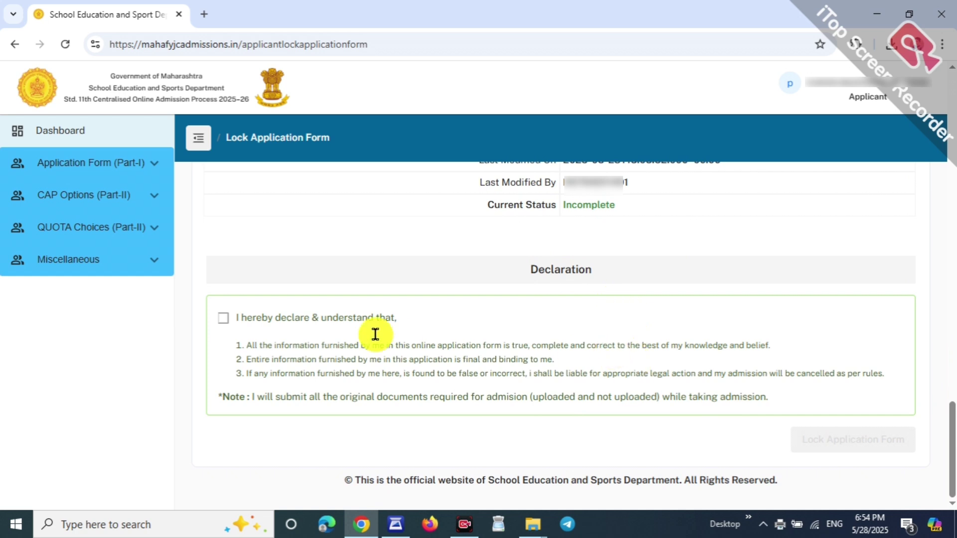
{"action": "left_click", "coordinate": [223, 319]}
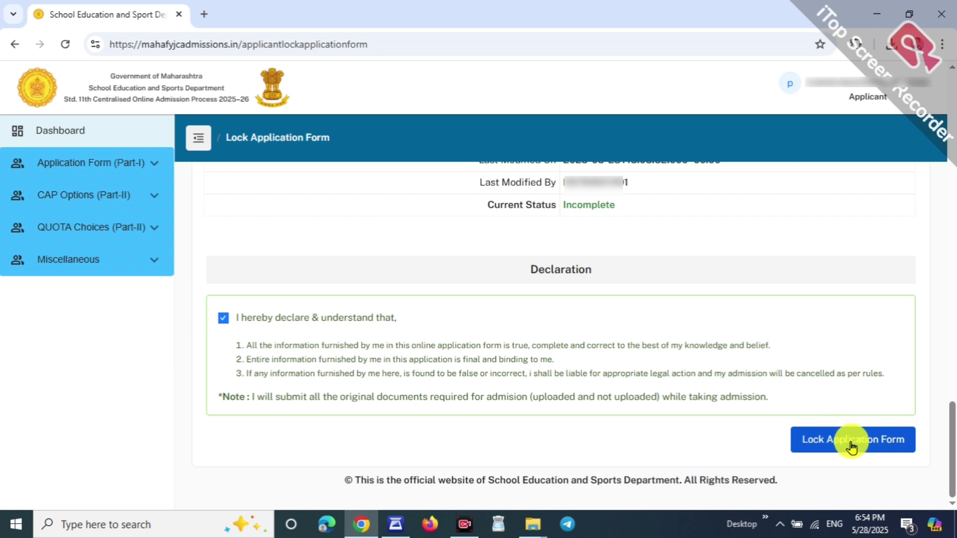
{"action": "left_click", "coordinate": [851, 446]}
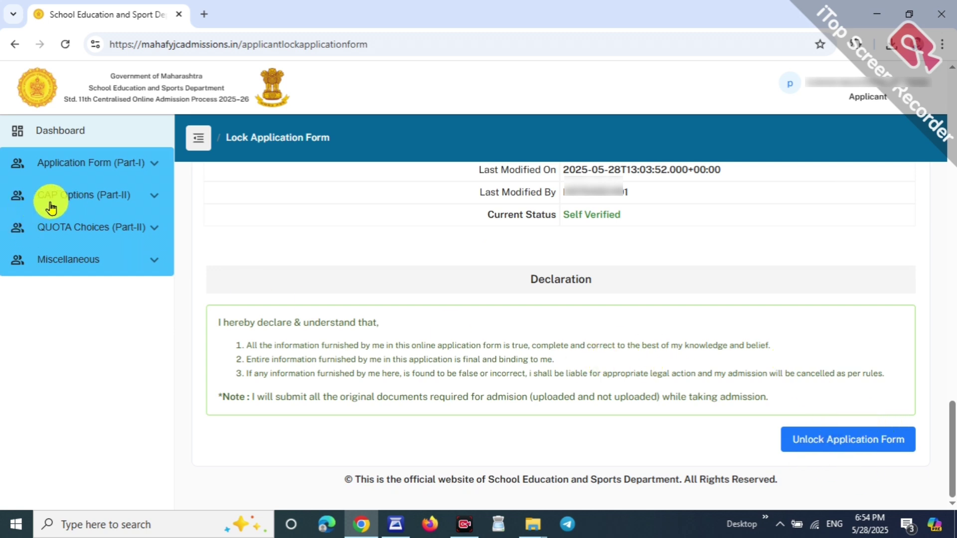
Expand the CAP Options (Part-II) section and check the Part-I application form status on the dashboard.
{"action": "left_click", "coordinate": [86, 204]}
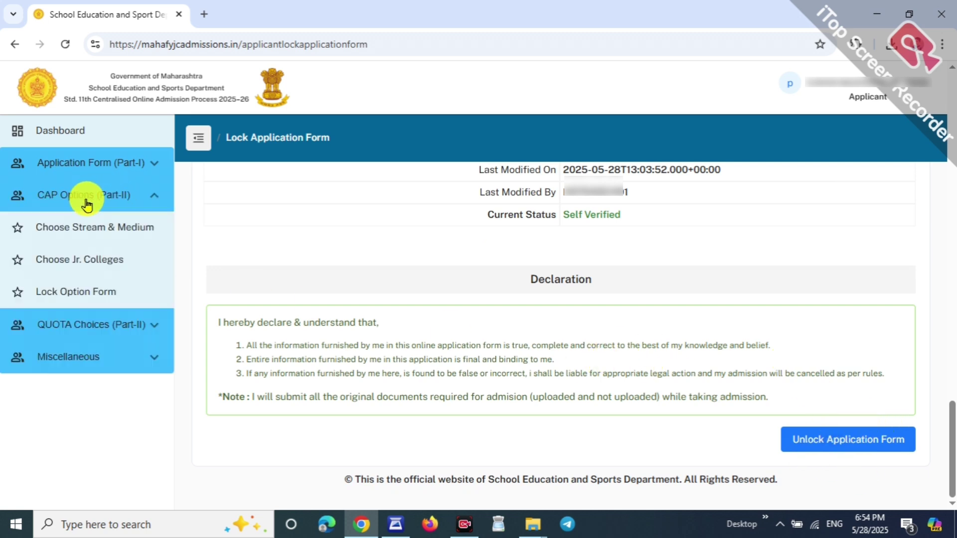
{"action": "left_click", "coordinate": [118, 232]}
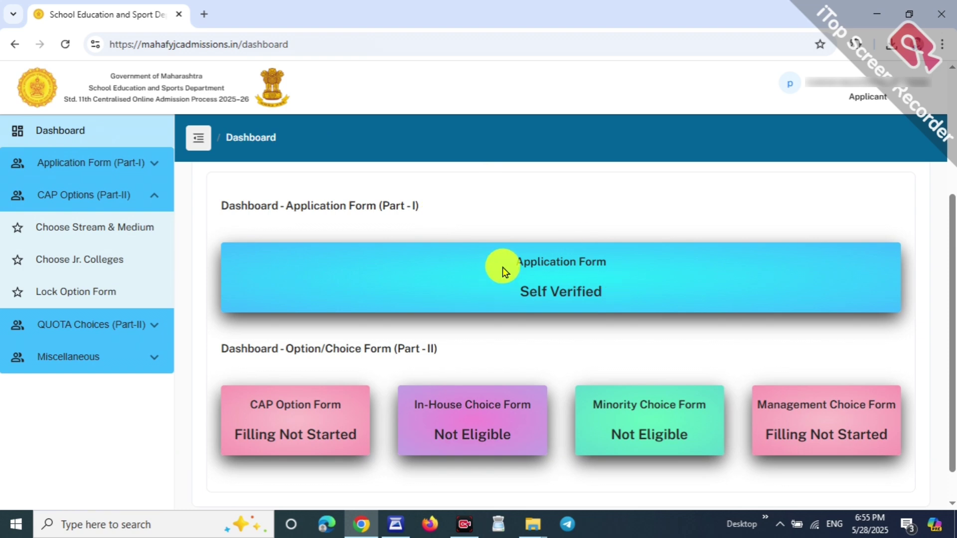
{"action": "left_click_drag", "start_coordinate": [499, 267], "coordinate": [596, 259]}
{"action": "double_click", "coordinate": [533, 292]}
{"action": "left_click", "coordinate": [600, 294]}
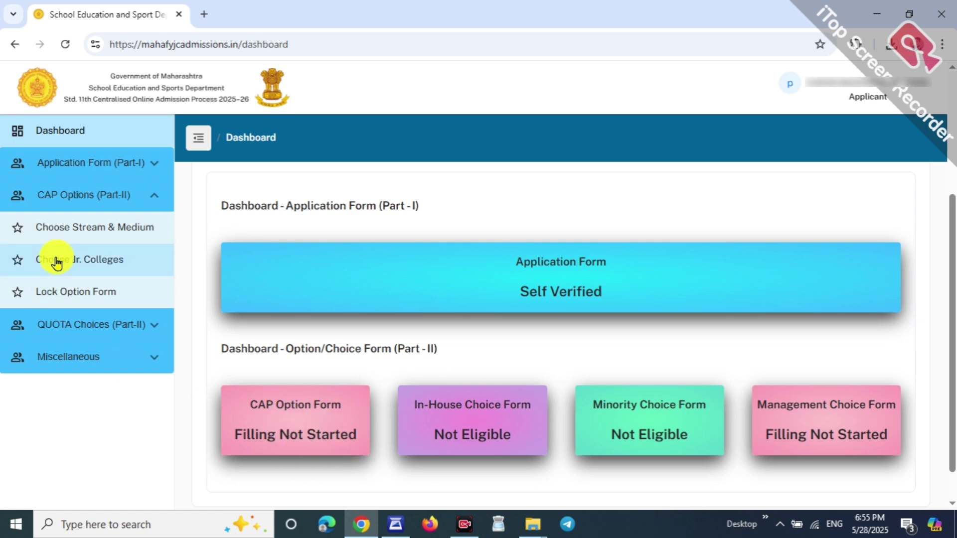
Open the stream and medium form under CAP Options and select the Science stream.
{"action": "left_click", "coordinate": [92, 245]}
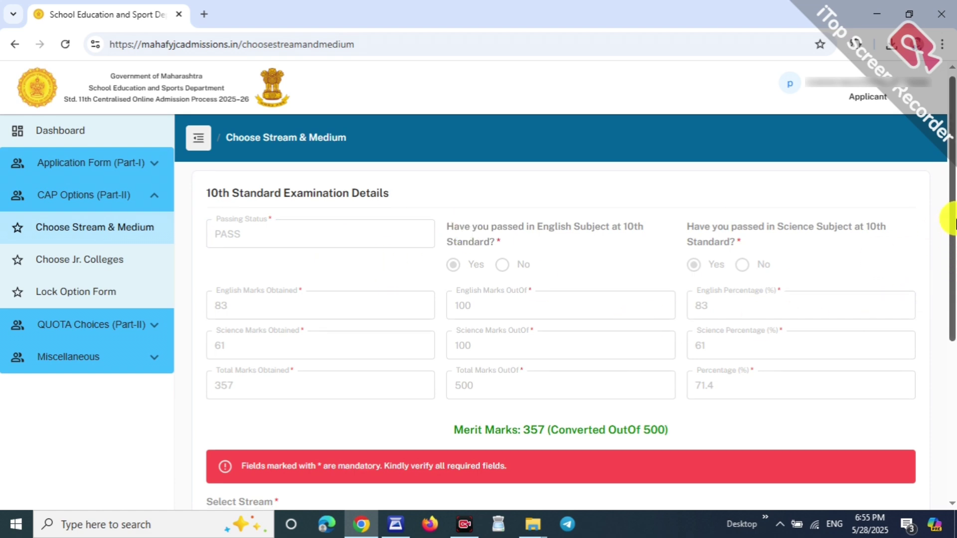
{"action": "left_click_drag", "start_coordinate": [953, 213], "coordinate": [954, 377]}
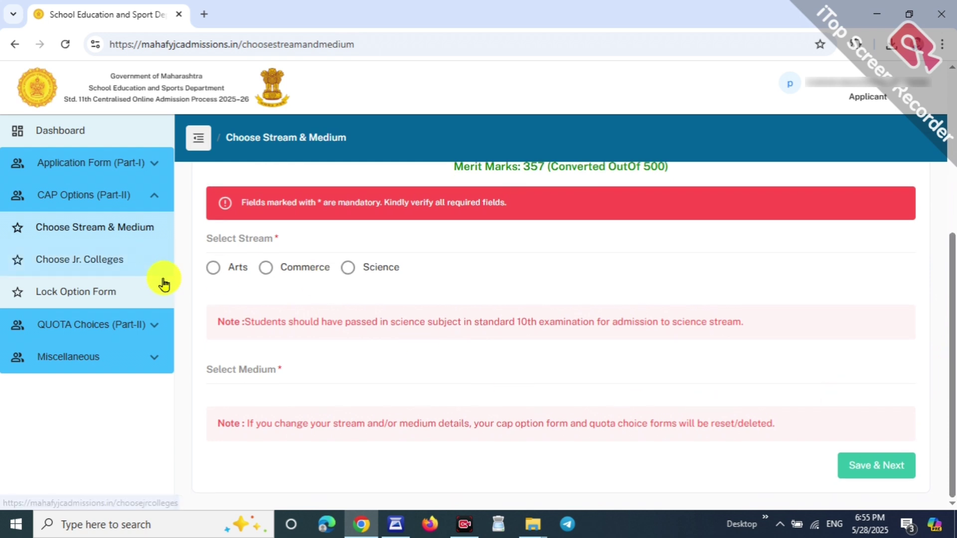
{"action": "left_click", "coordinate": [347, 270]}
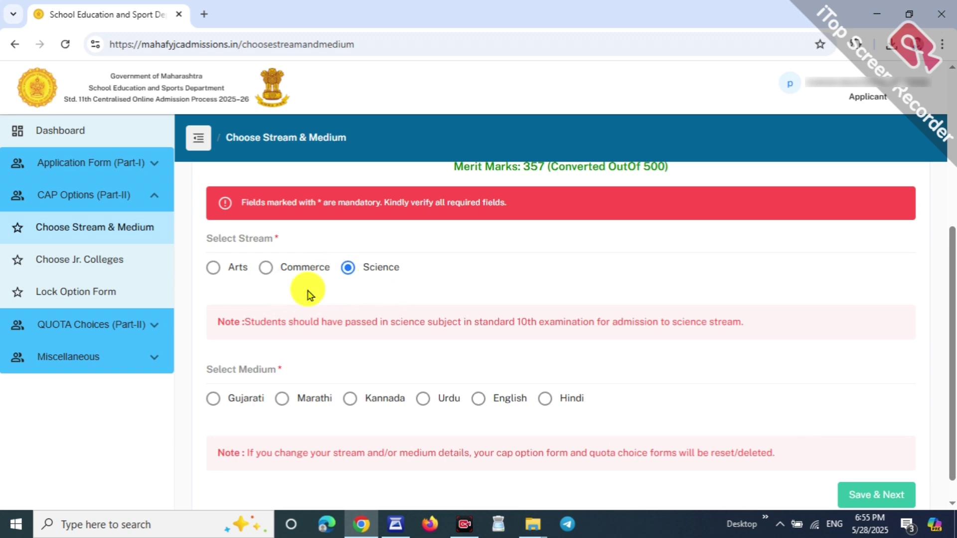
Select English as the medium, accept the preference reset, and save the stream and medium choices.
{"action": "scroll", "coordinate": [952, 297], "scroll_direction": "down", "scroll_amount": 1}
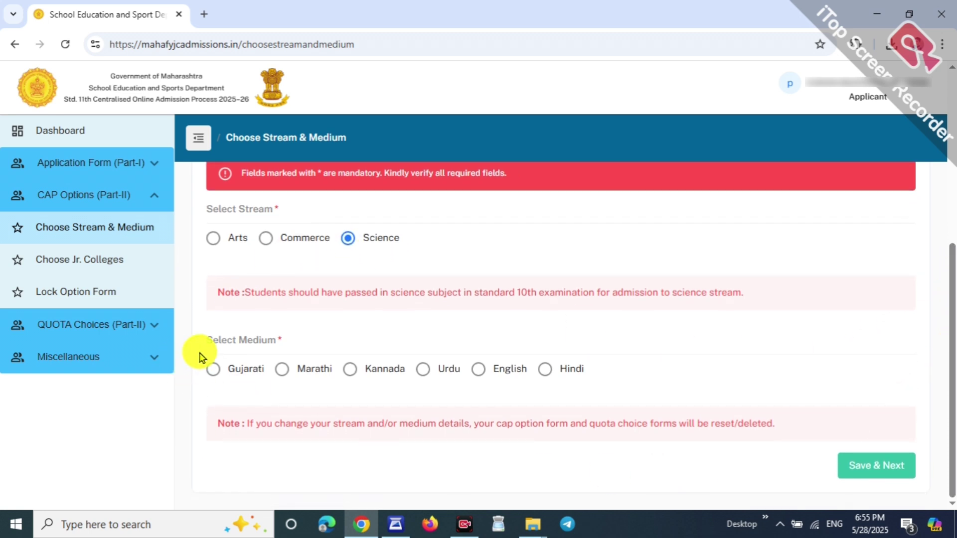
{"action": "left_click_drag", "start_coordinate": [215, 351], "coordinate": [258, 344]}
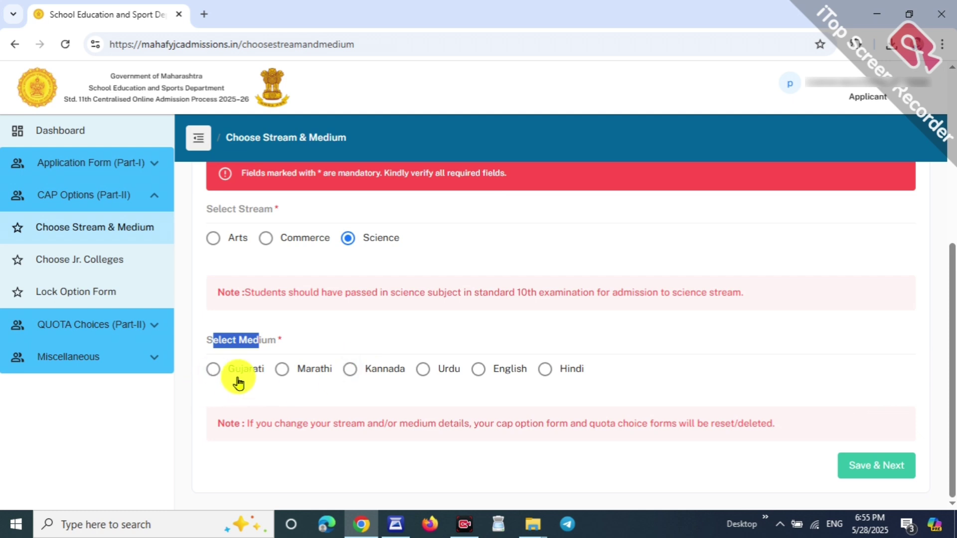
{"action": "left_click", "coordinate": [351, 406]}
{"action": "left_click", "coordinate": [482, 374]}
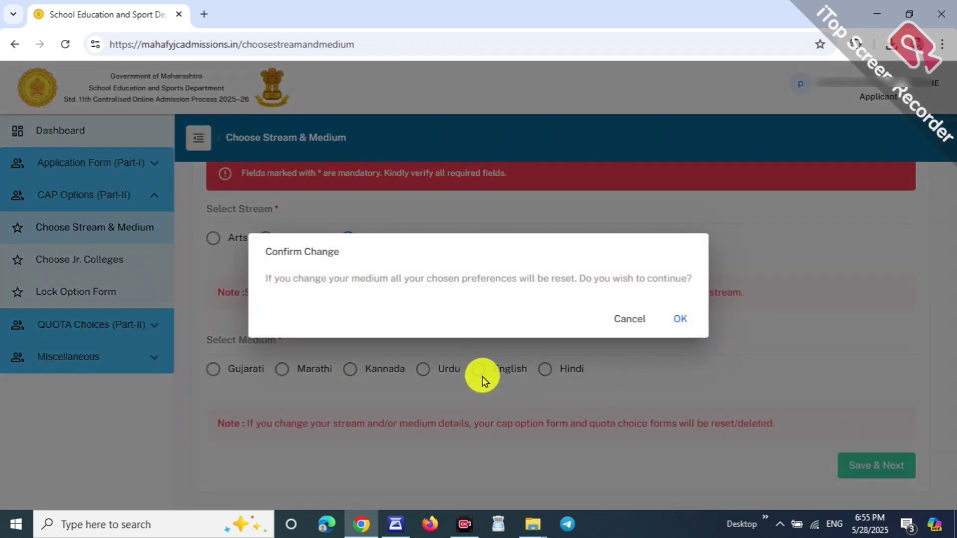
{"action": "left_click", "coordinate": [670, 321]}
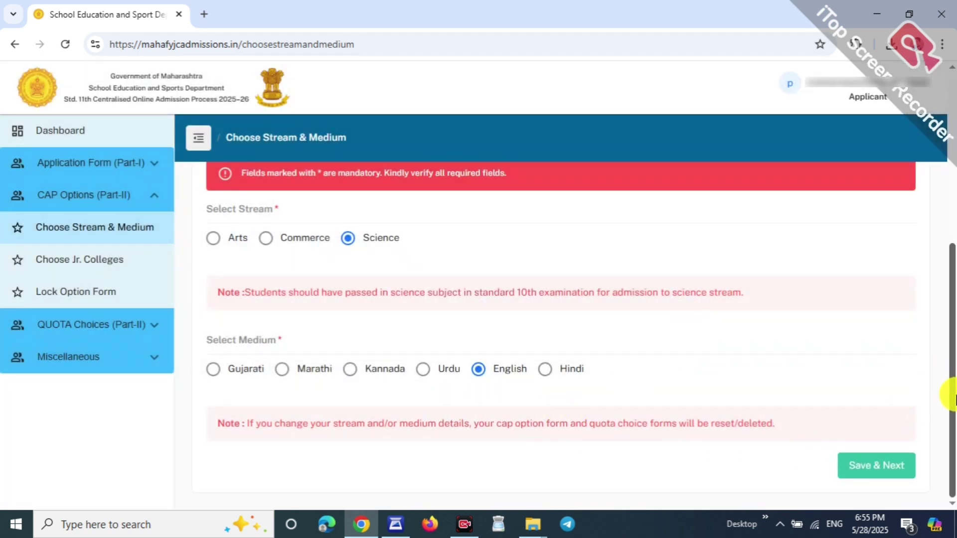
{"action": "left_click", "coordinate": [867, 476]}
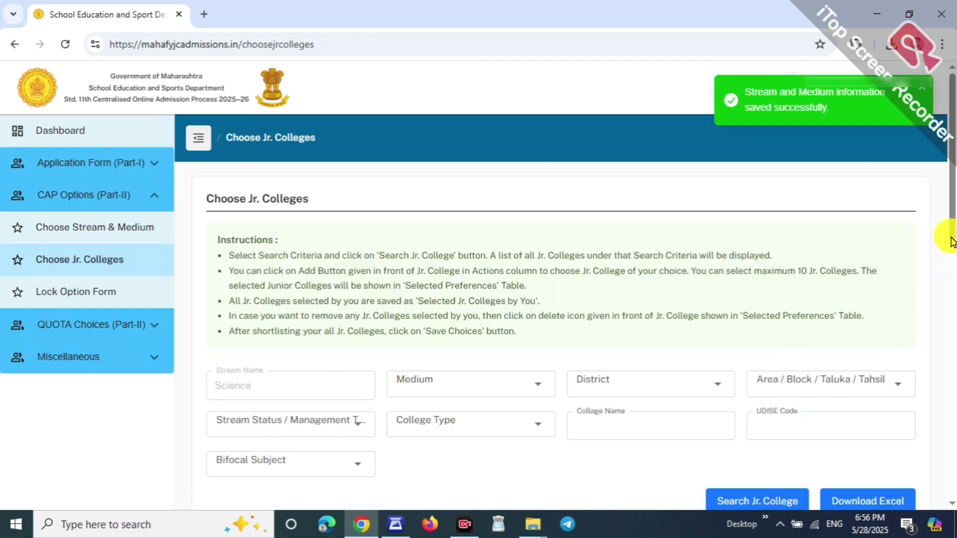
Set the junior college search criteria to English medium, BULDHANA district and SINDKHED RAJA taluka.
{"action": "left_click_drag", "start_coordinate": [952, 200], "coordinate": [910, 239]}
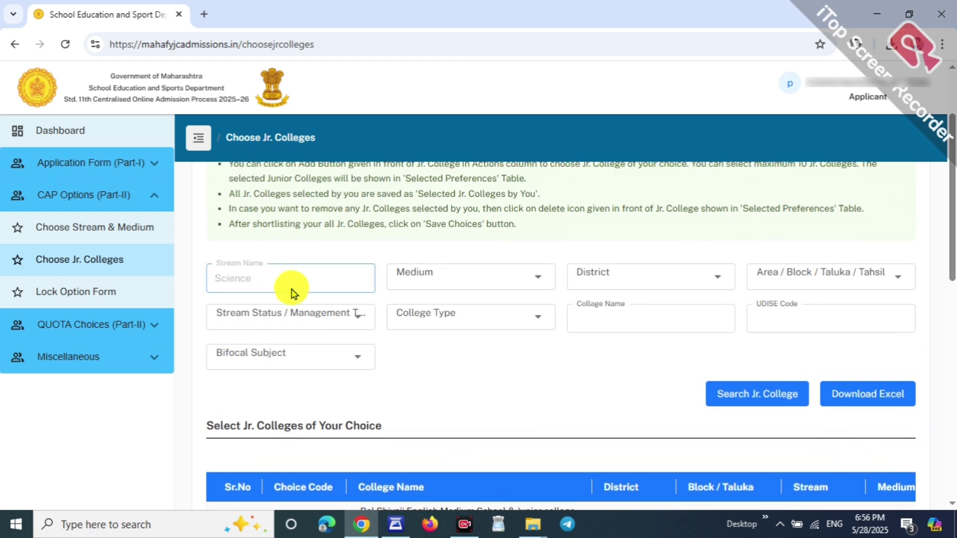
{"action": "left_click", "coordinate": [433, 279]}
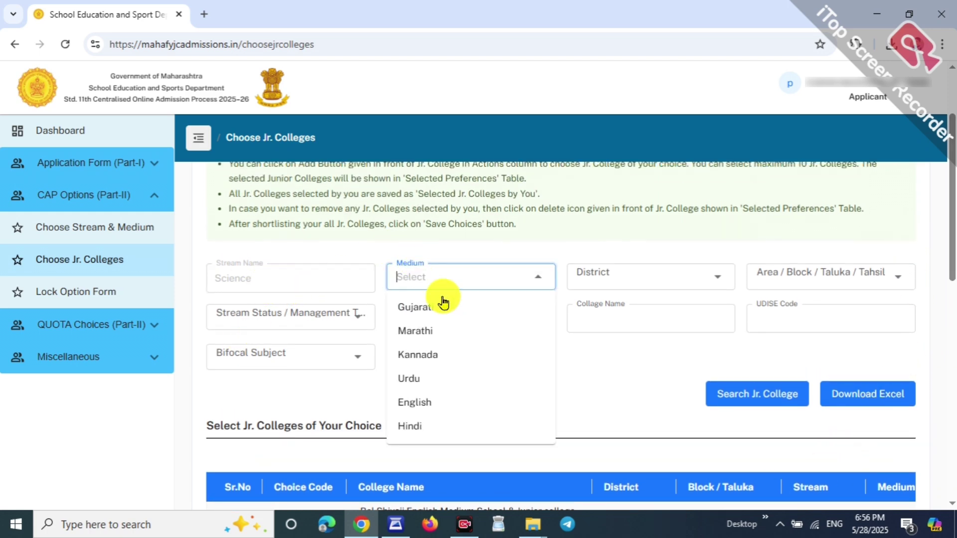
{"action": "left_click", "coordinate": [438, 399]}
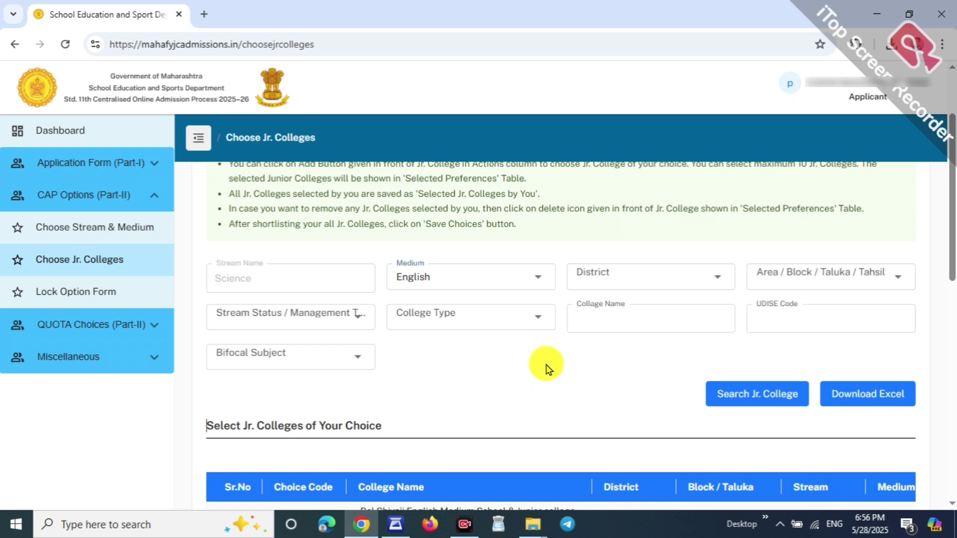
{"action": "left_click", "coordinate": [600, 269]}
{"action": "left_click", "coordinate": [615, 427]}
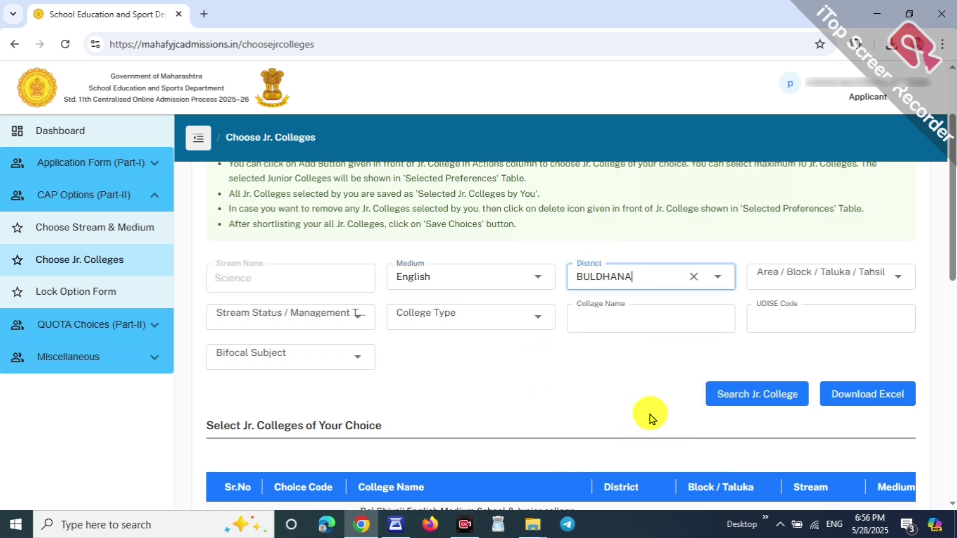
{"action": "left_click", "coordinate": [650, 381]}
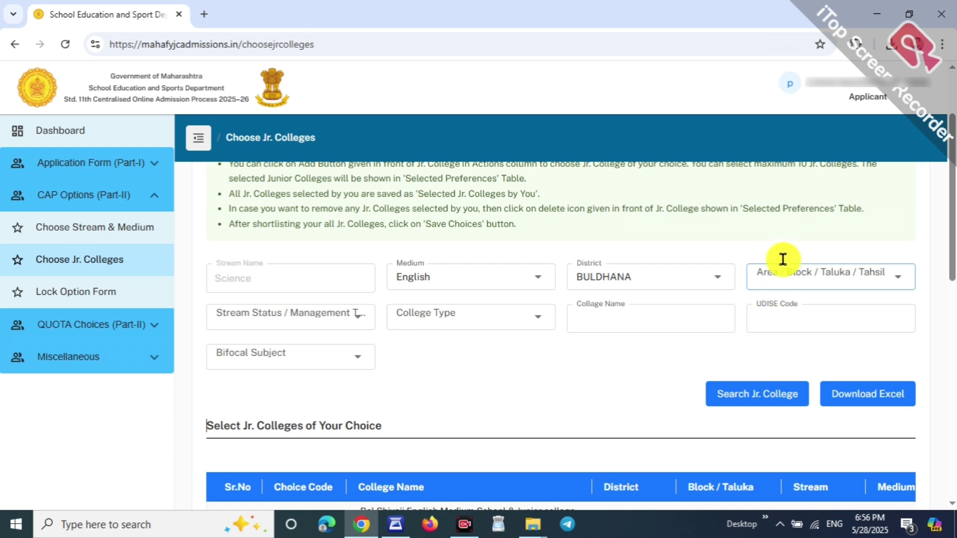
{"action": "scroll", "coordinate": [455, 342], "scroll_direction": "down", "scroll_amount": 1}
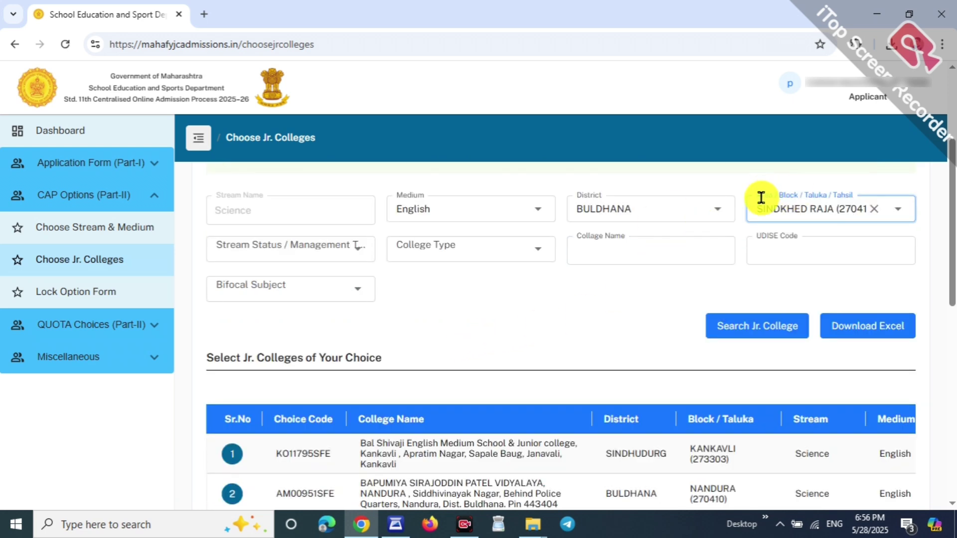
Set the college search's management type to Aided and college type to Boys, then activate the college name field.
{"action": "left_click", "coordinate": [271, 238]}
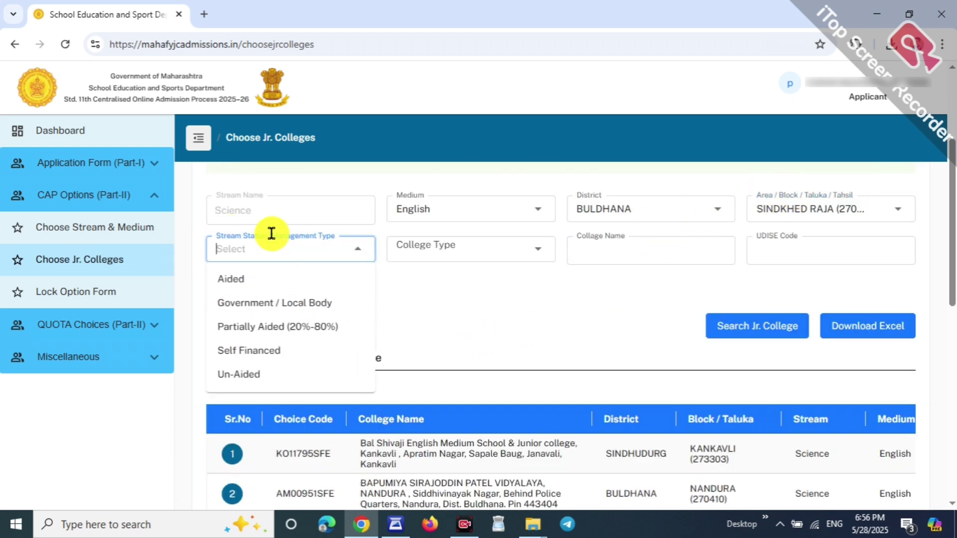
{"action": "left_click", "coordinate": [266, 279]}
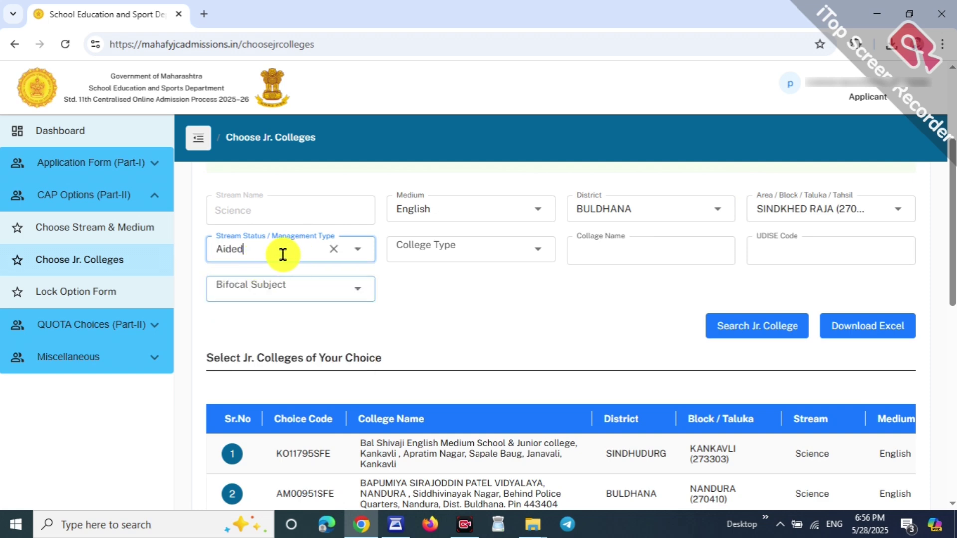
{"action": "left_click", "coordinate": [466, 230]}
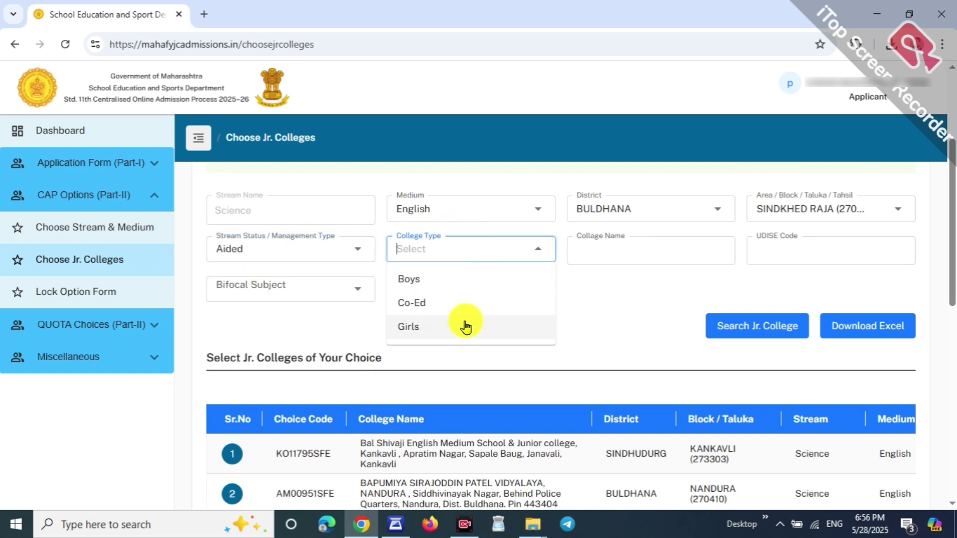
{"action": "left_click", "coordinate": [450, 288]}
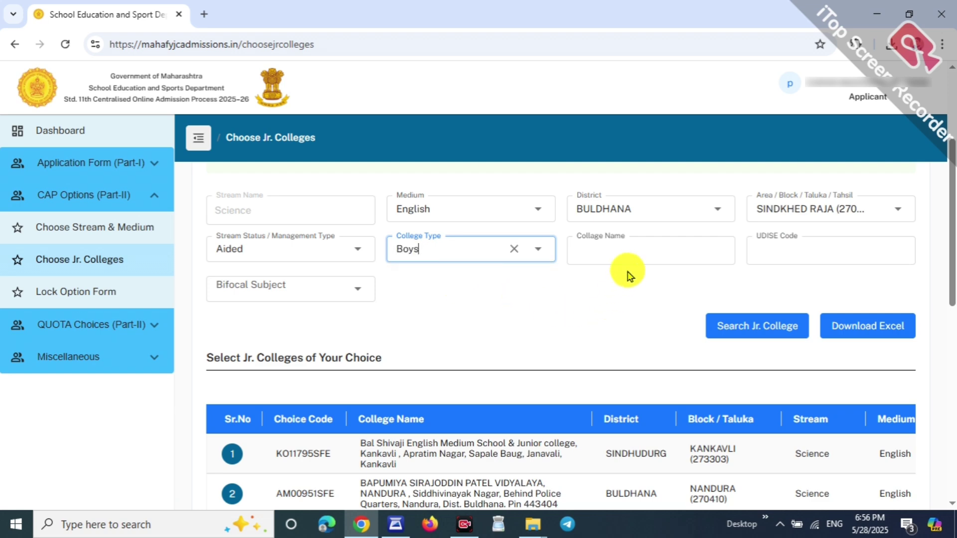
{"action": "left_click", "coordinate": [606, 244]}
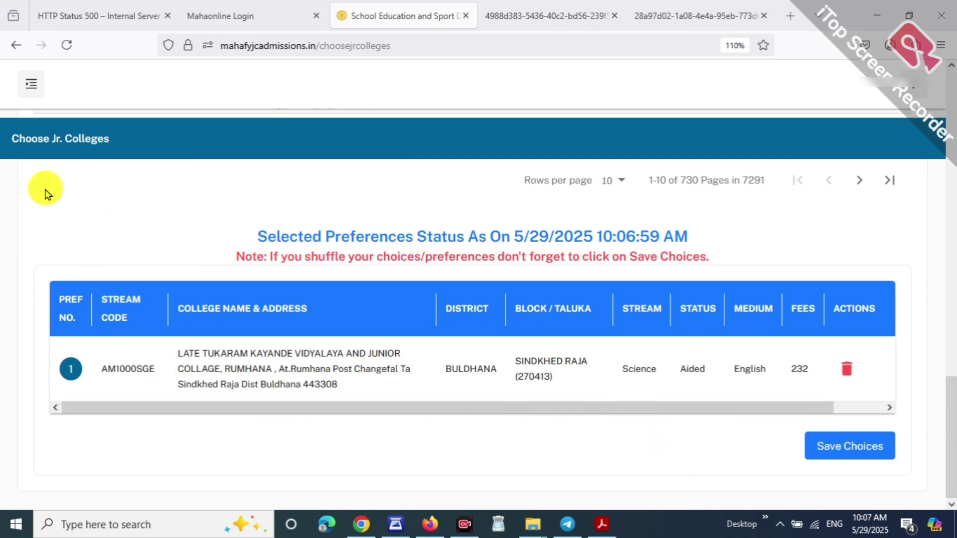
Open the Lock Option Form under CAP Options (Part-II) and review the application details and college choices down to the declaration.
{"action": "left_click", "coordinate": [24, 90]}
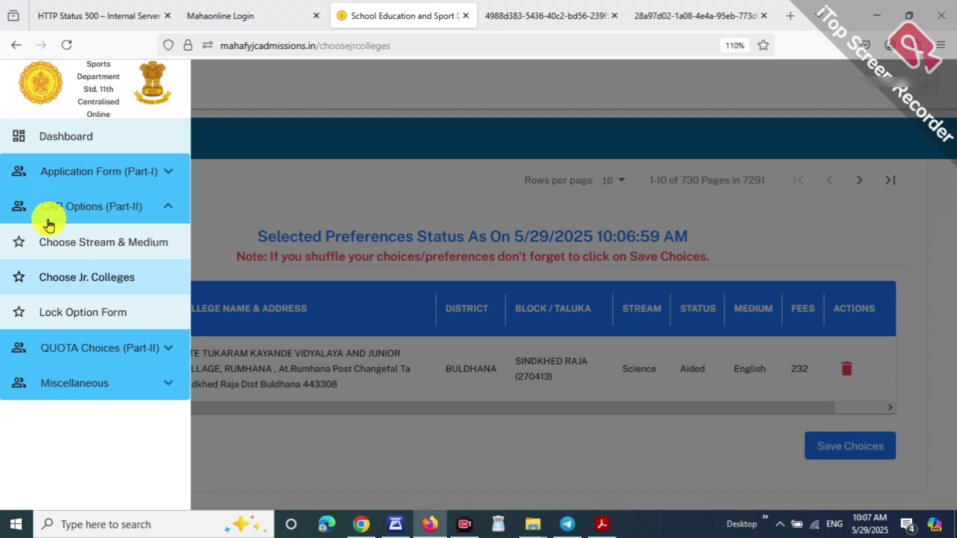
{"action": "left_click", "coordinate": [102, 319]}
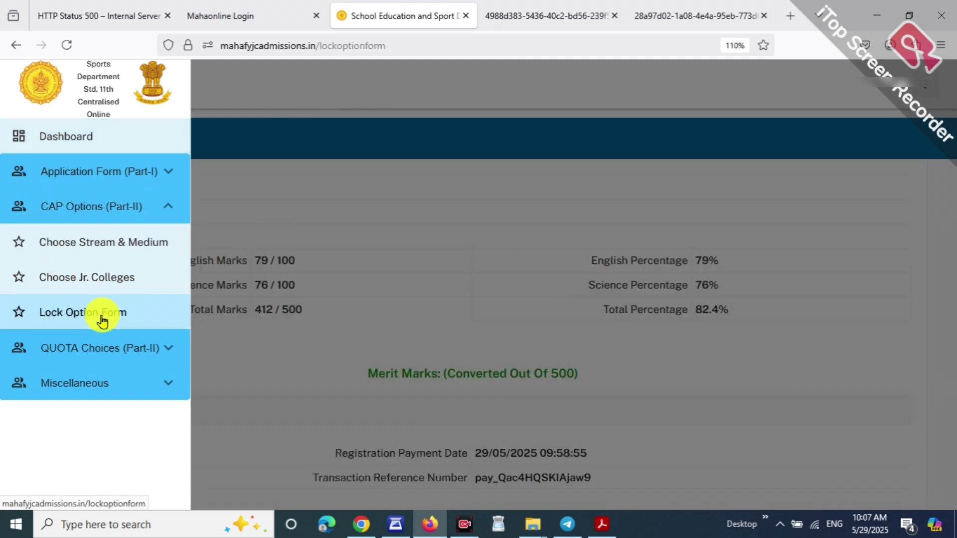
{"action": "left_click", "coordinate": [404, 306]}
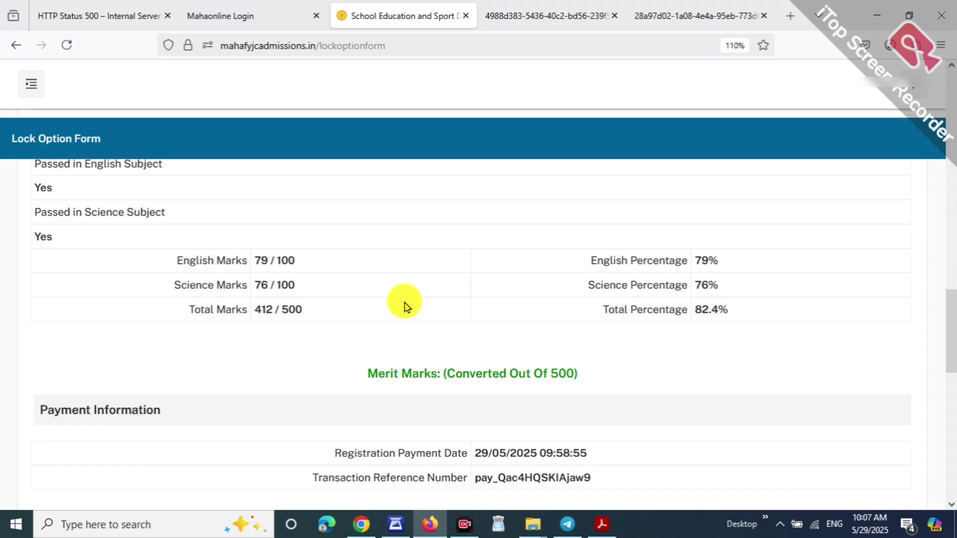
{"action": "scroll", "coordinate": [404, 306], "scroll_direction": "up", "scroll_amount": 15}
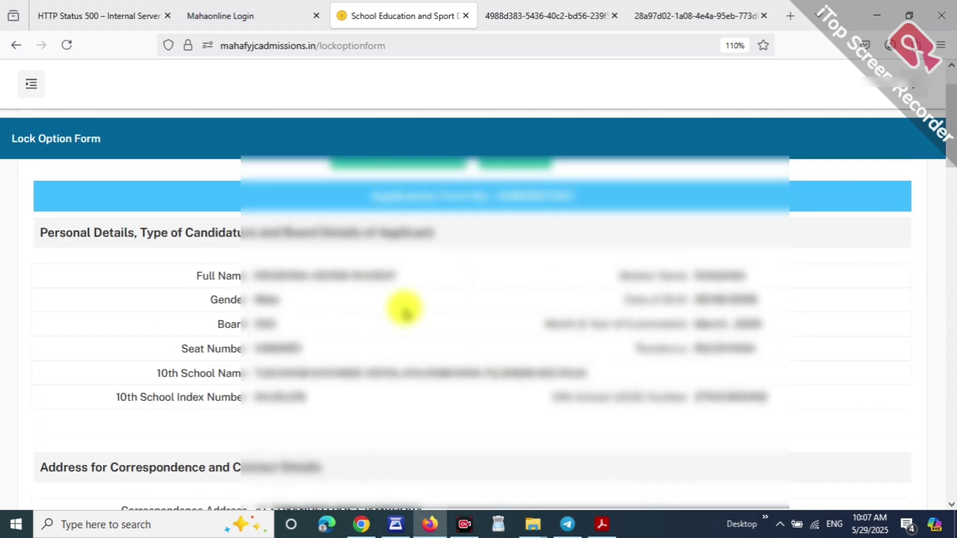
{"action": "scroll", "coordinate": [404, 309], "scroll_direction": "down", "scroll_amount": 10}
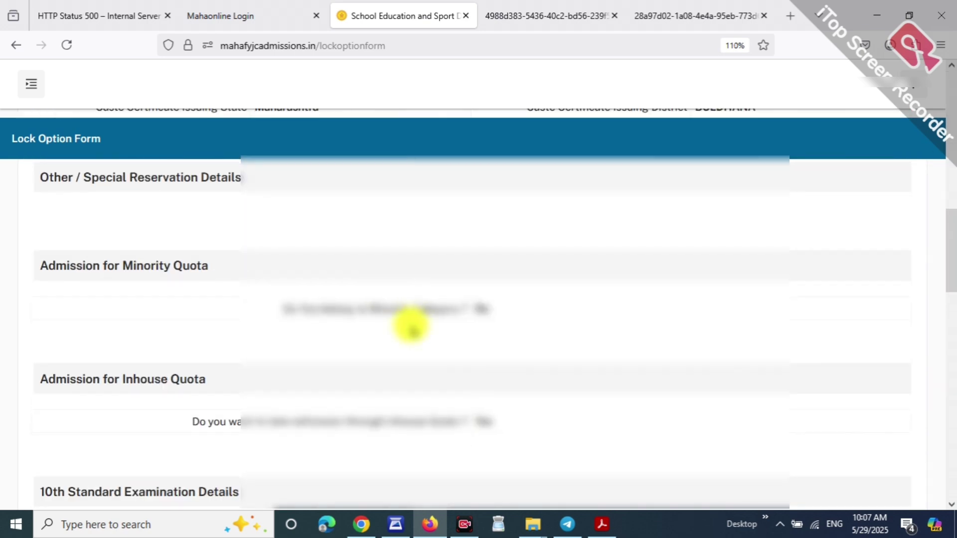
{"action": "scroll", "coordinate": [411, 329], "scroll_direction": "down", "scroll_amount": 10}
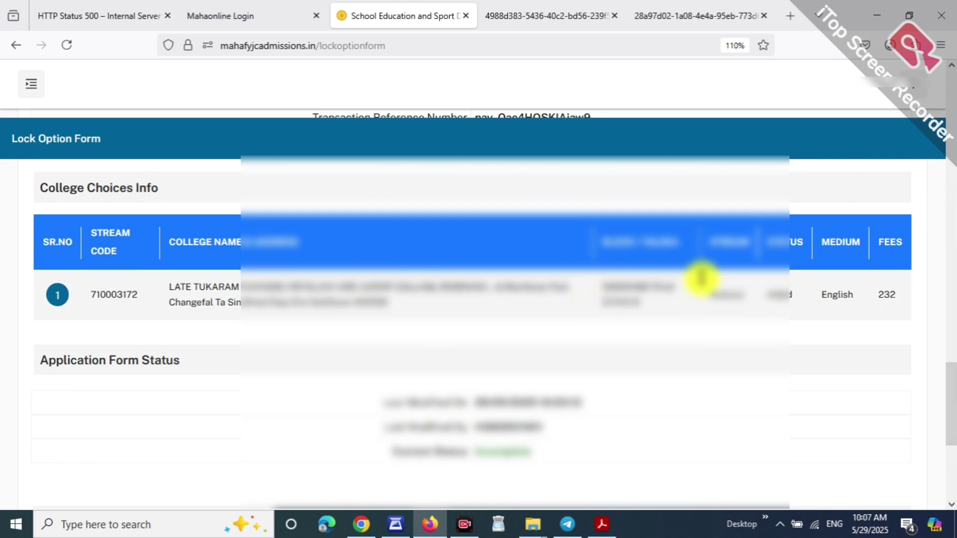
{"action": "scroll", "coordinate": [655, 305], "scroll_direction": "down", "scroll_amount": 5}
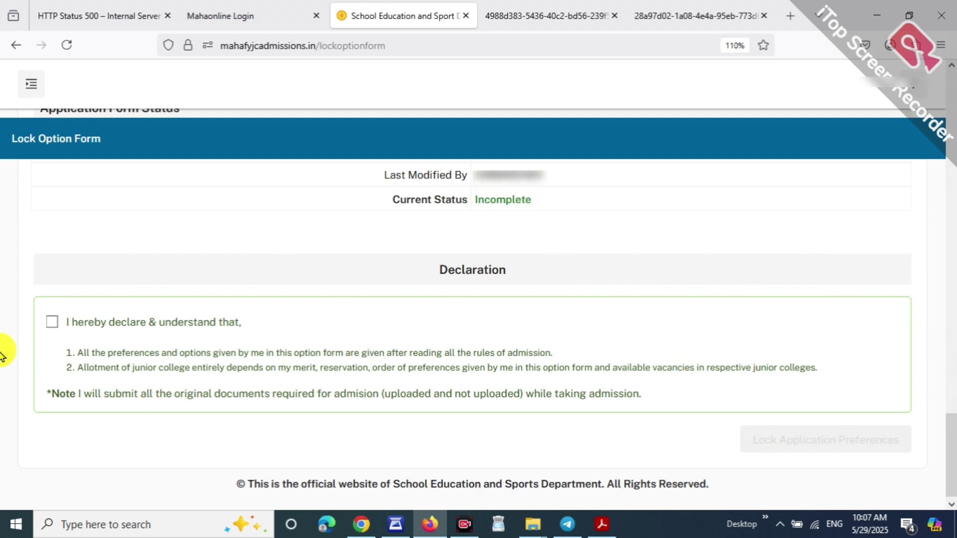
Accept the declaration on the option form and lock the application preferences.
{"action": "left_click", "coordinate": [50, 322]}
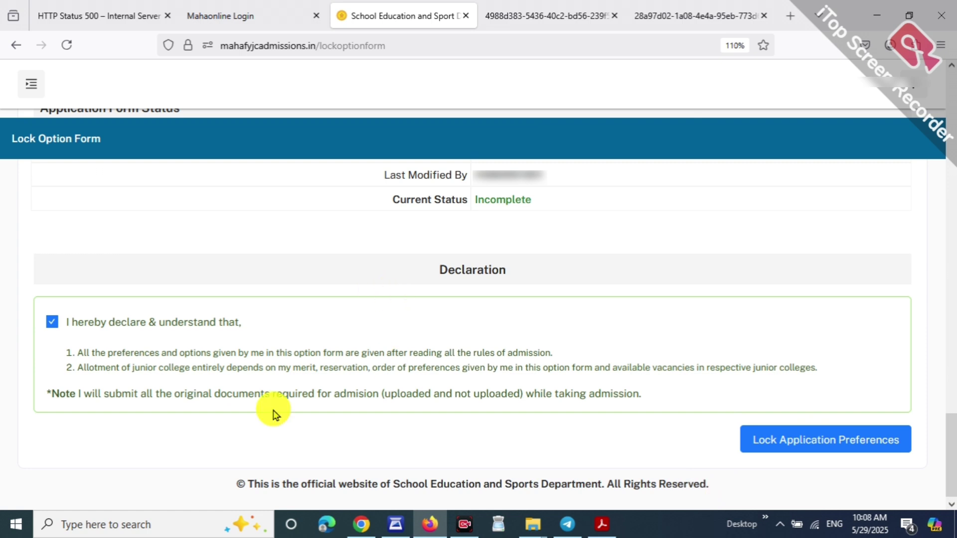
{"action": "left_click", "coordinate": [46, 323]}
{"action": "left_click", "coordinate": [45, 323]}
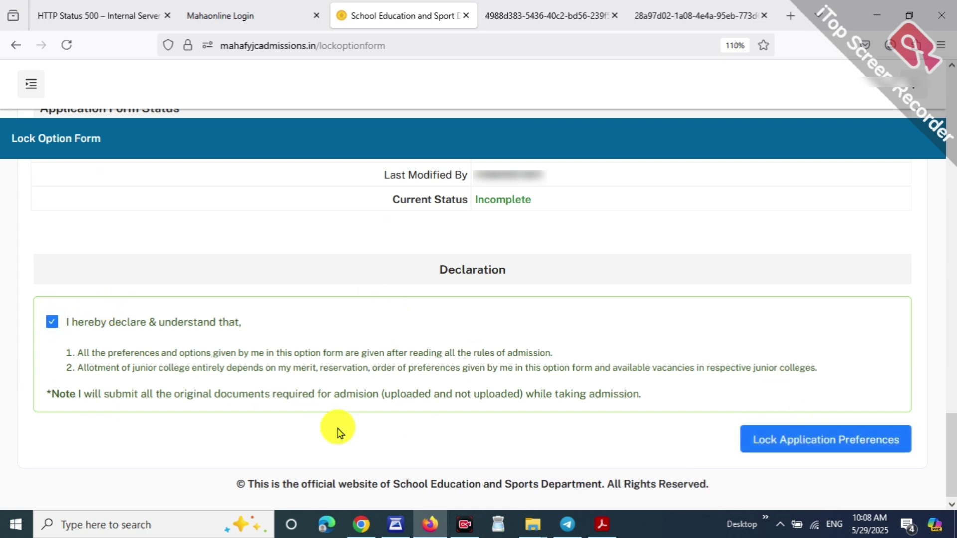
{"action": "left_click", "coordinate": [770, 440]}
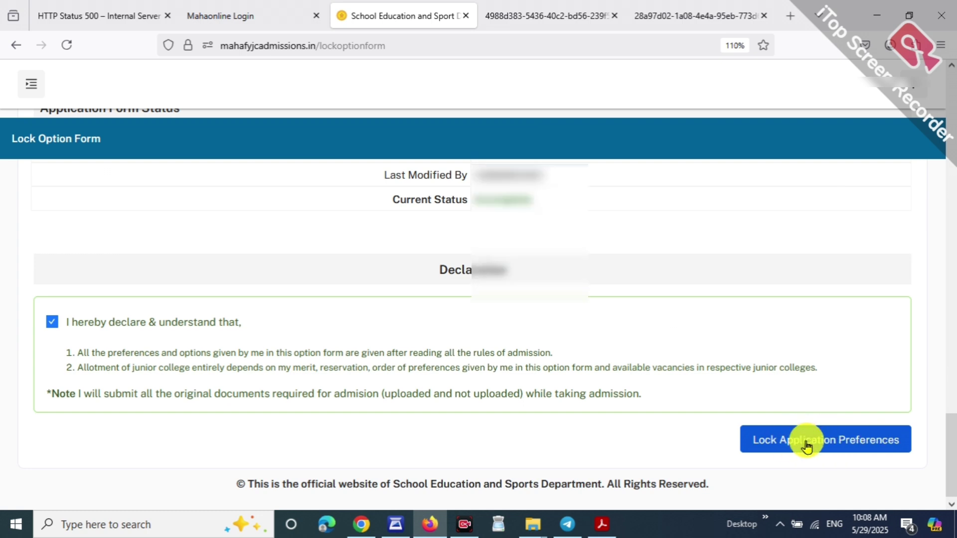
{"action": "scroll", "coordinate": [822, 446], "scroll_direction": "up", "scroll_amount": 3}
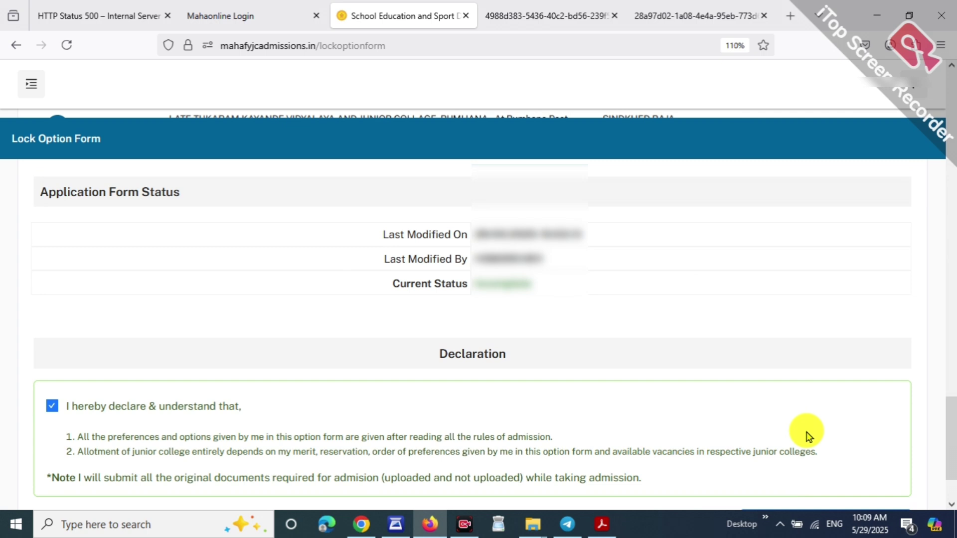
{"action": "scroll", "coordinate": [808, 437], "scroll_direction": "down", "scroll_amount": 3}
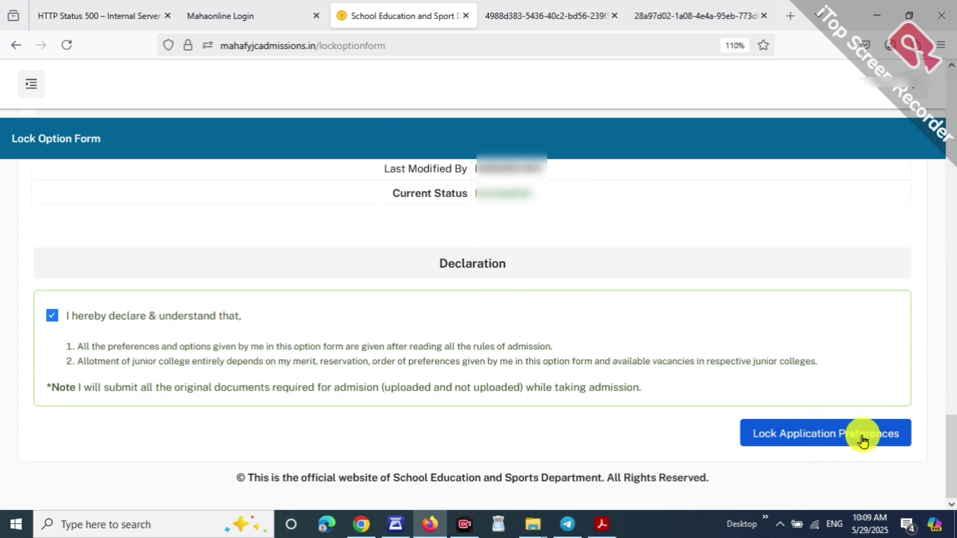
{"action": "left_click", "coordinate": [826, 443]}
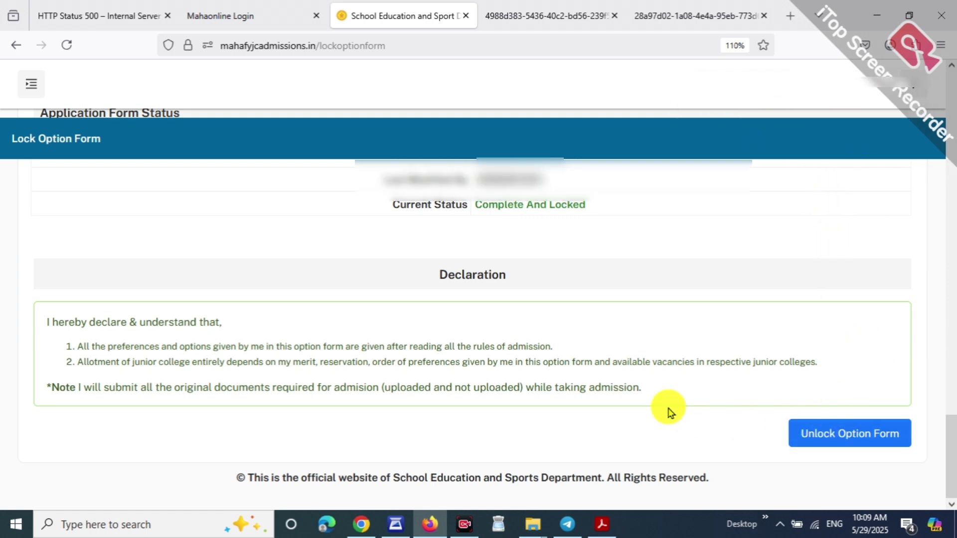
Reduce the page zoom and check the Part-I application form and CAP option form statuses on the dashboard.
{"action": "key", "text": "ctrl+minus"}
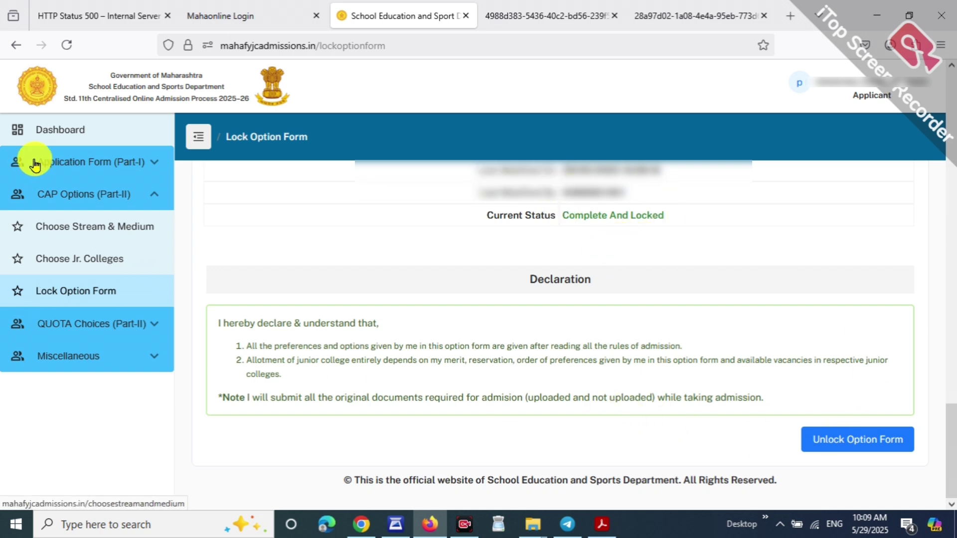
{"action": "left_click", "coordinate": [49, 141]}
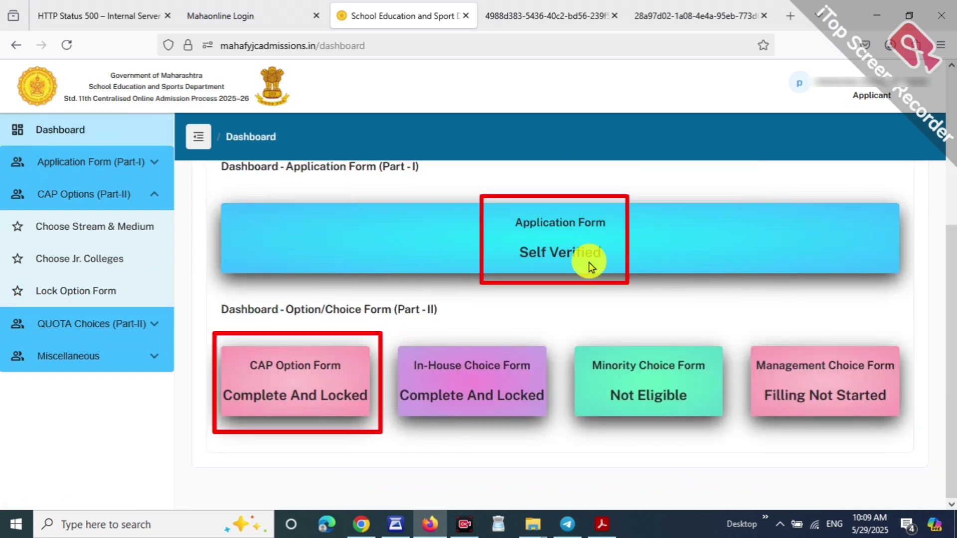
{"action": "triple_click", "coordinate": [547, 233]}
{"action": "left_click_drag", "start_coordinate": [547, 233], "coordinate": [610, 256]}
{"action": "left_click_drag", "start_coordinate": [233, 395], "coordinate": [392, 420]}
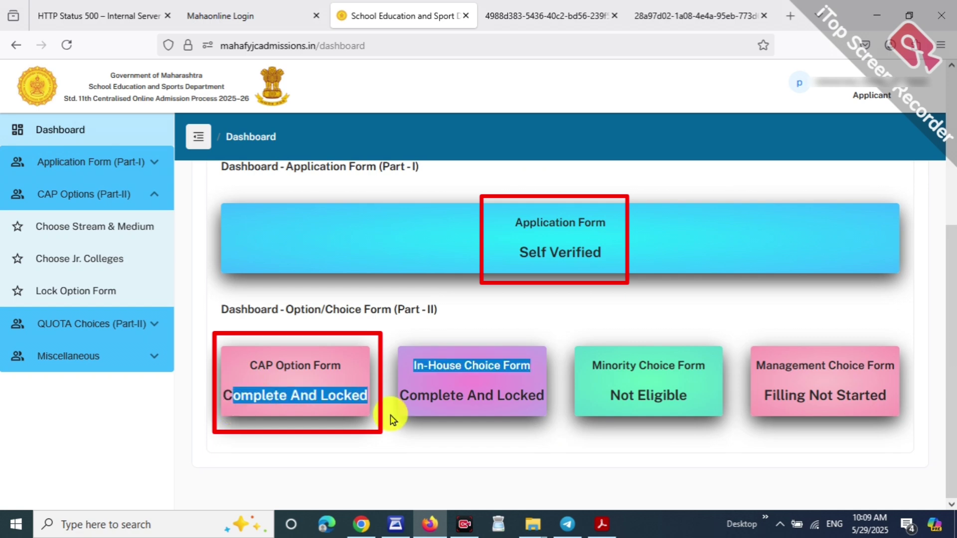
{"action": "left_click", "coordinate": [347, 348]}
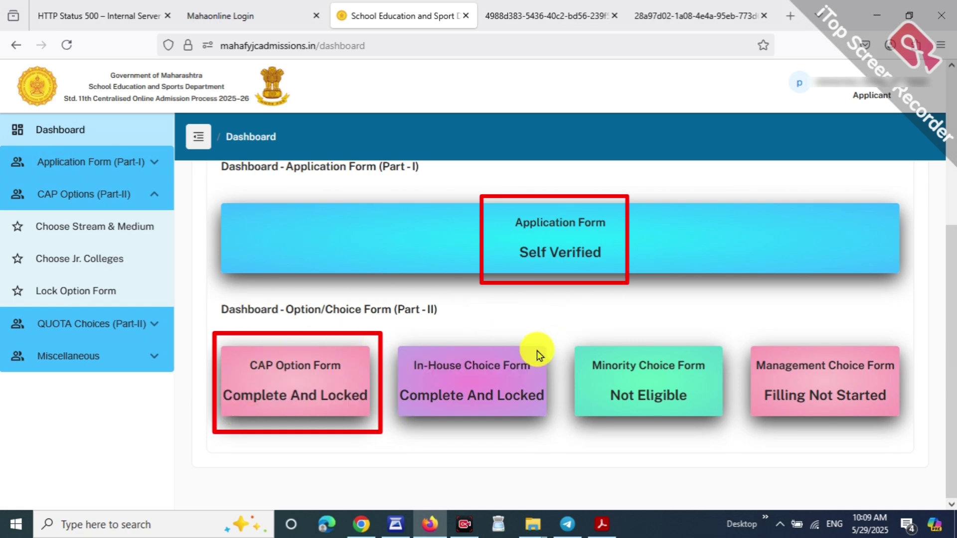